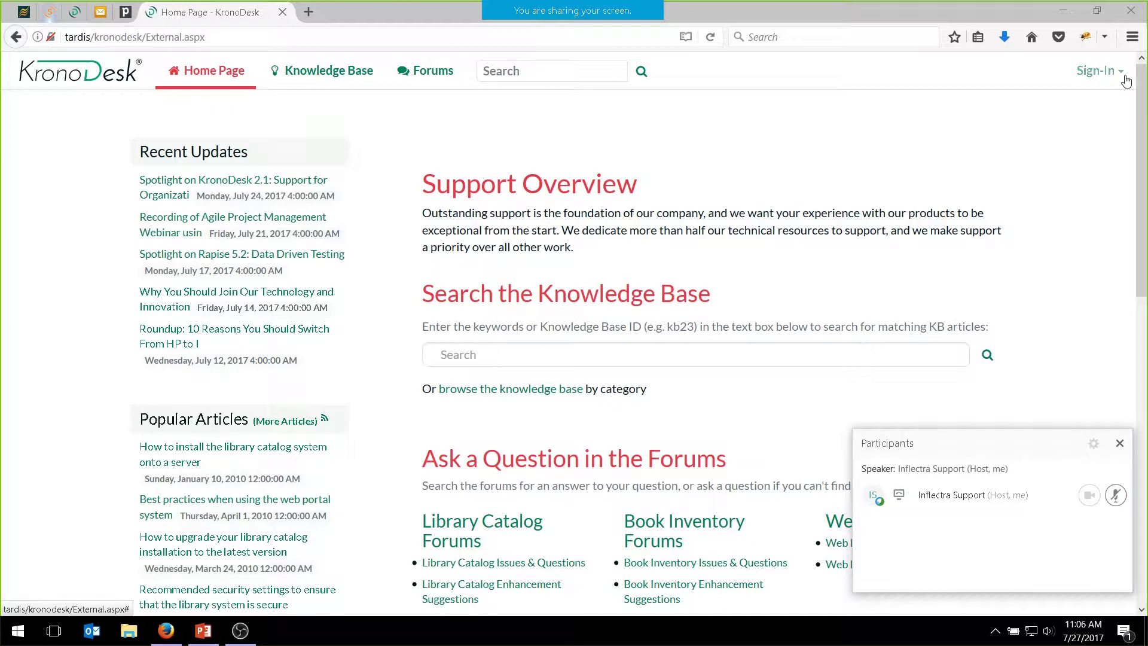
# Sign in to KronoDesk with the customer account's login ID and password
pyautogui.click(1097, 70)
pyautogui.click(1001, 114)
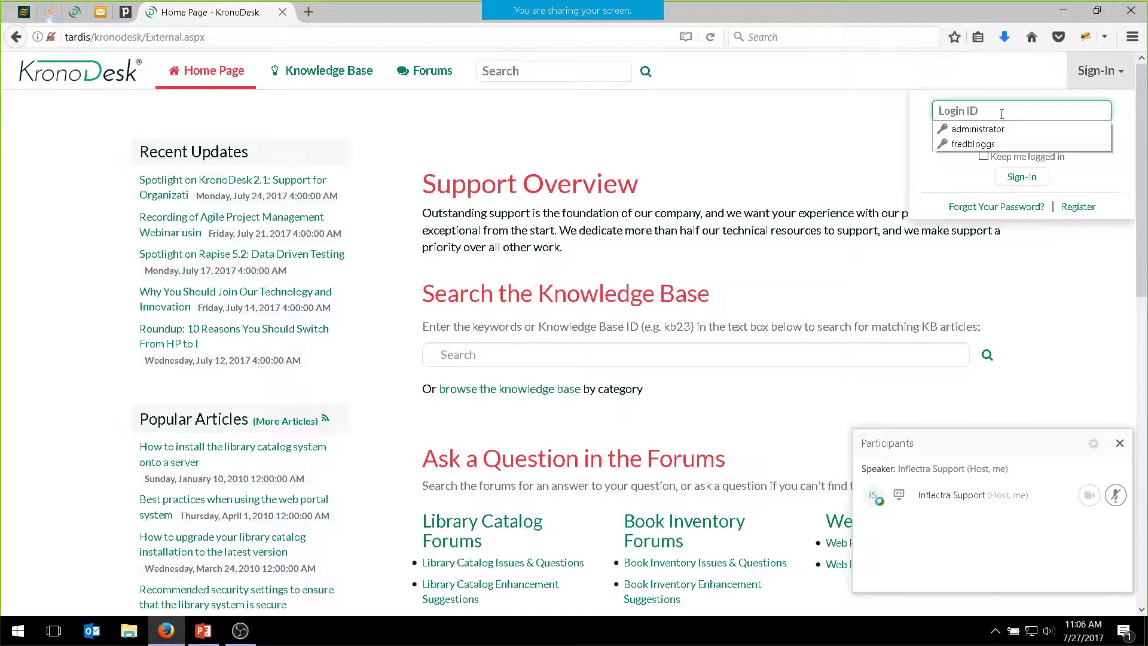
pyautogui.write('cathy')
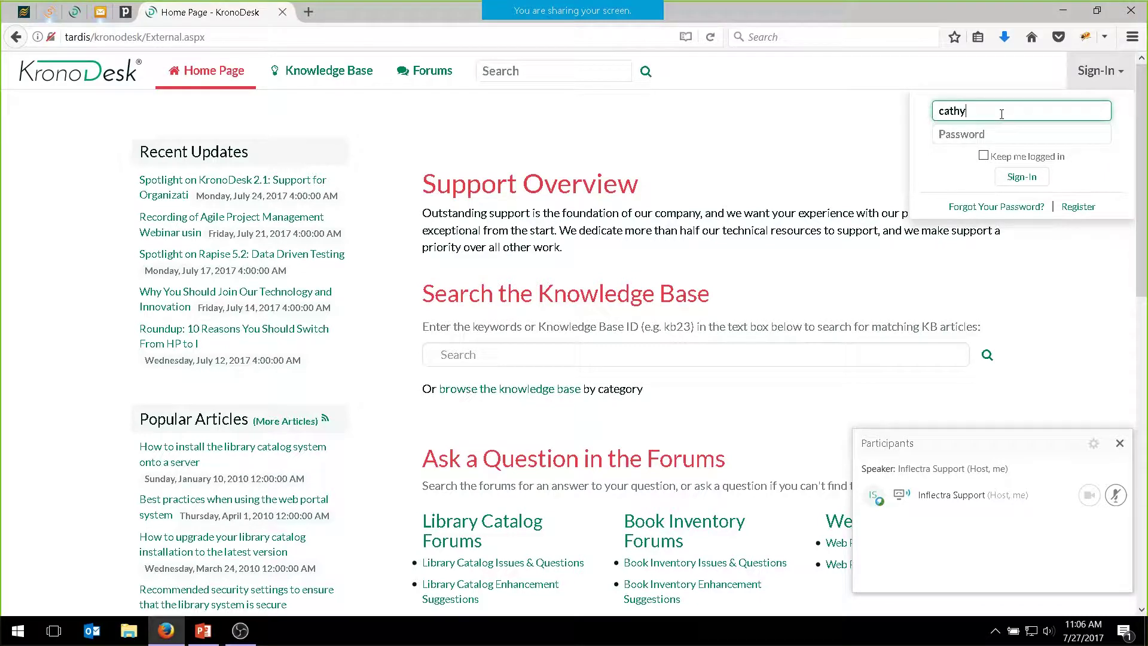
pyautogui.write('customer')
pyautogui.click(983, 136)
pyautogui.write('******')
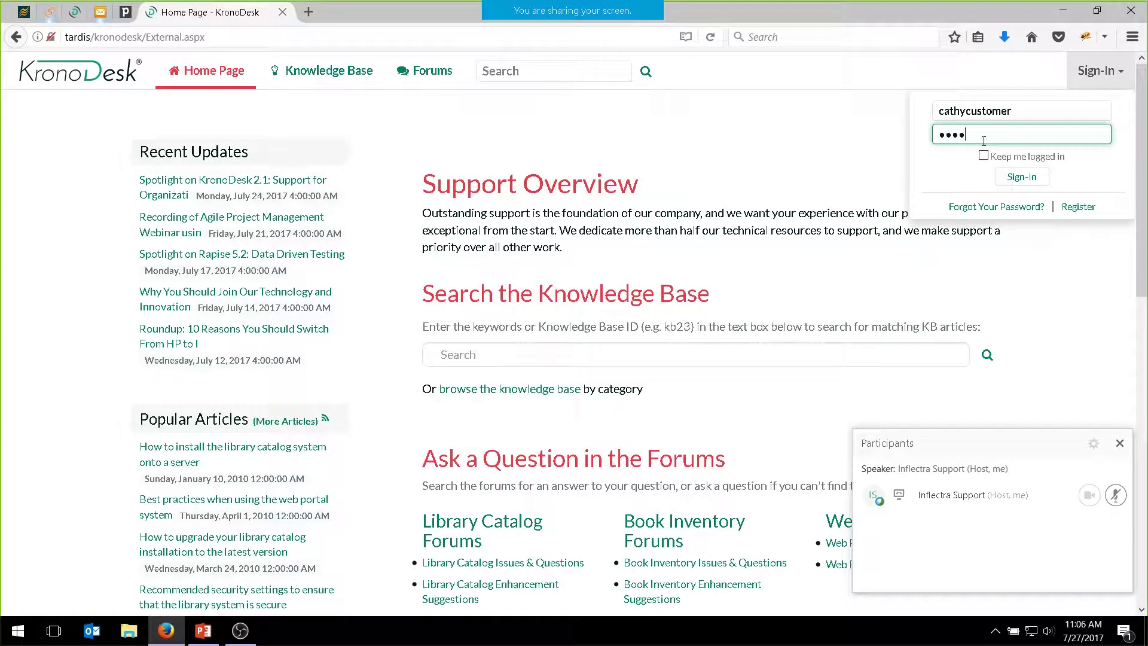
pyautogui.write('******')
pyautogui.click(1014, 178)
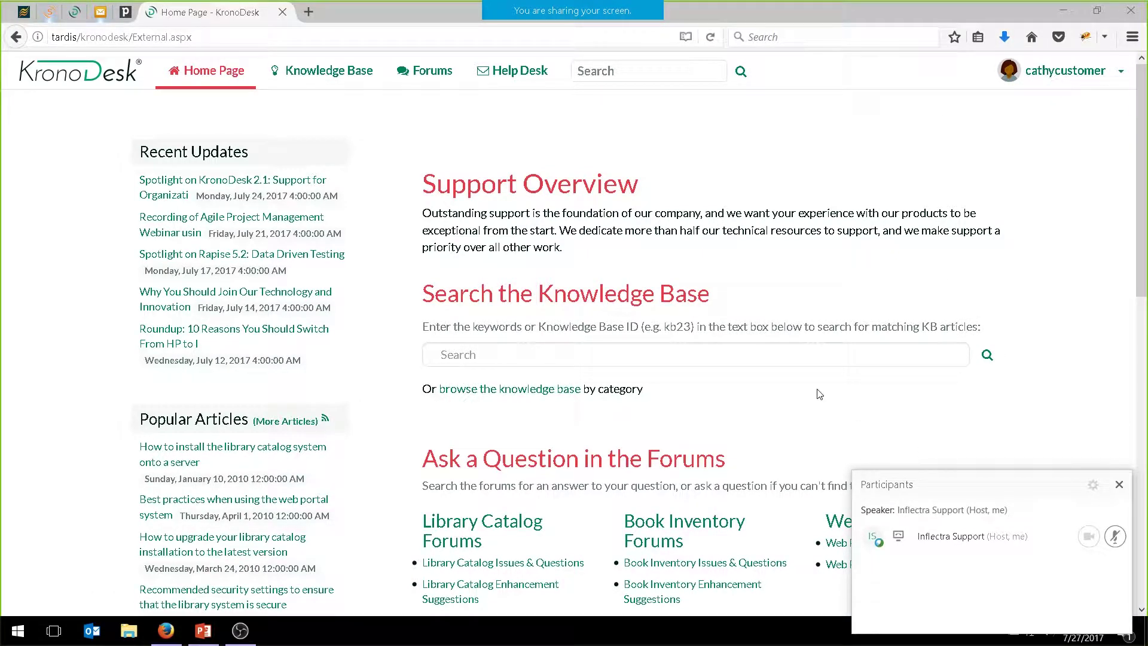
# Look through the Knowledge Base search, its articles and the customer Forums
pyautogui.click(599, 361)
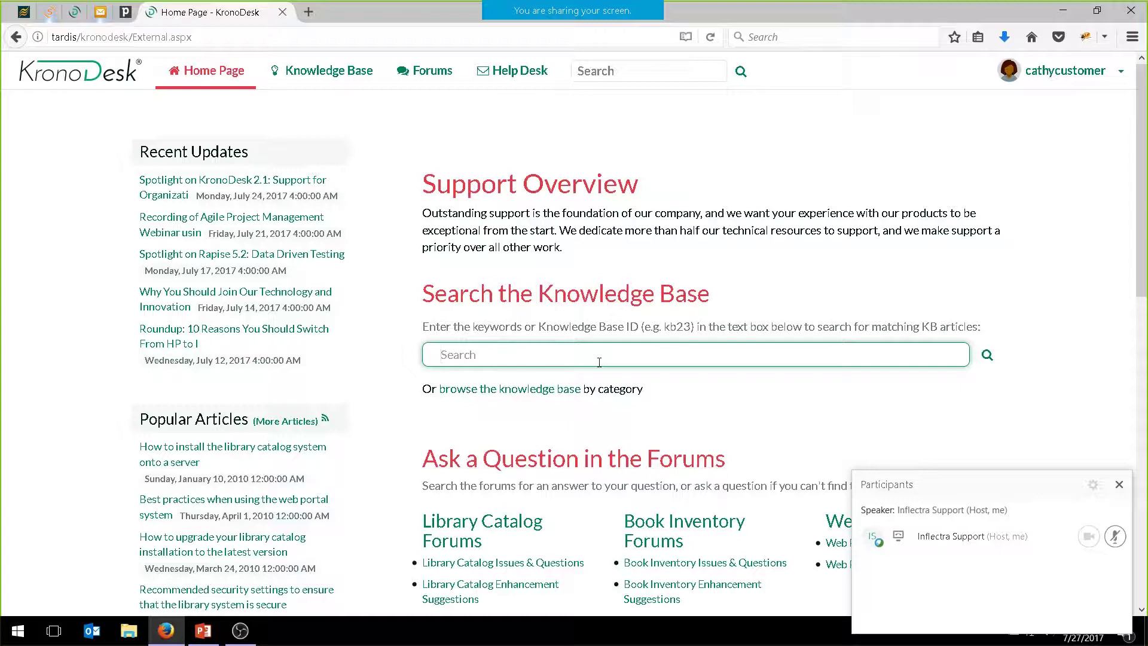
pyautogui.click(313, 70)
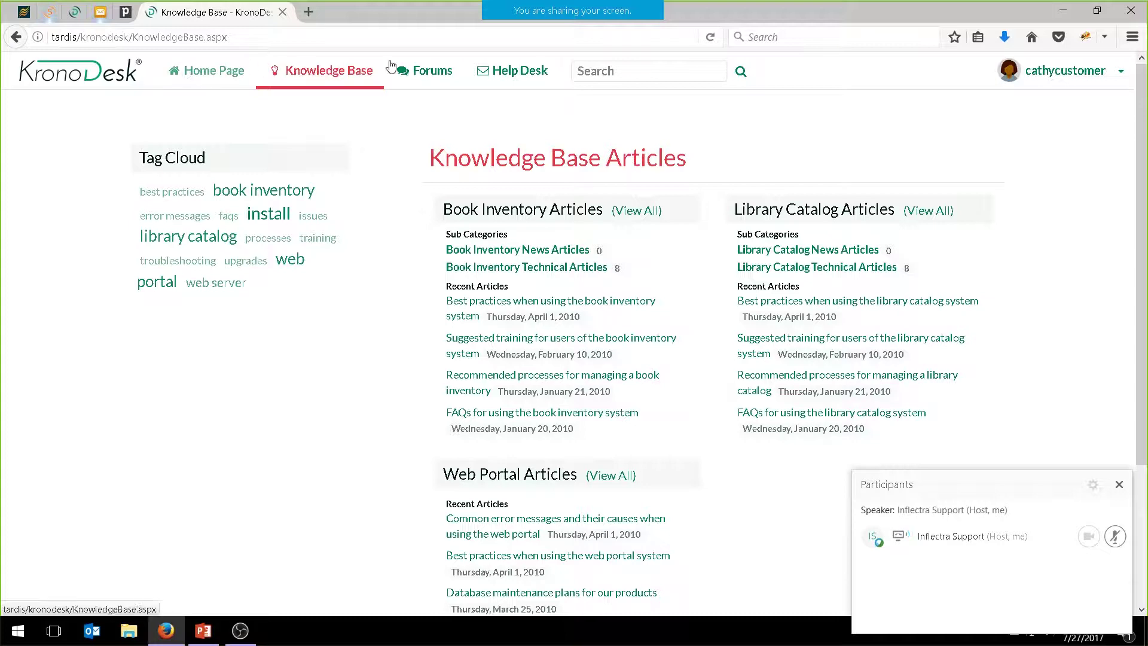
pyautogui.click(422, 76)
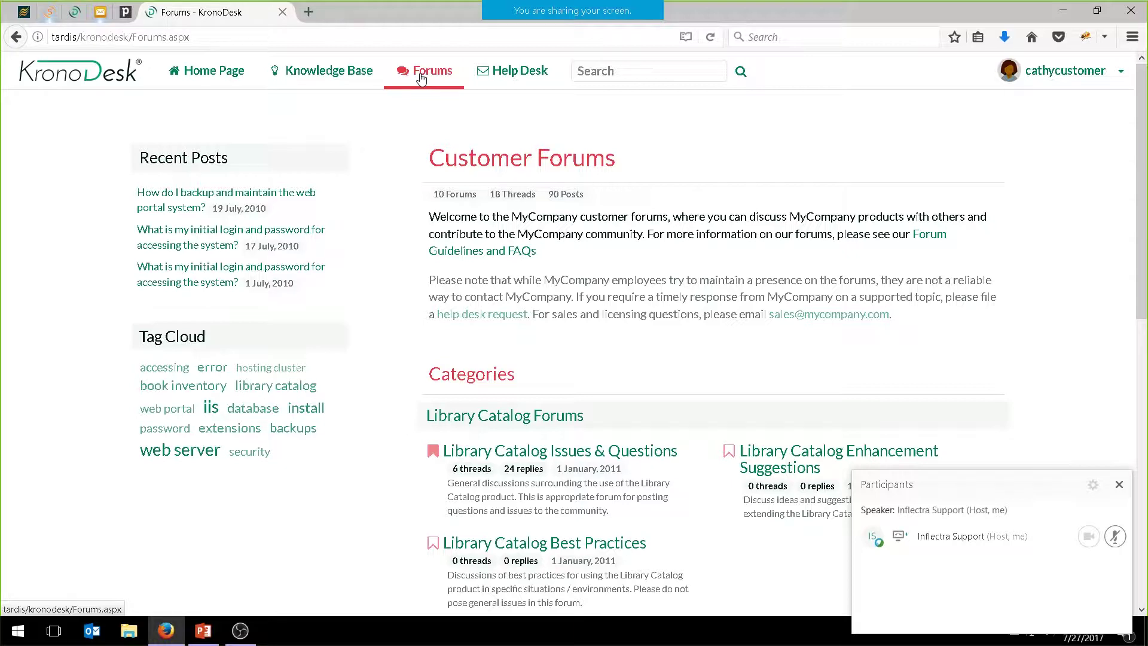
# Review the Home Page, then show the Help Desk's six open tickets, TK:29 to TK:8
pyautogui.click(524, 78)
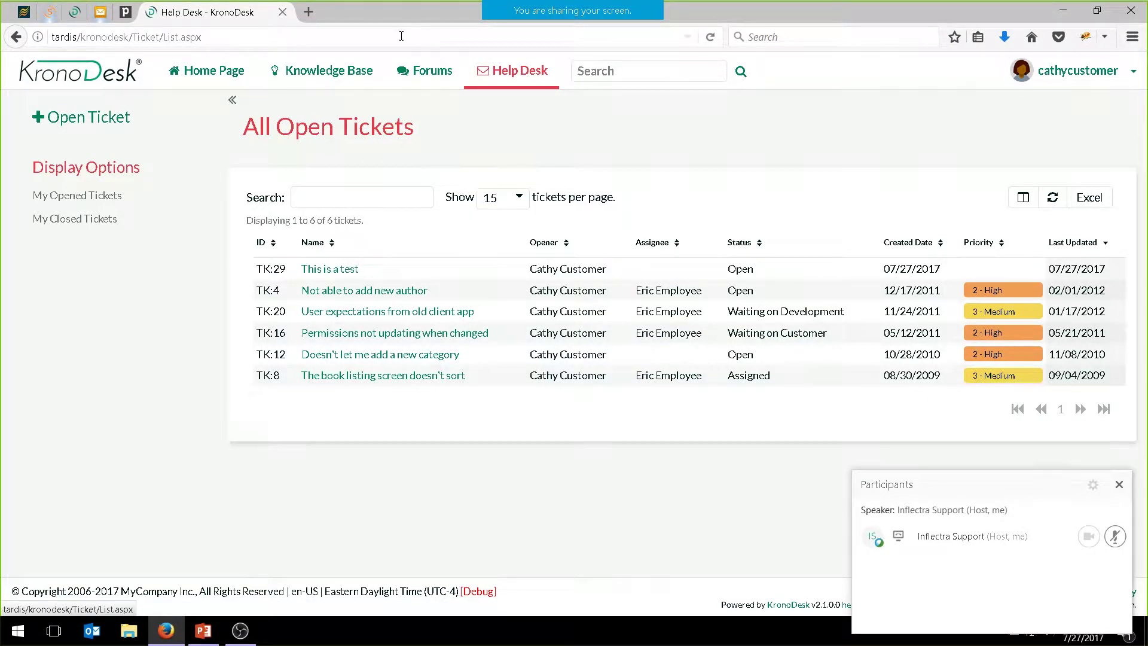
pyautogui.click(217, 74)
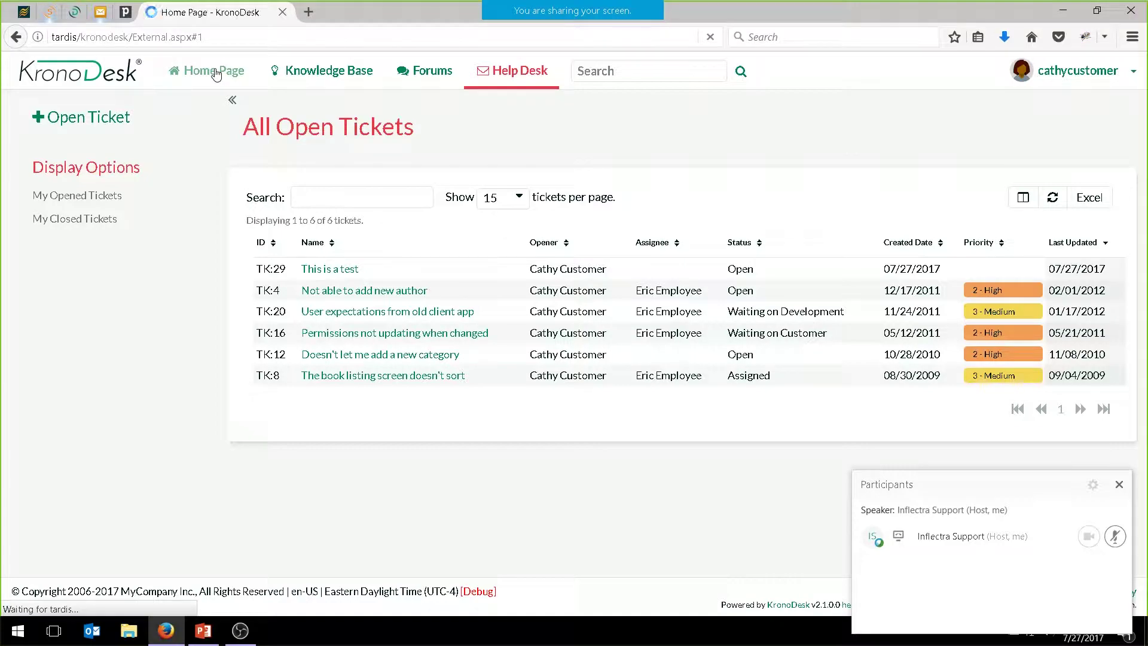
pyautogui.scroll(-10, 440, 210)
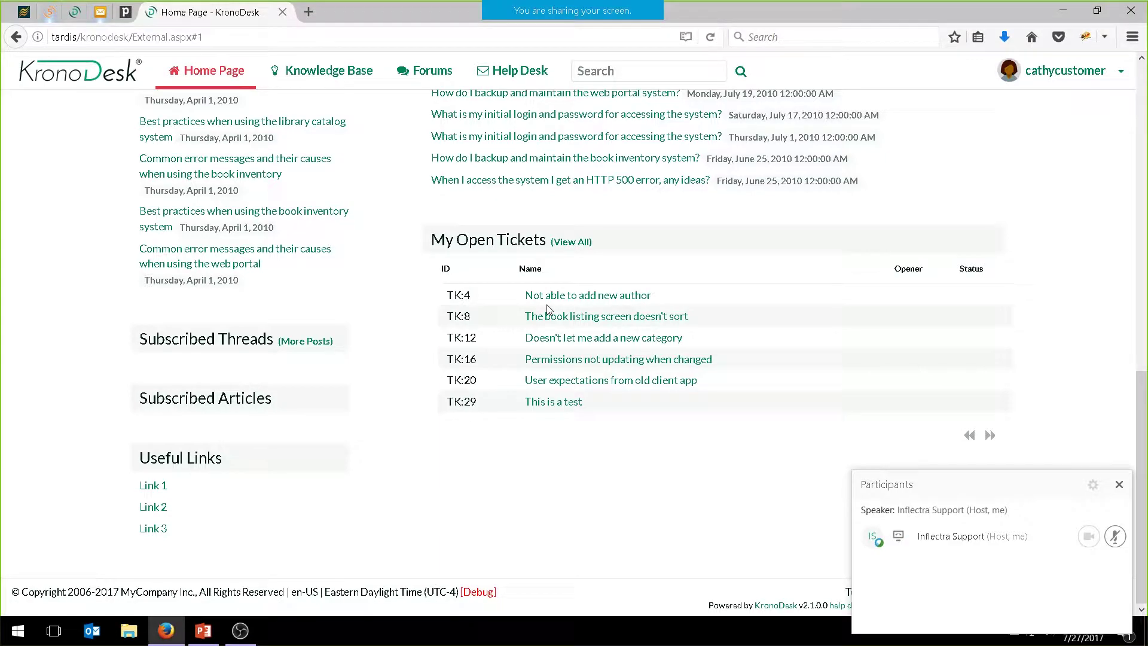
pyautogui.scroll(10, 546, 304)
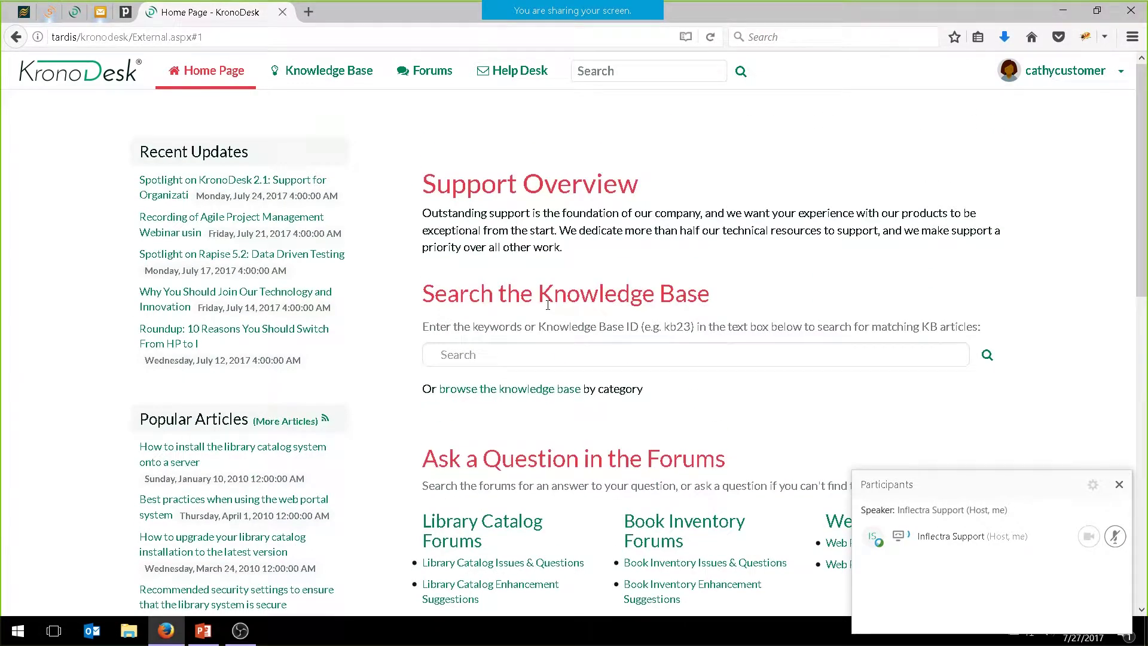
pyautogui.click(516, 81)
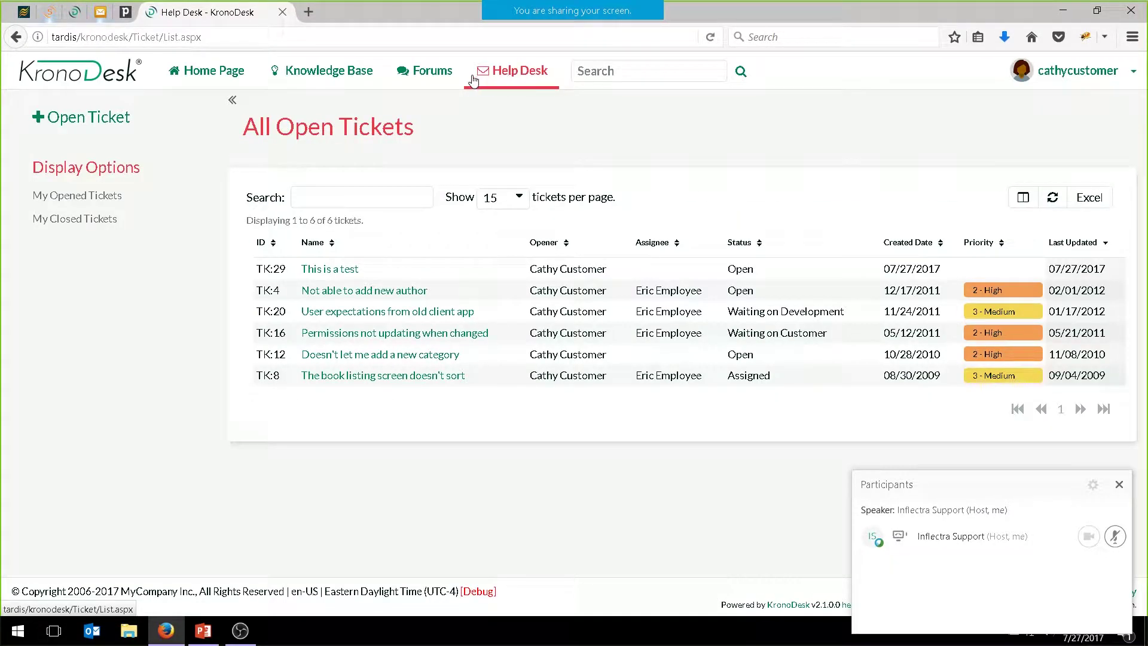
# Start a new ticket titled 'Please help I cannot log into the system'
pyautogui.click(78, 118)
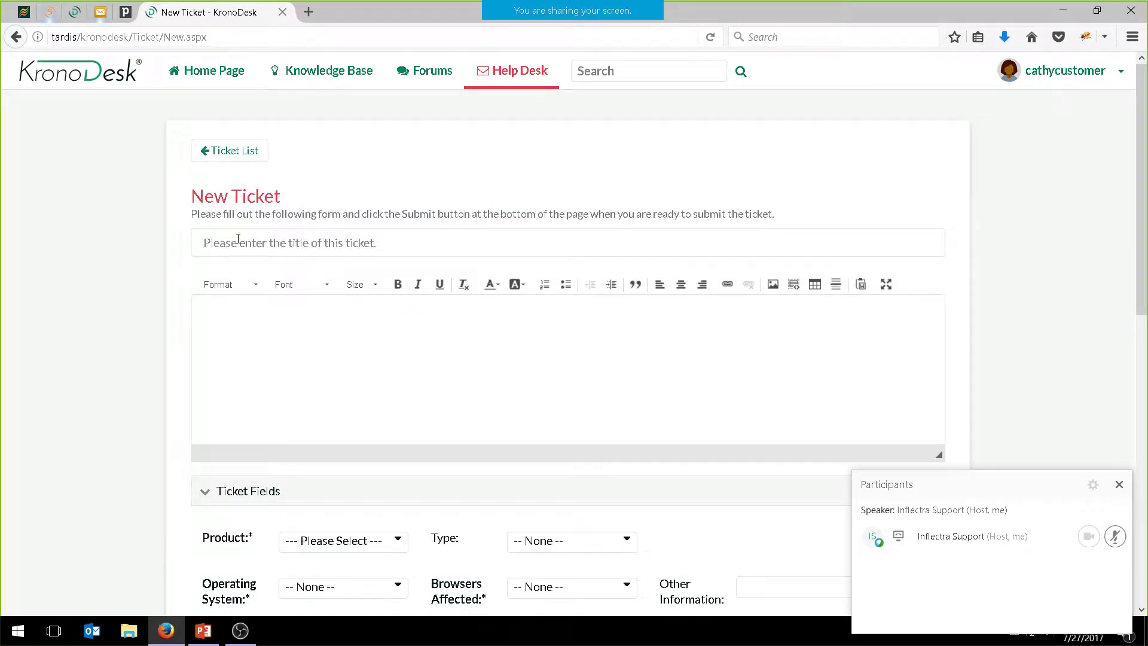
pyautogui.click(234, 233)
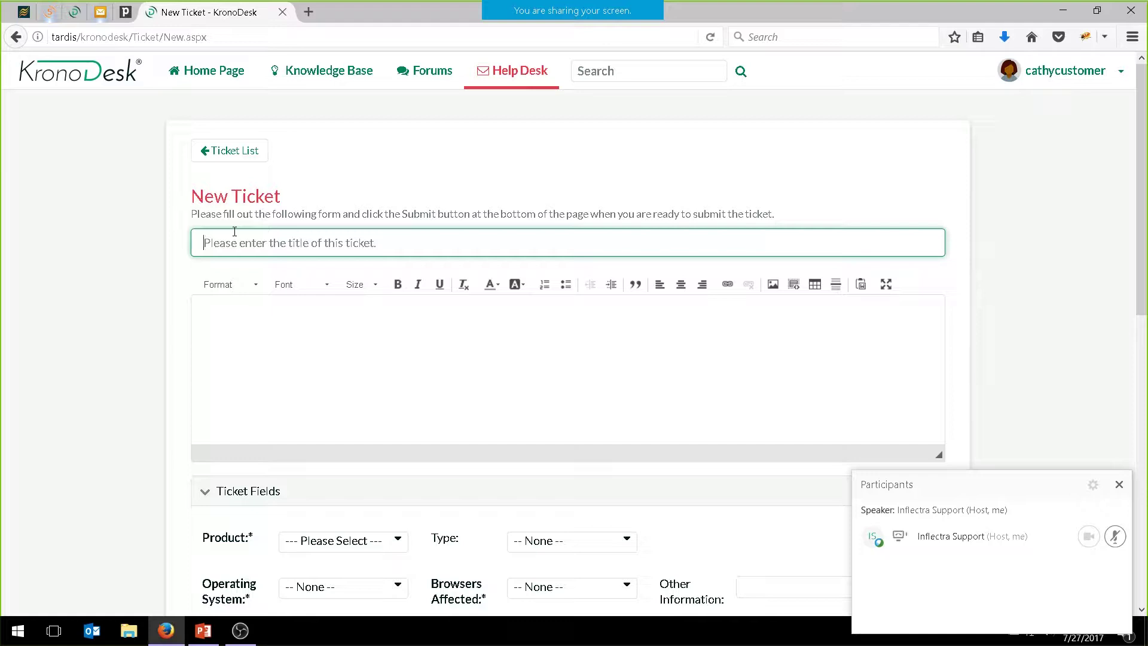
pyautogui.write('Plea')
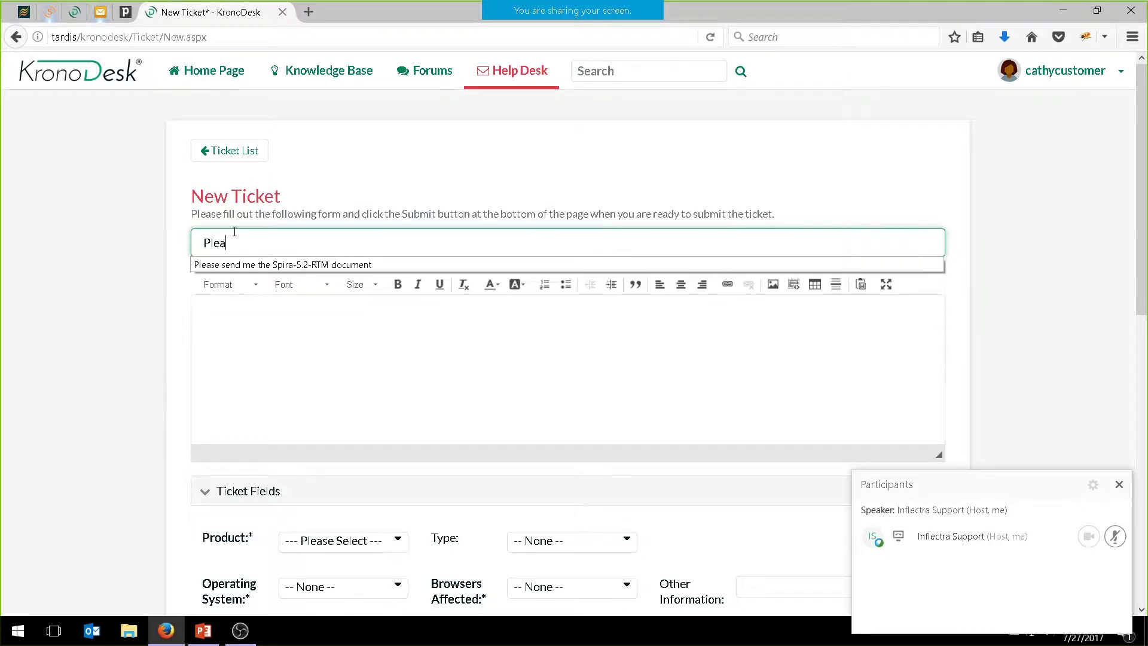
pyautogui.write('se help I cann')
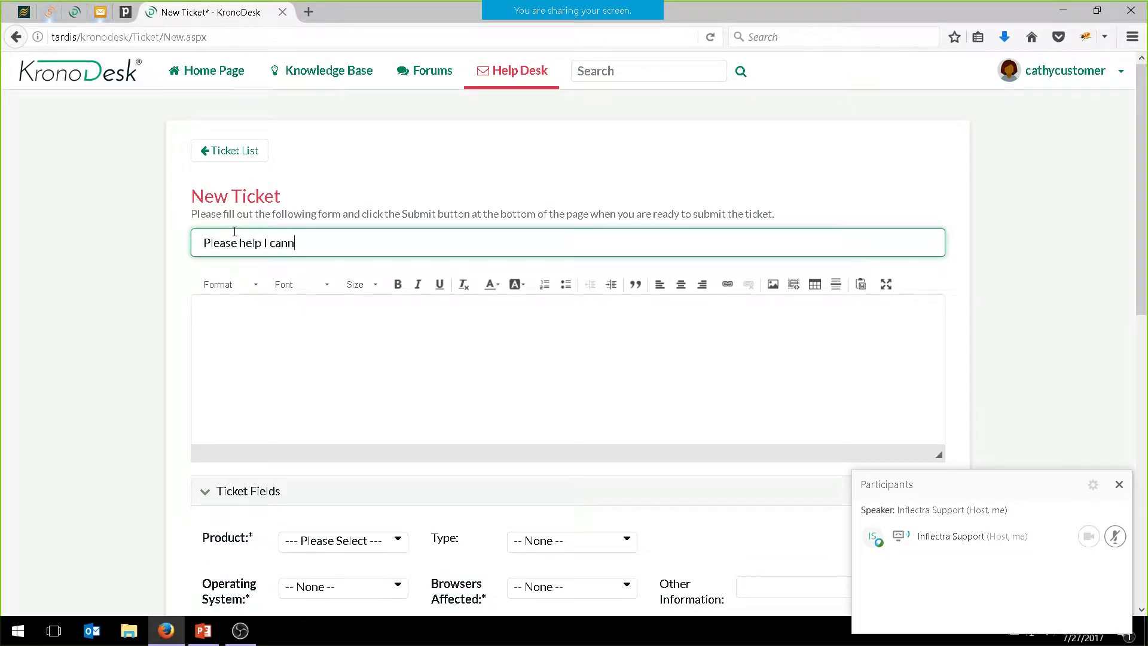
pyautogui.write('ot log into the system')
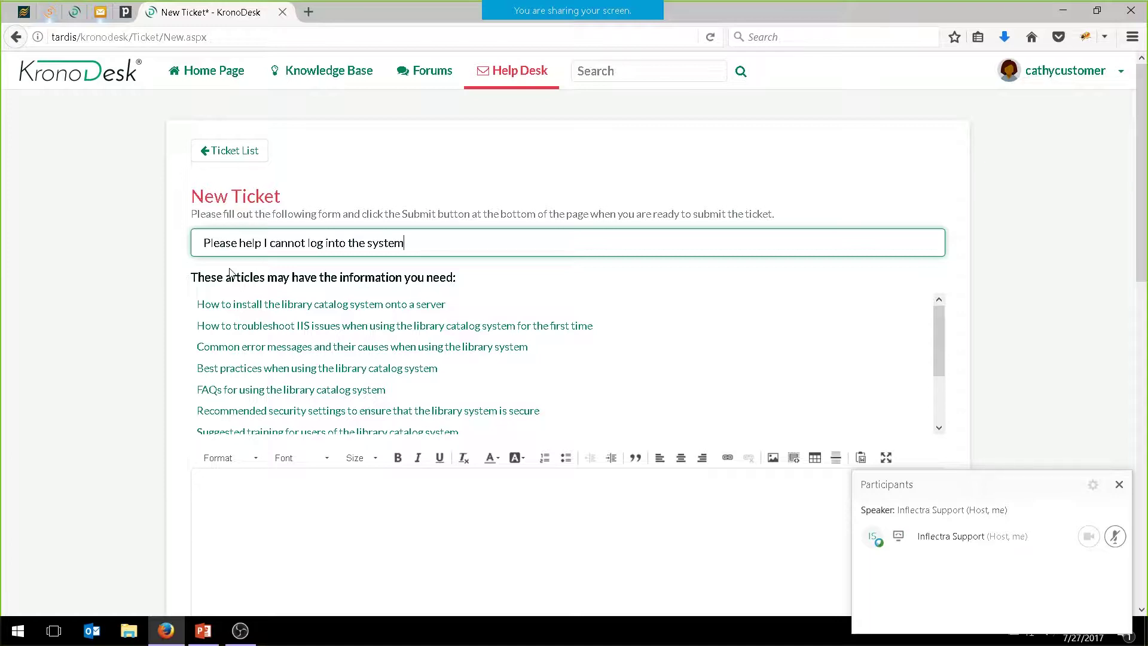
pyautogui.moveTo(938, 367); pyautogui.dragTo(936, 295)
# Describe the problem: at login, the application says the account is not recognized
pyautogui.click(310, 575)
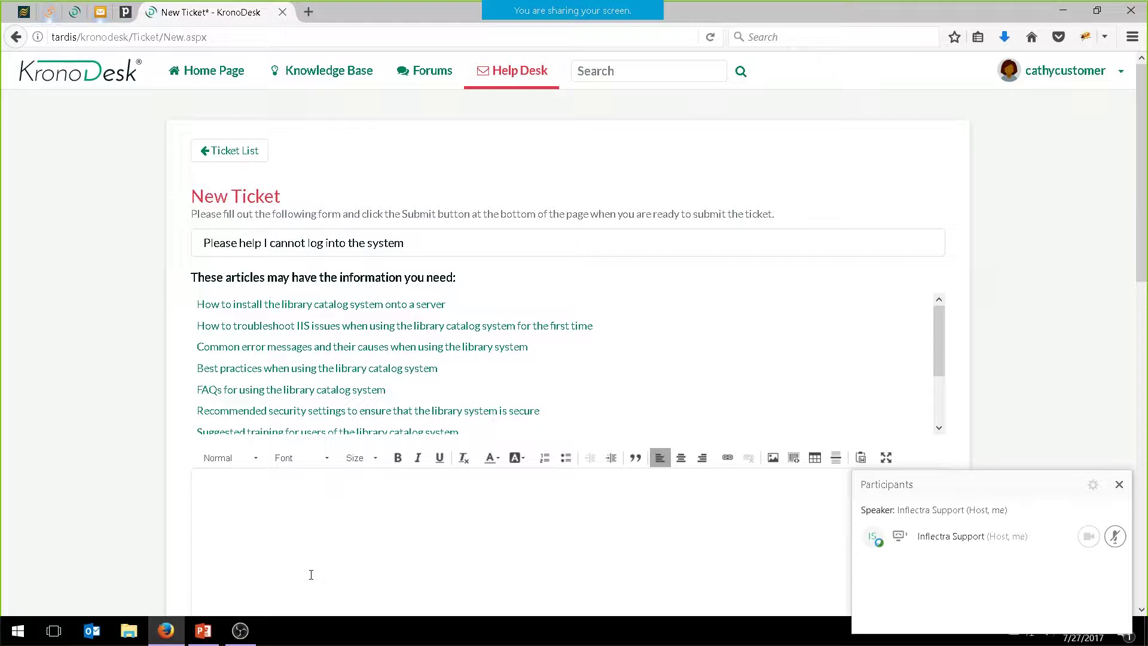
pyautogui.scroll(-3, 286, 331)
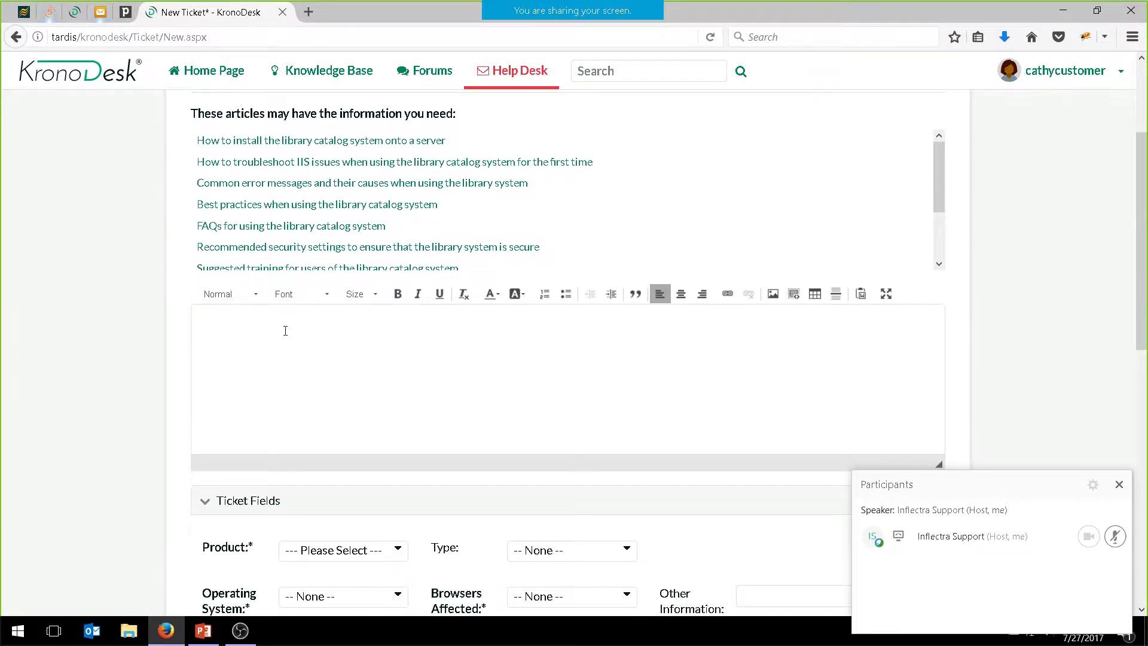
pyautogui.write('When i tried to login to the applica')
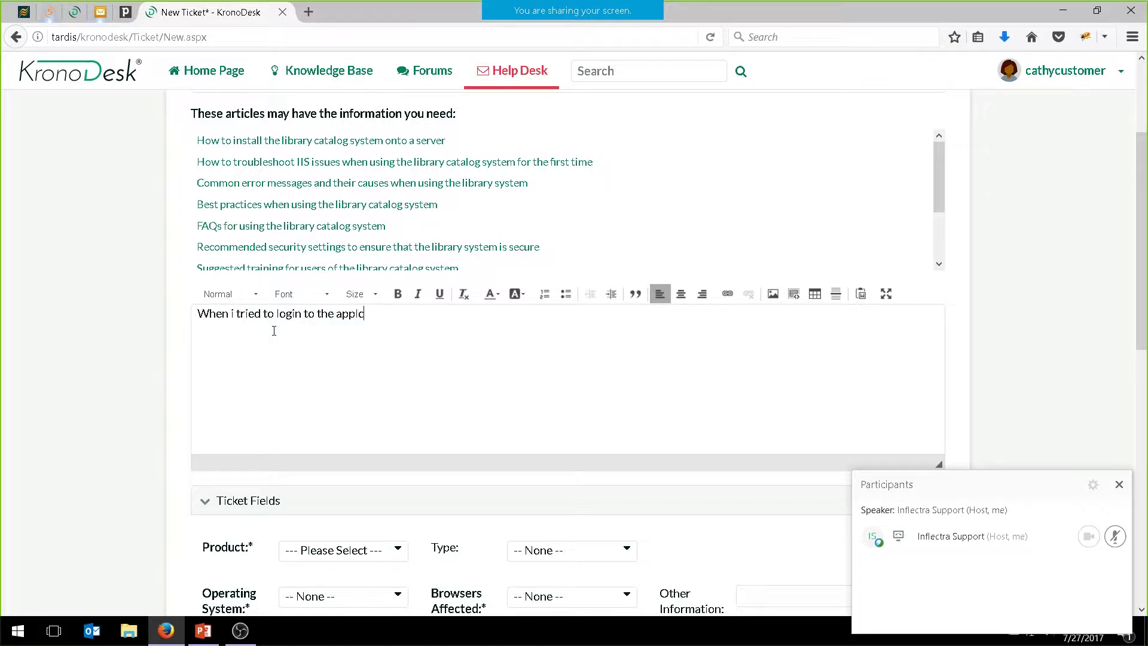
pyautogui.press('BackSpace')
pyautogui.press('BackSpace')
pyautogui.press('BackSpace')
pyautogui.press('BackSpace')
pyautogui.write('lication, it says that my account is not ')
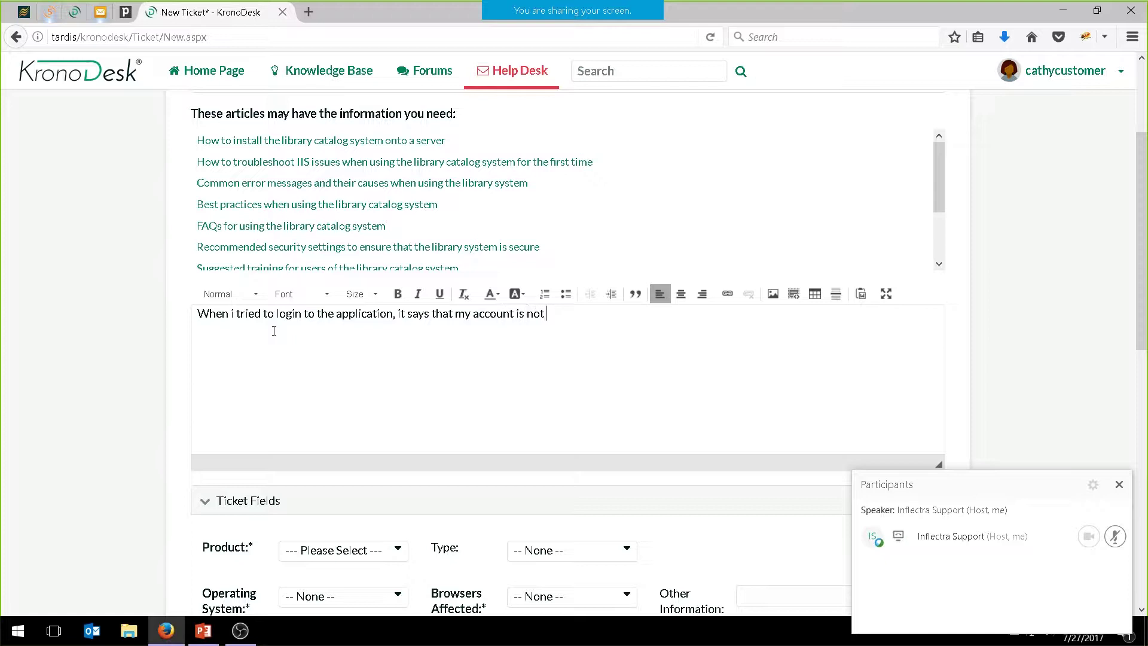
pyautogui.write('recognized.')
pyautogui.scroll(-5, 362, 358)
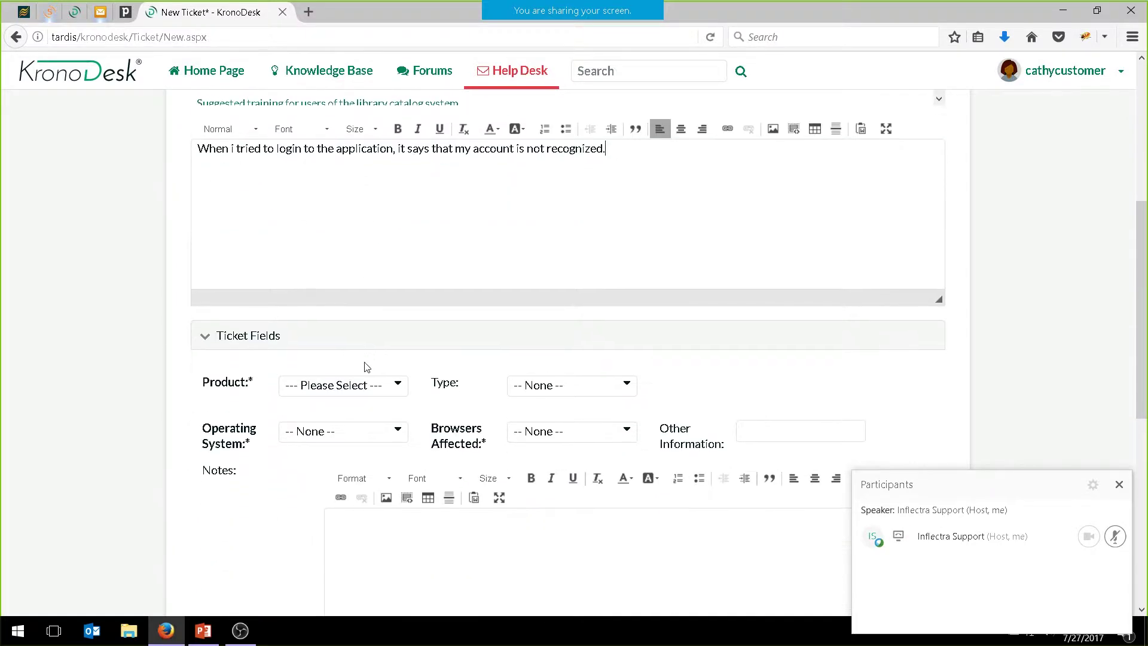
# Set product Book Inventory System, type Support, OS Windows Server and browser Firefox
pyautogui.click(357, 302)
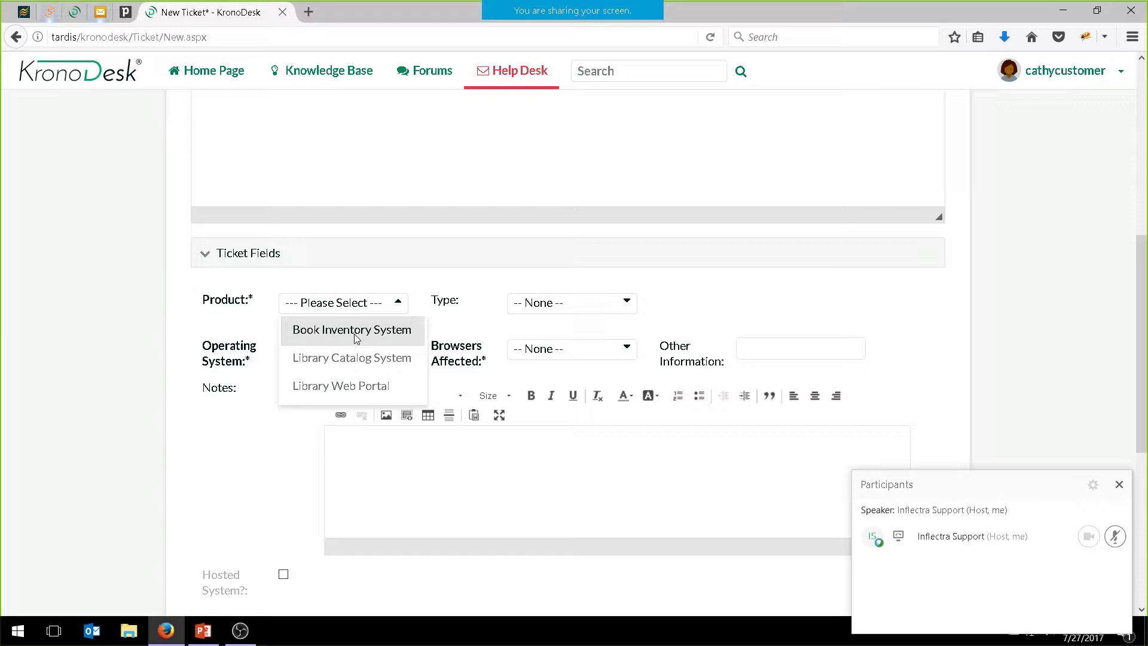
pyautogui.click(353, 330)
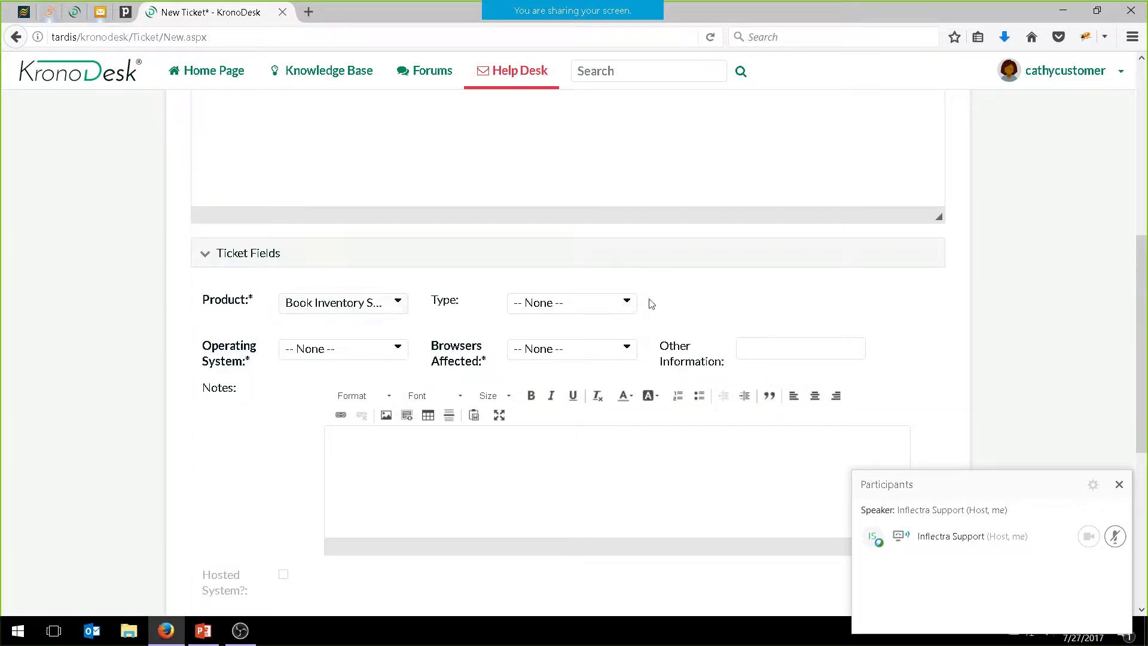
pyautogui.click(607, 302)
pyautogui.click(555, 387)
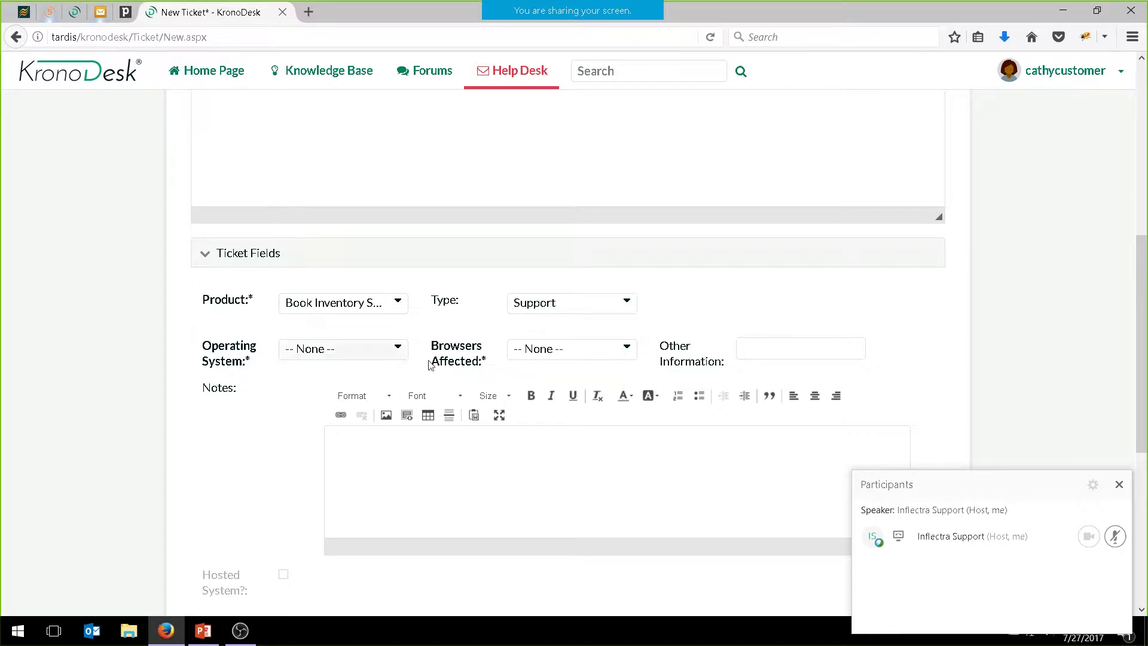
pyautogui.click(399, 350)
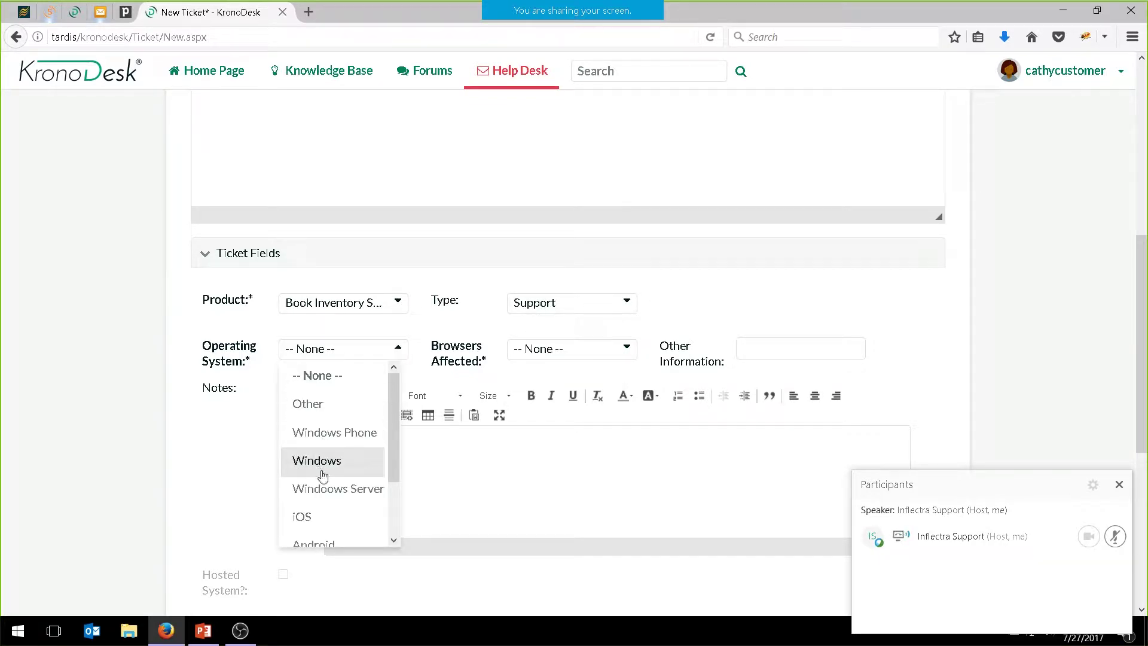
pyautogui.click(328, 489)
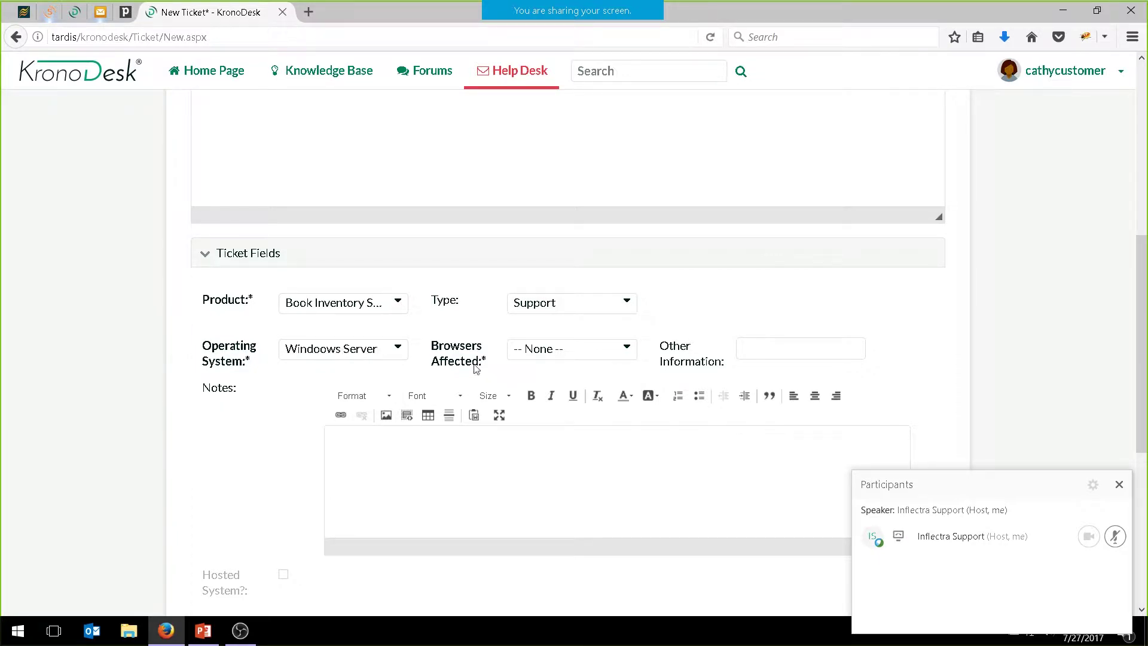
pyautogui.click(589, 356)
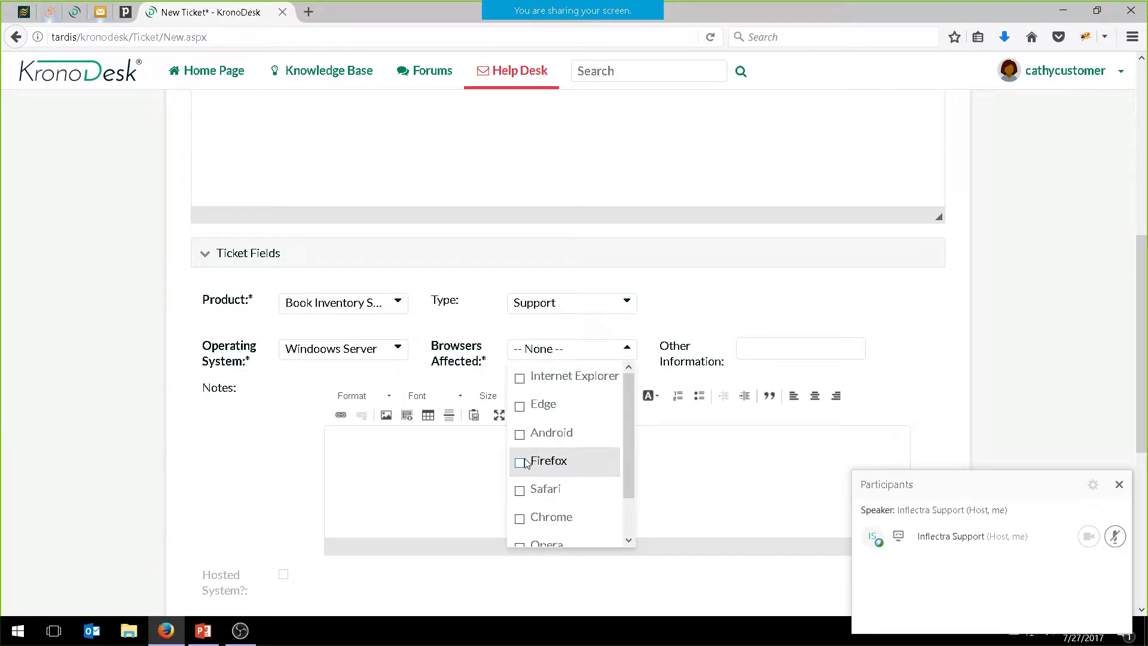
pyautogui.click(547, 462)
pyautogui.click(730, 310)
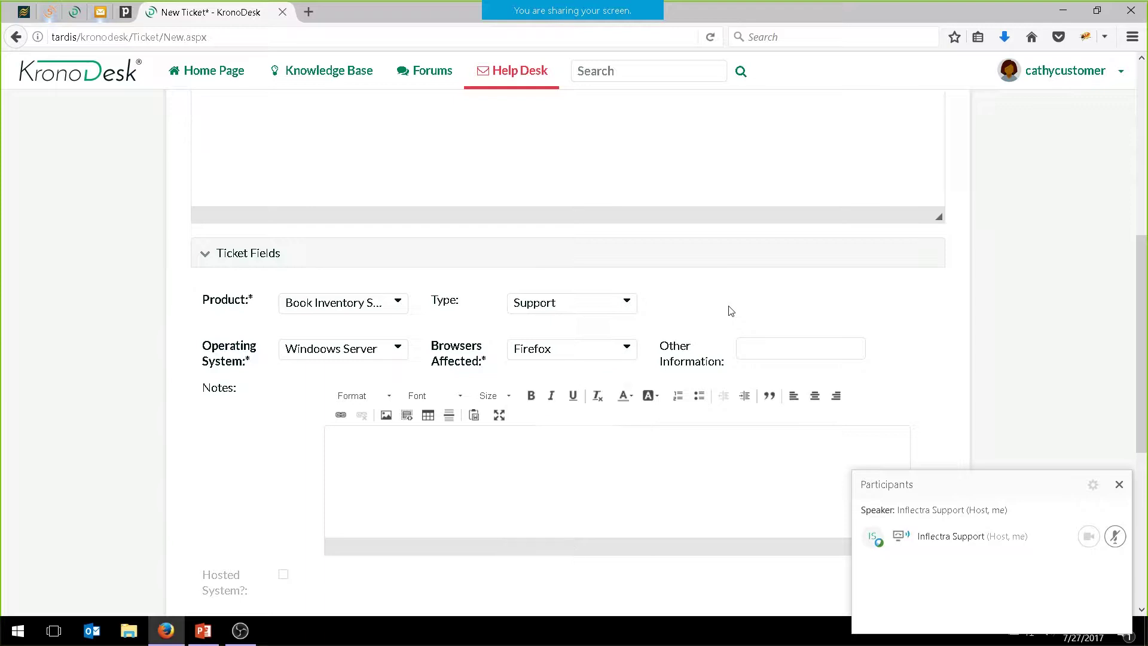
# Submit the ticket so it appears as TK:30 among seven open tickets
pyautogui.scroll(-5, 386, 465)
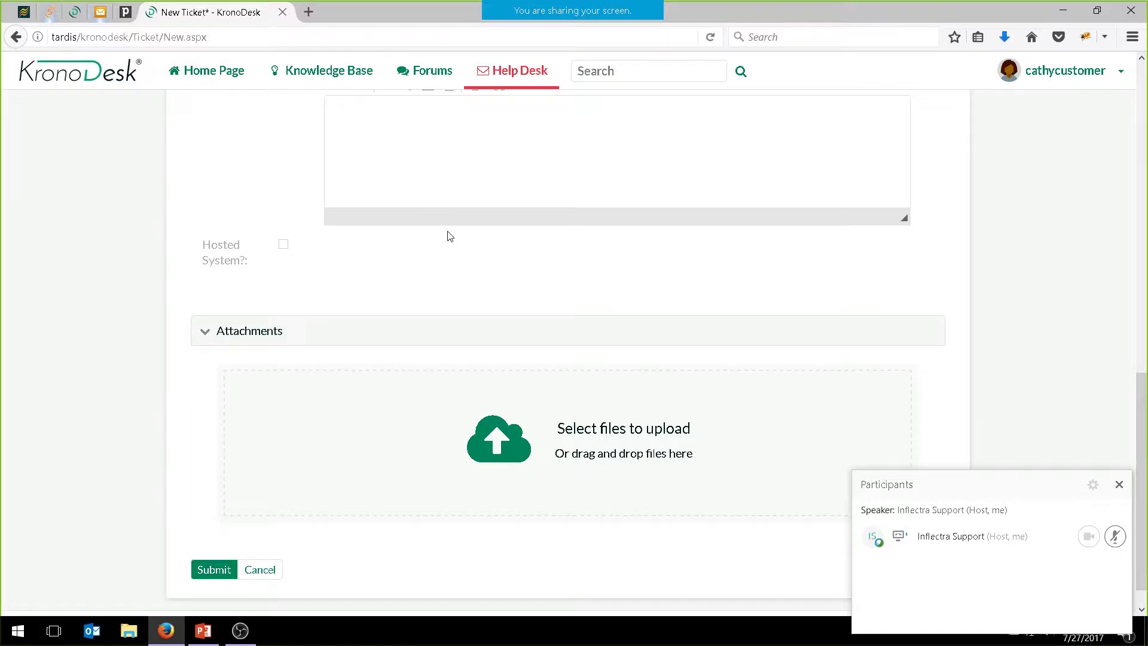
pyautogui.scroll(10, 280, 406)
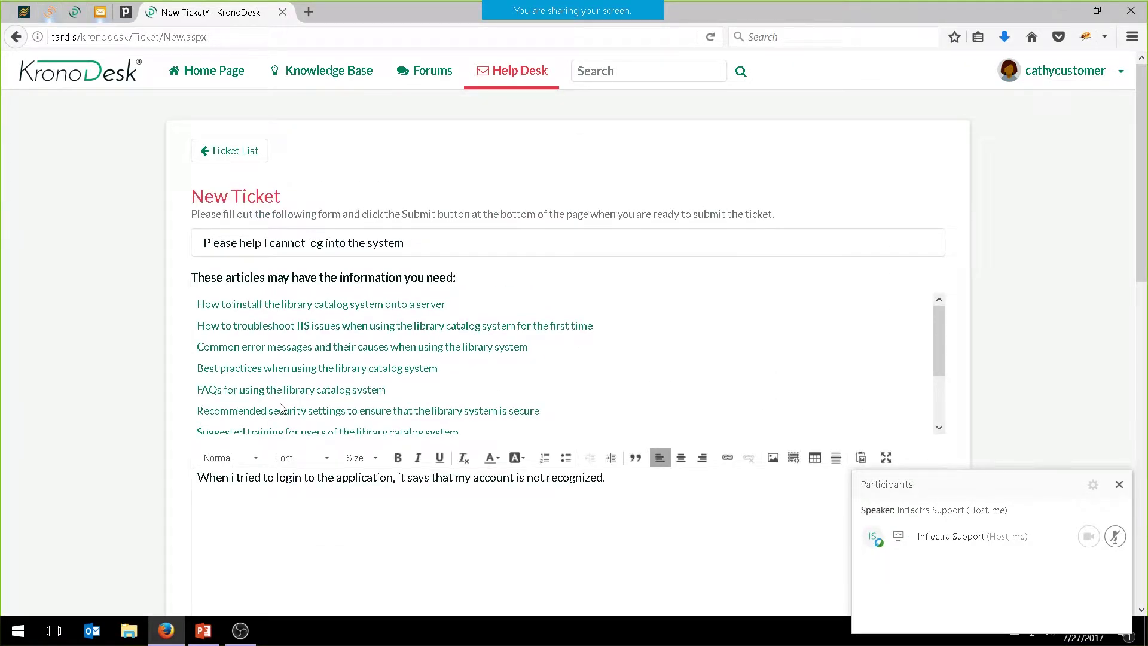
pyautogui.scroll(-10, 280, 408)
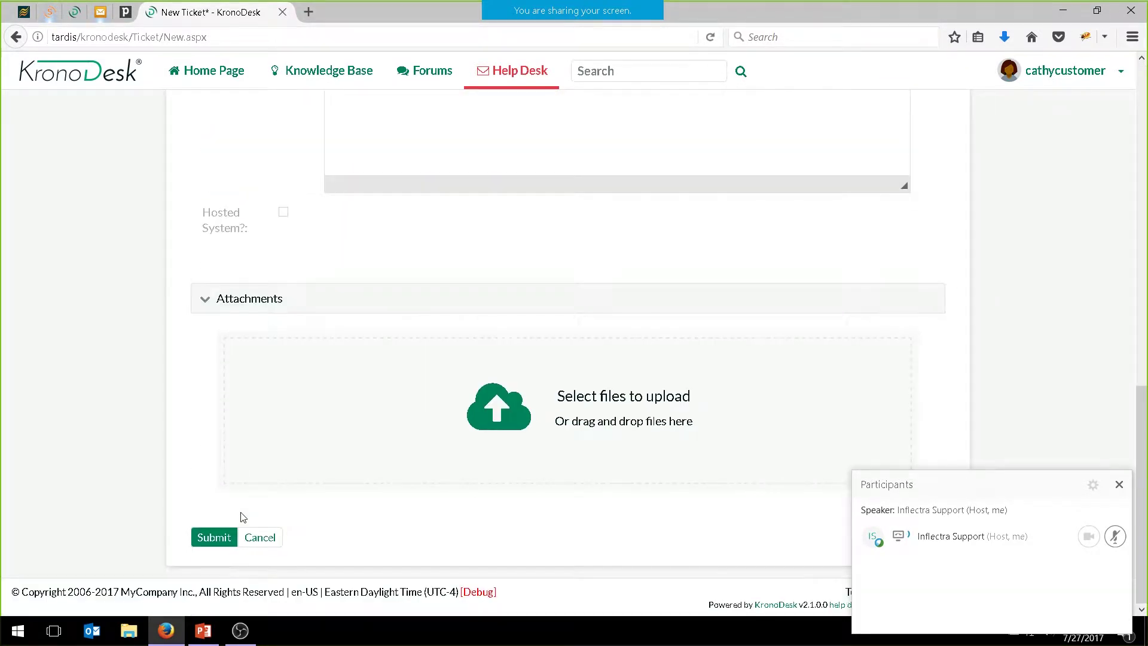
pyautogui.click(218, 535)
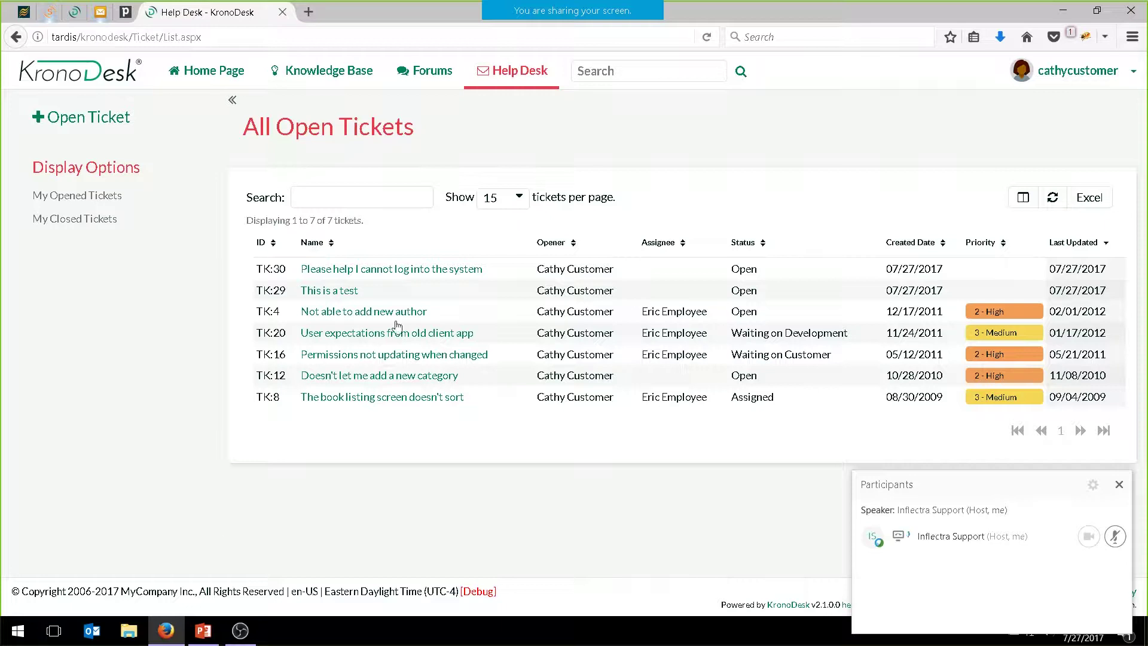
# Go to the home page and scroll to My Open Tickets, now including TK:30
pyautogui.moveTo(333, 269)
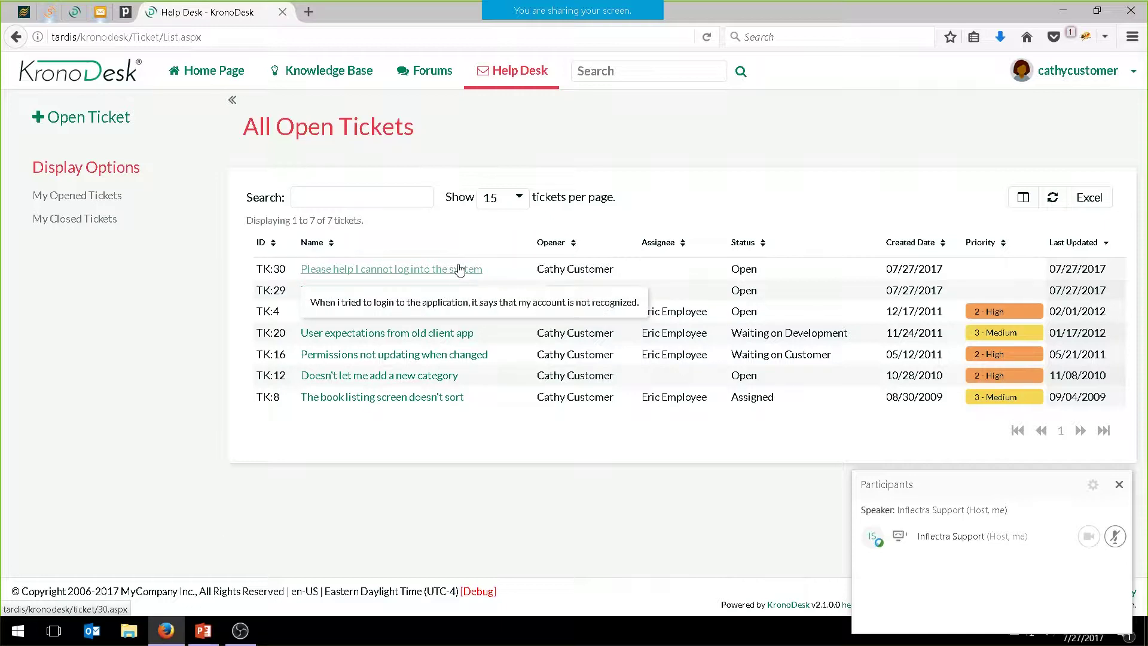
pyautogui.click(212, 74)
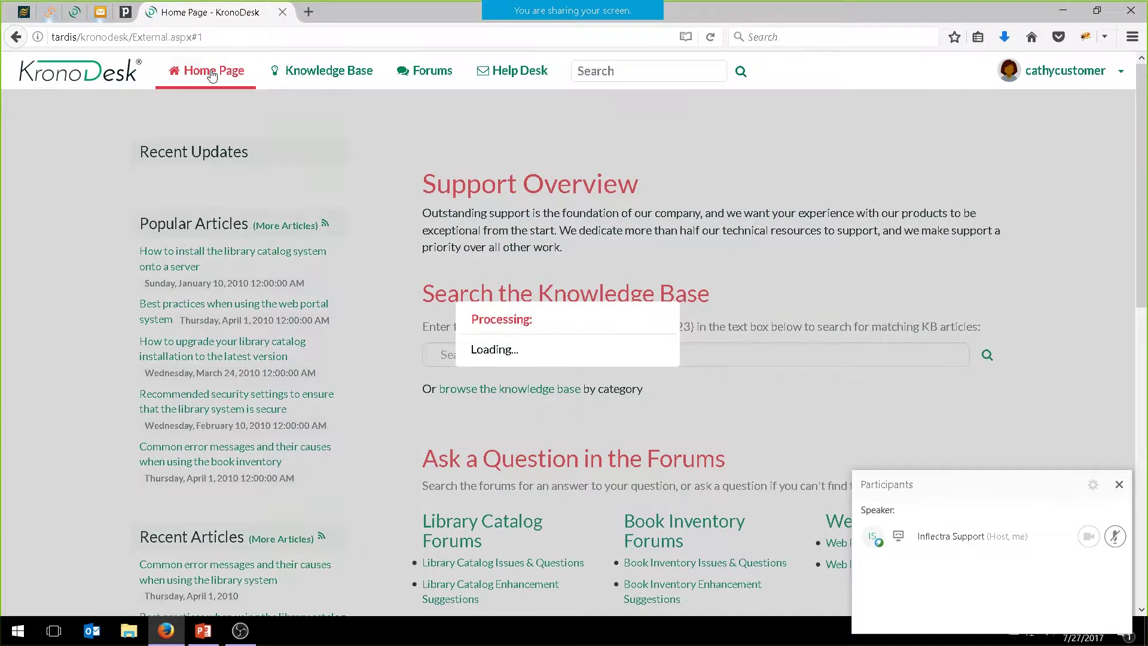
pyautogui.scroll(-5, 703, 203)
pyautogui.scroll(-3, 548, 437)
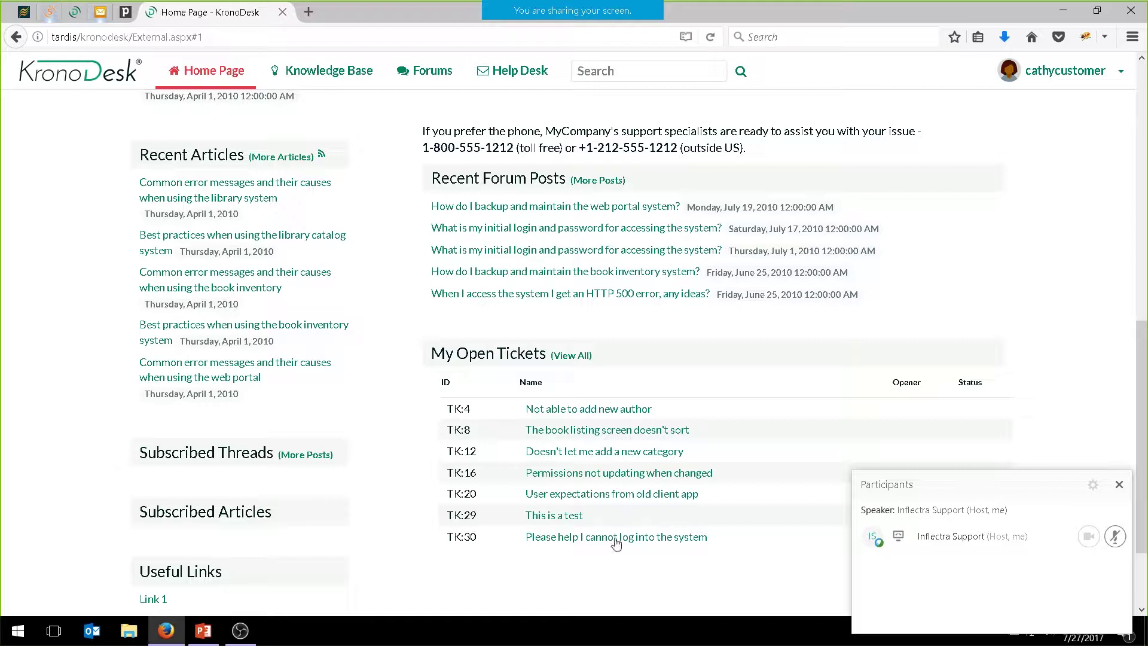
pyautogui.moveTo(610, 544)
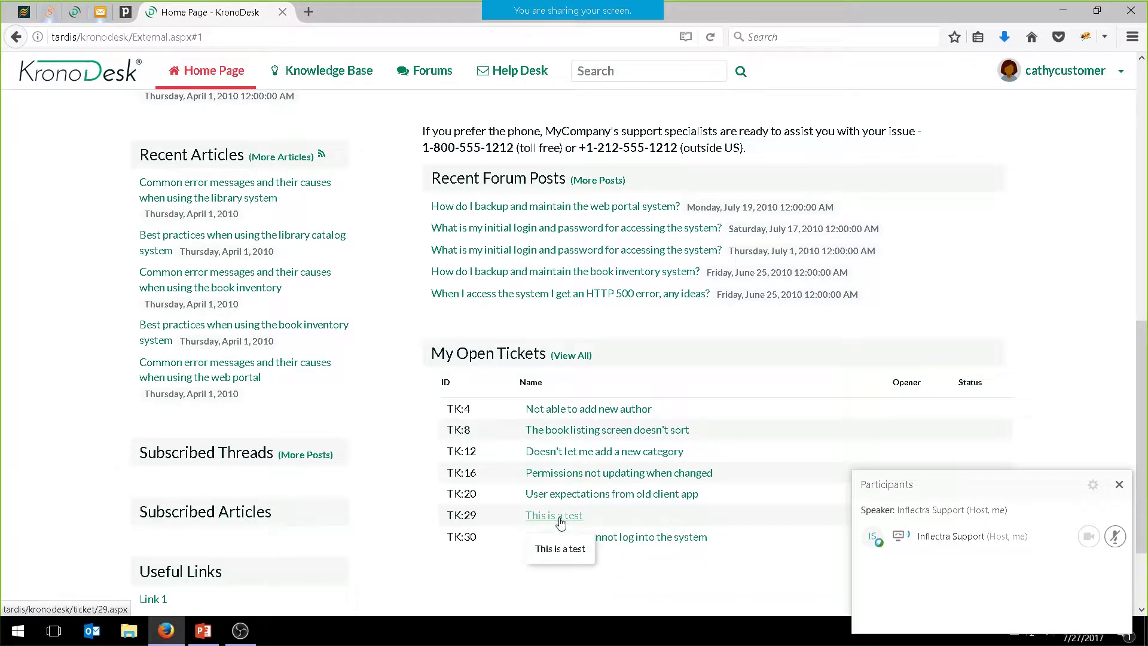
pyautogui.moveTo(565, 500)
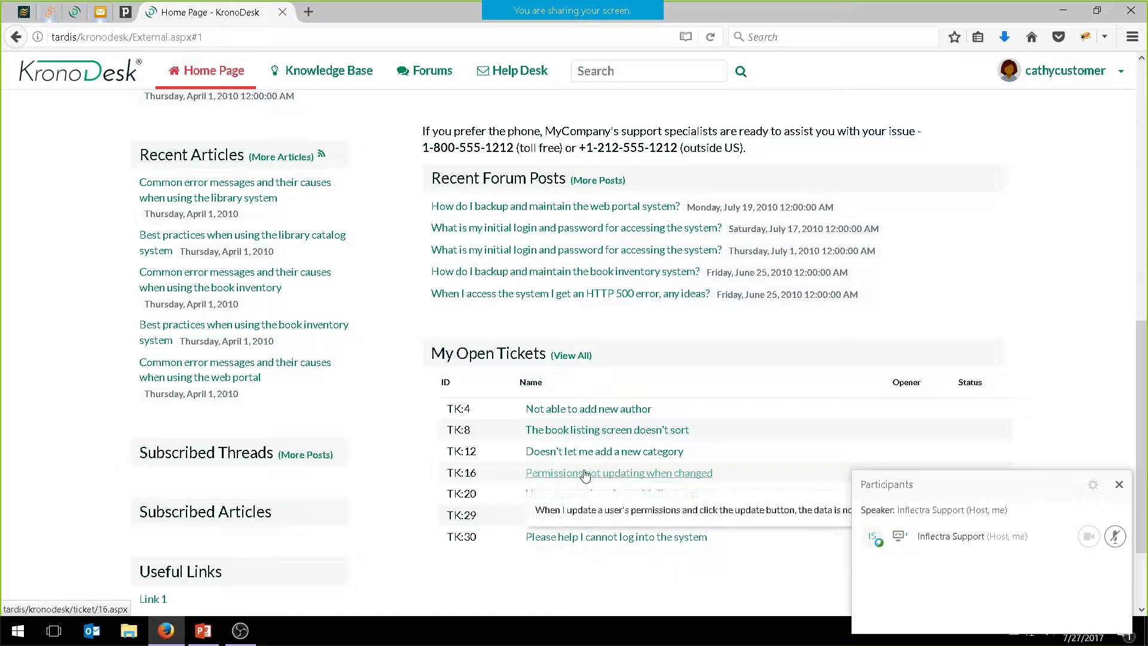
pyautogui.moveTo(570, 538)
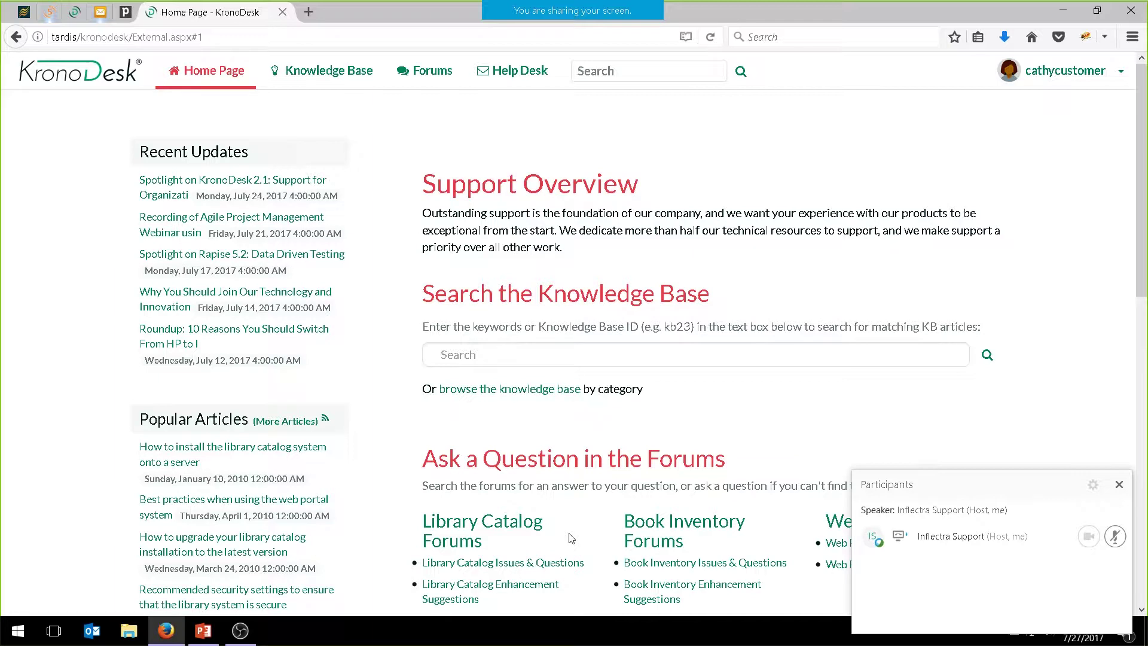
# Sign out the customer and sign in with the employee account's login ID and password
pyautogui.click(1095, 75)
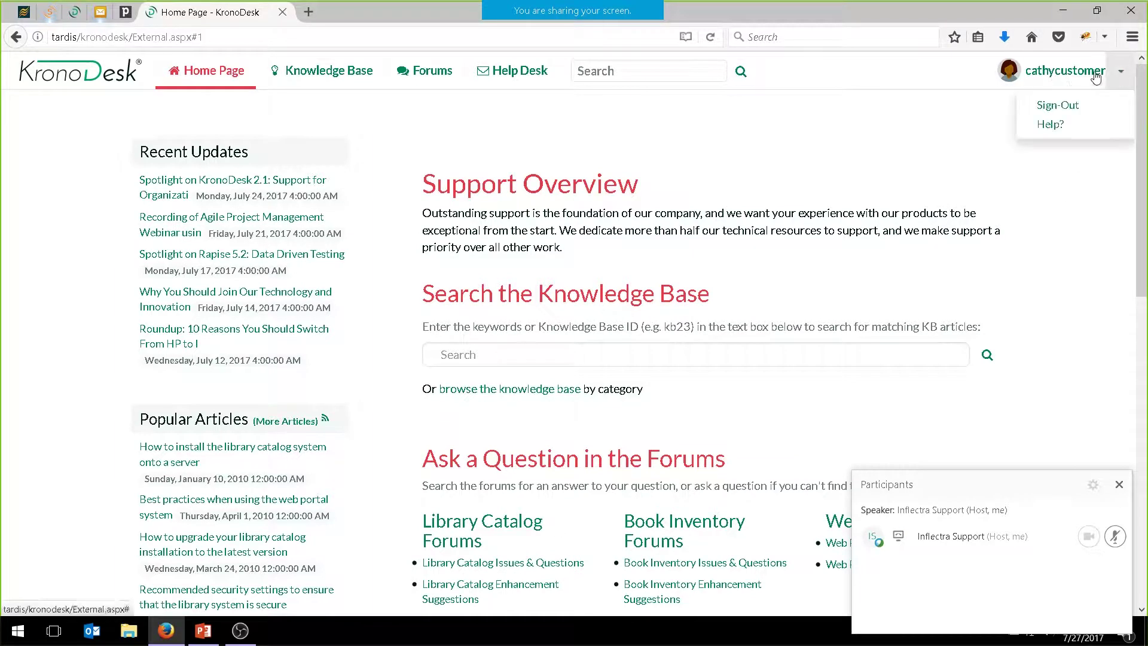
pyautogui.click(1050, 104)
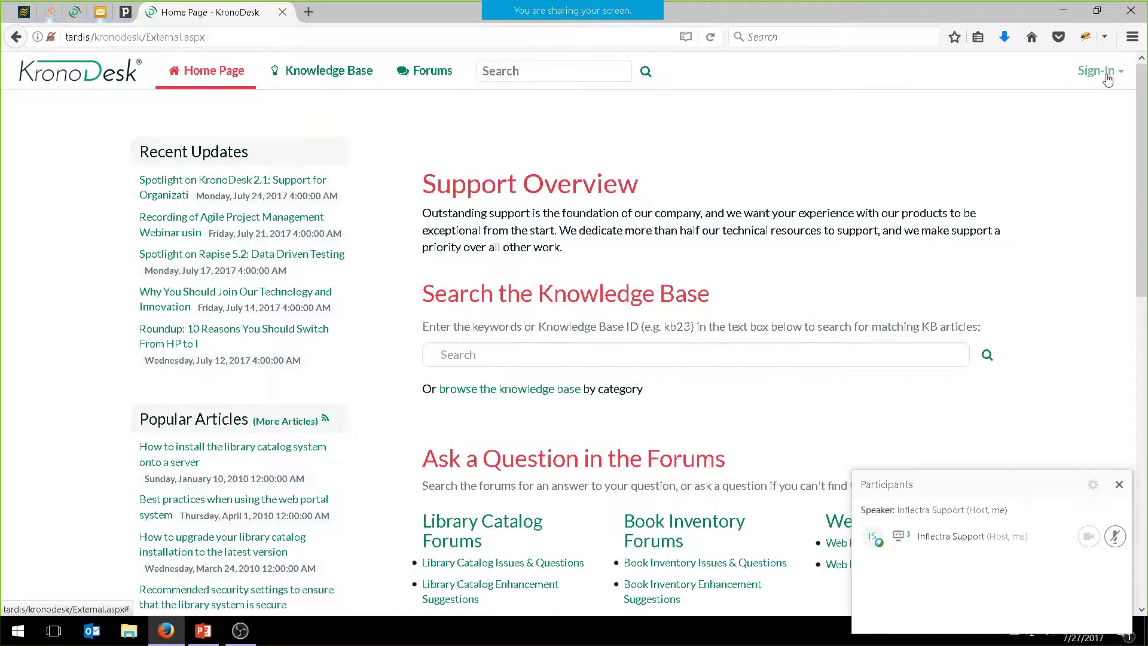
pyautogui.click(1103, 73)
pyautogui.click(972, 112)
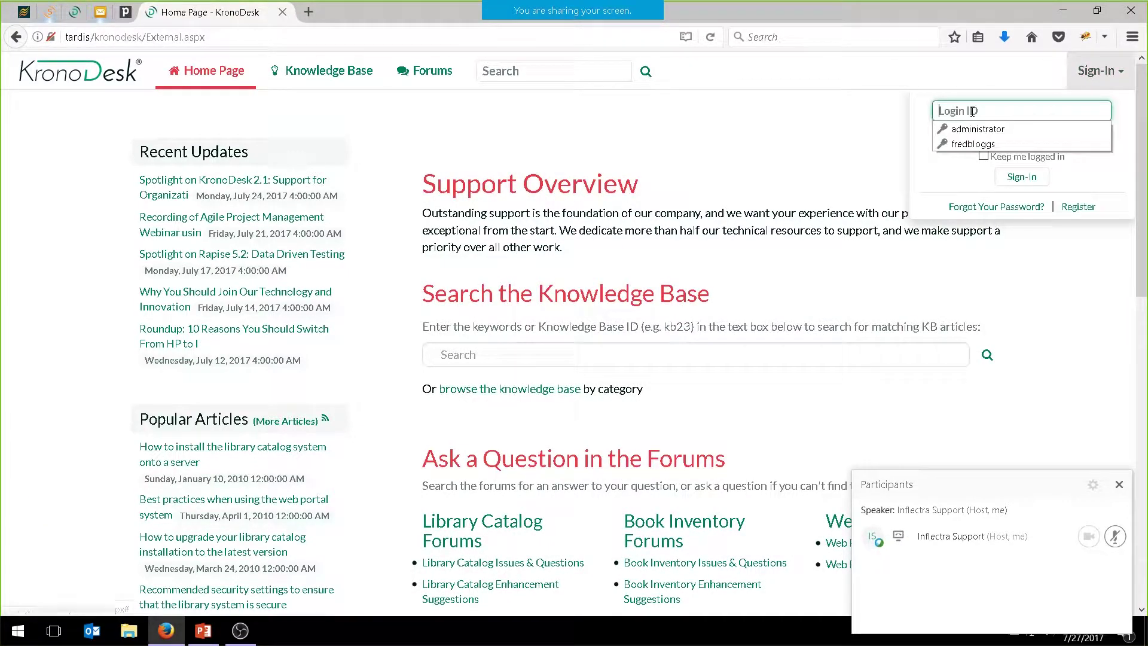
pyautogui.write('ericemployee')
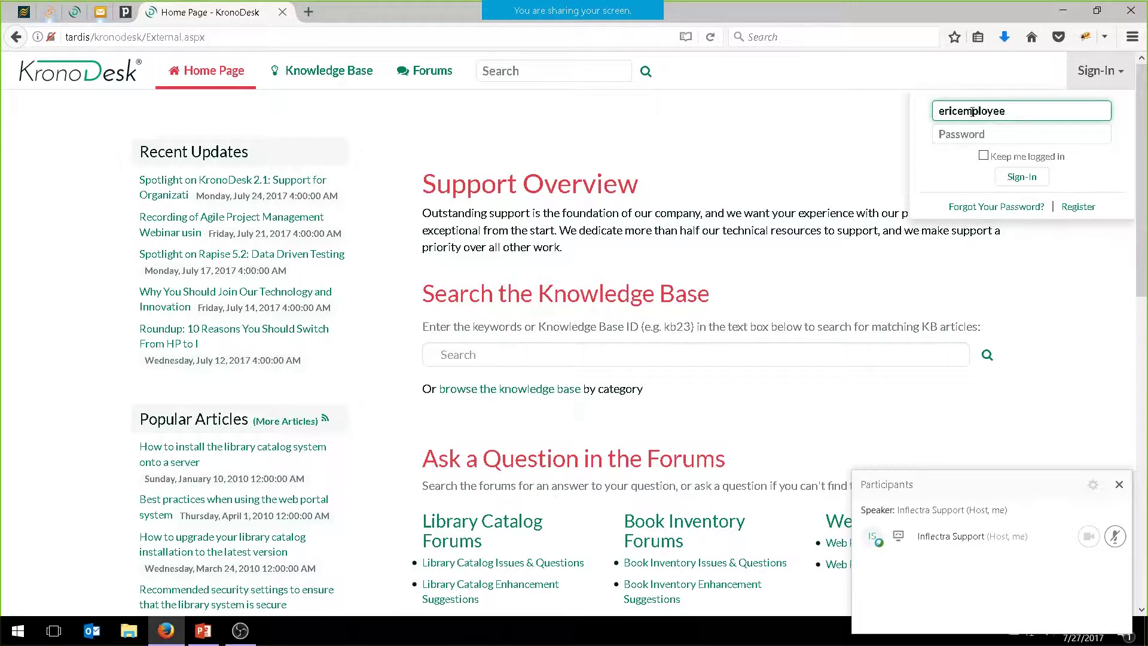
pyautogui.press('Tab')
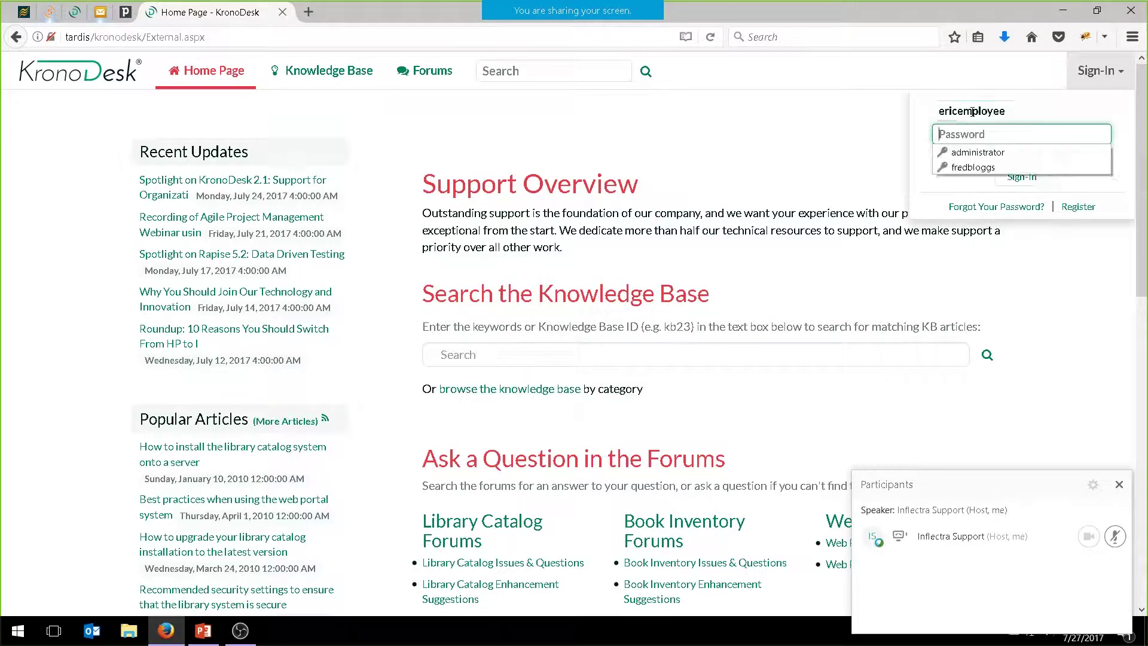
pyautogui.write('PleaseChange')
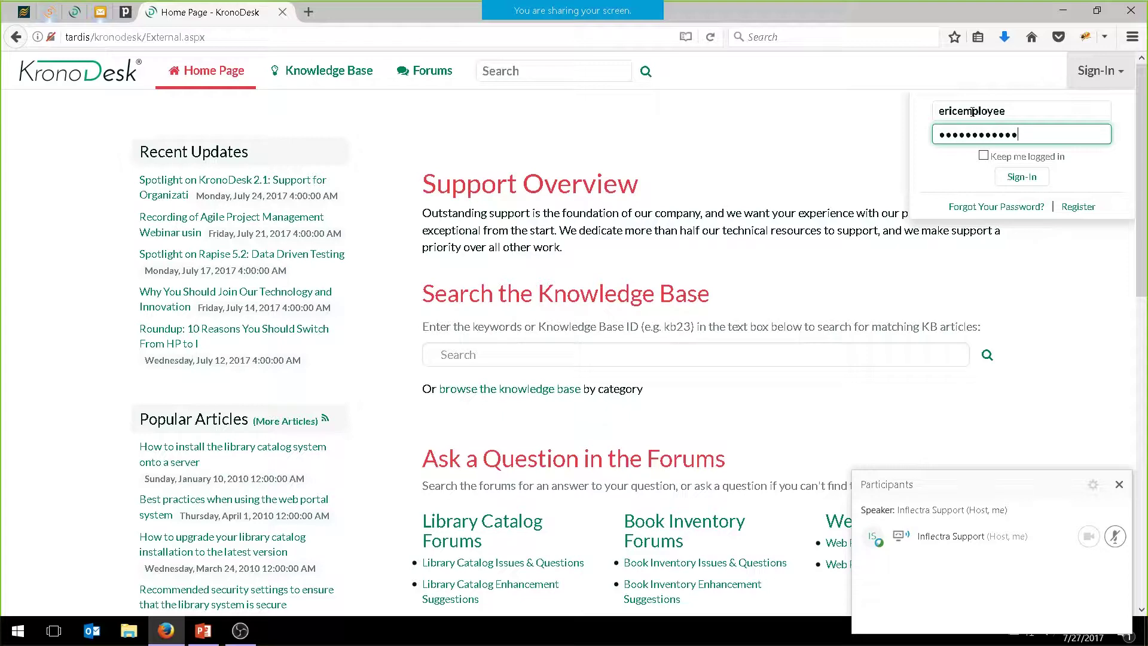
pyautogui.click(1018, 178)
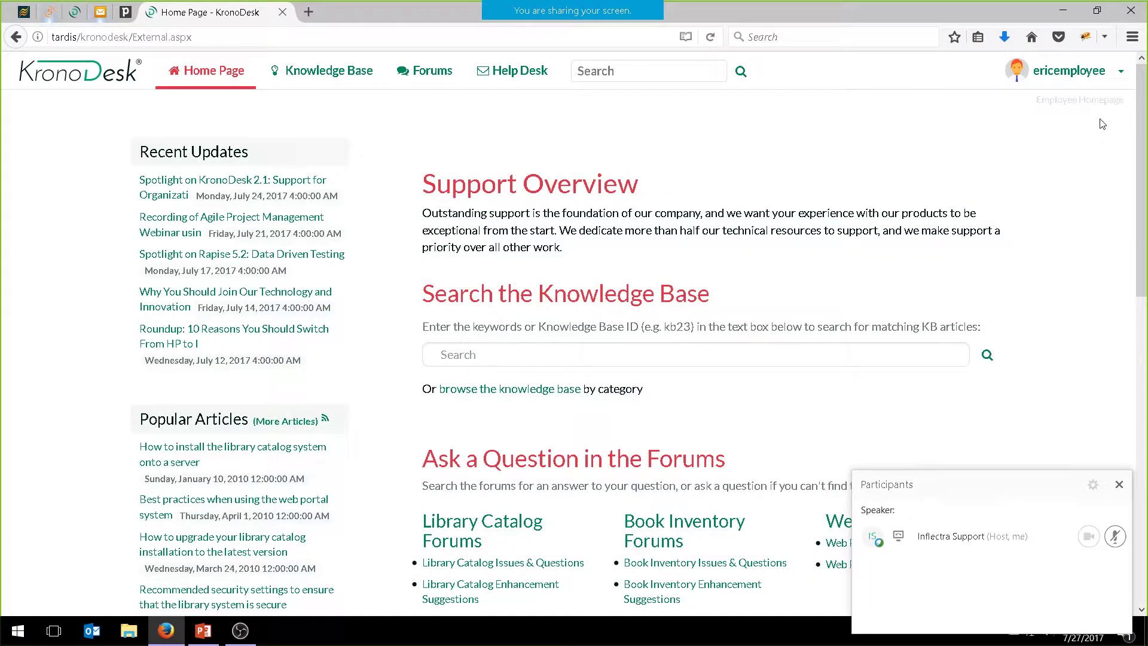
# Open unassigned ticket TK:30 from the employee home page
pyautogui.click(190, 82)
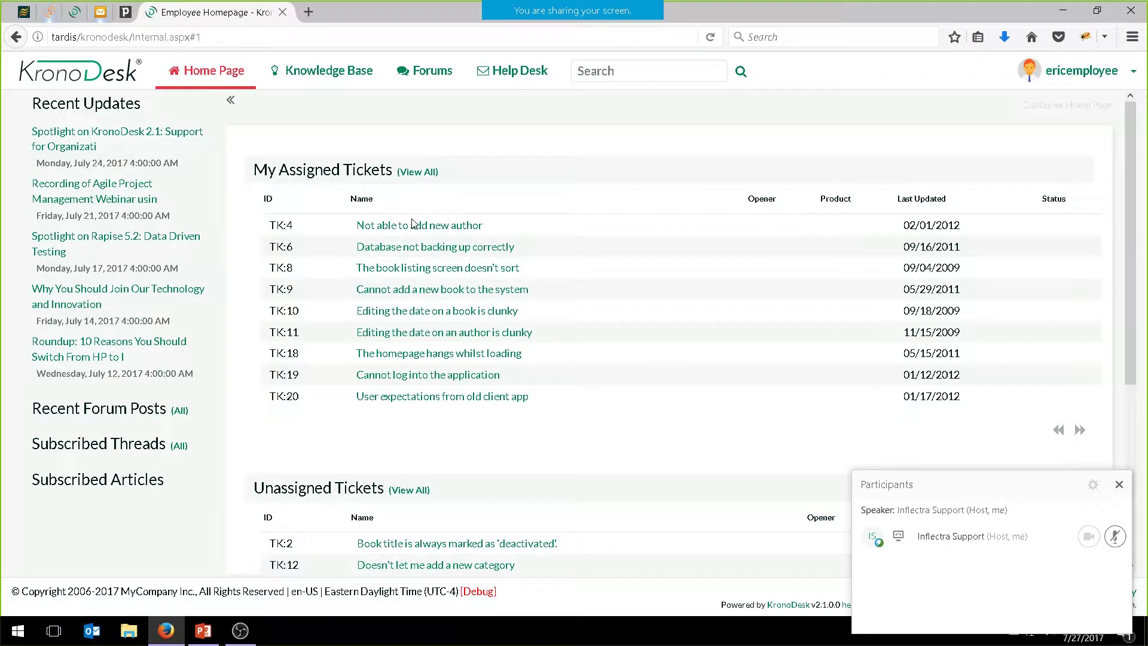
pyautogui.scroll(-3, 480, 339)
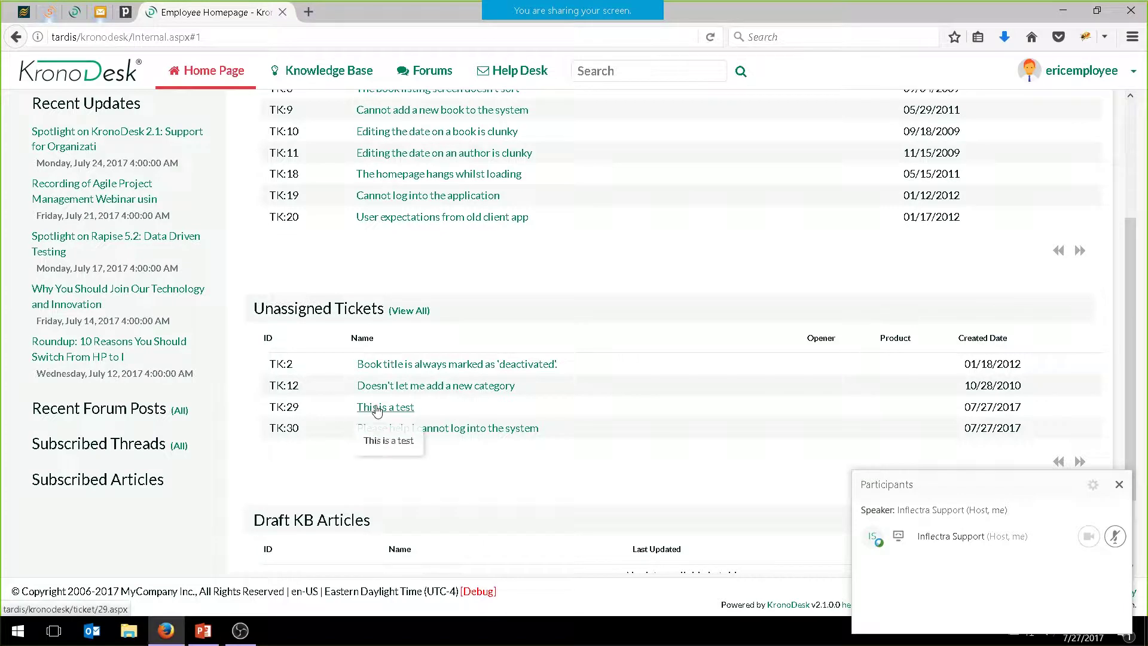
pyautogui.click(442, 431)
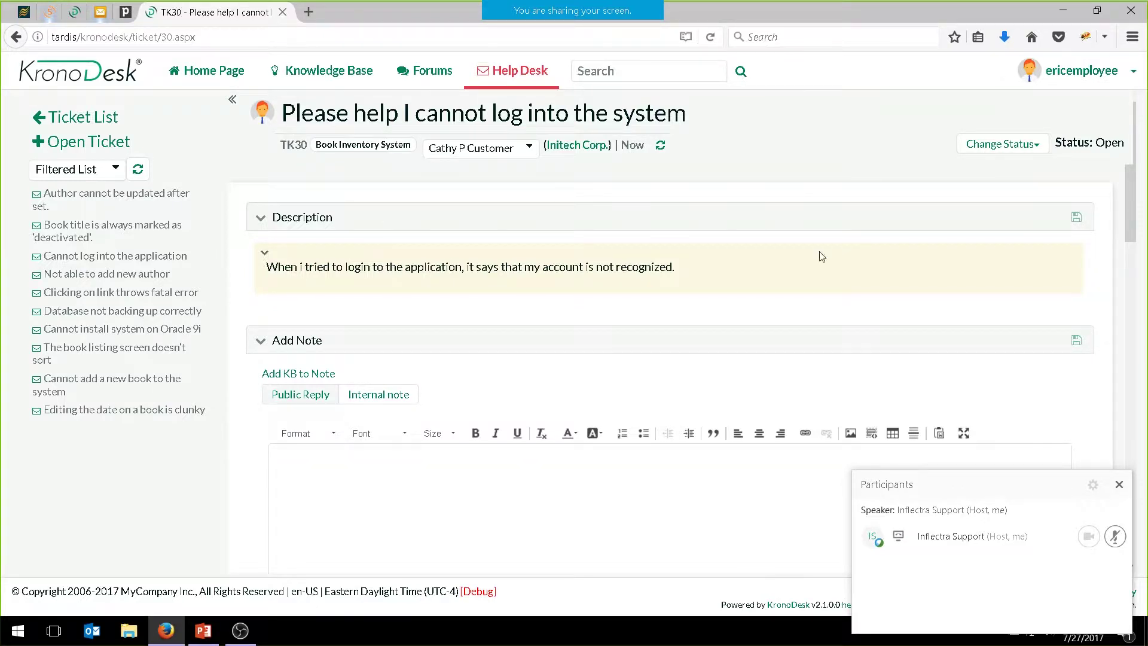
# Assign TK30 to the signed-in employee and save the ticket fields, making its status Assigned
pyautogui.click(990, 145)
pyautogui.click(999, 174)
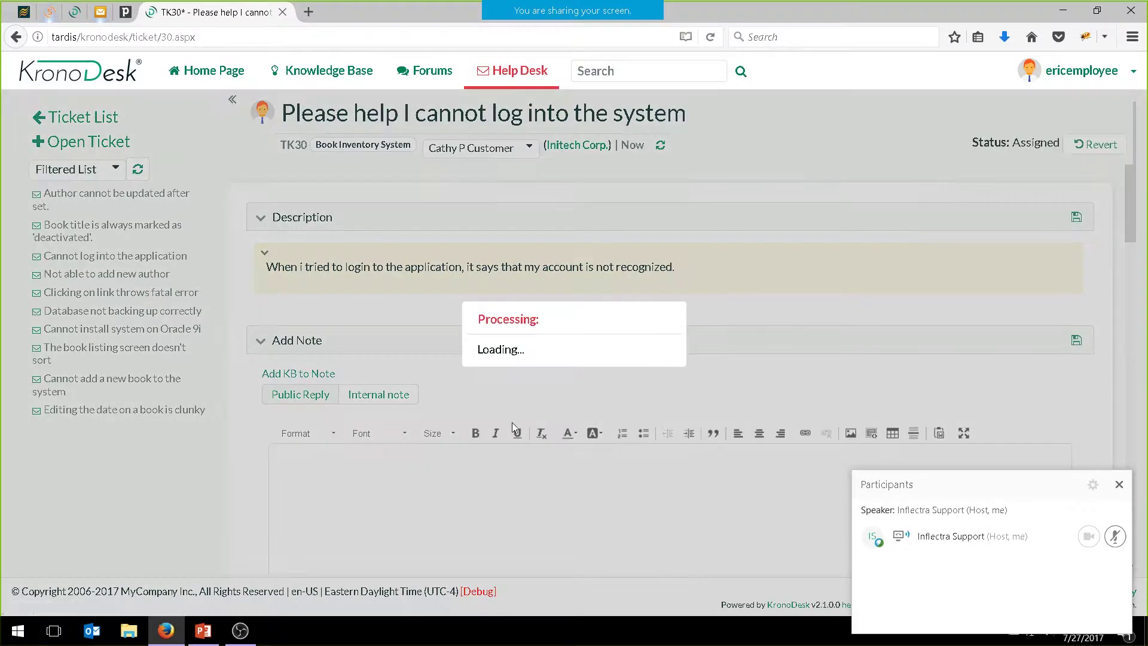
pyautogui.click(475, 370)
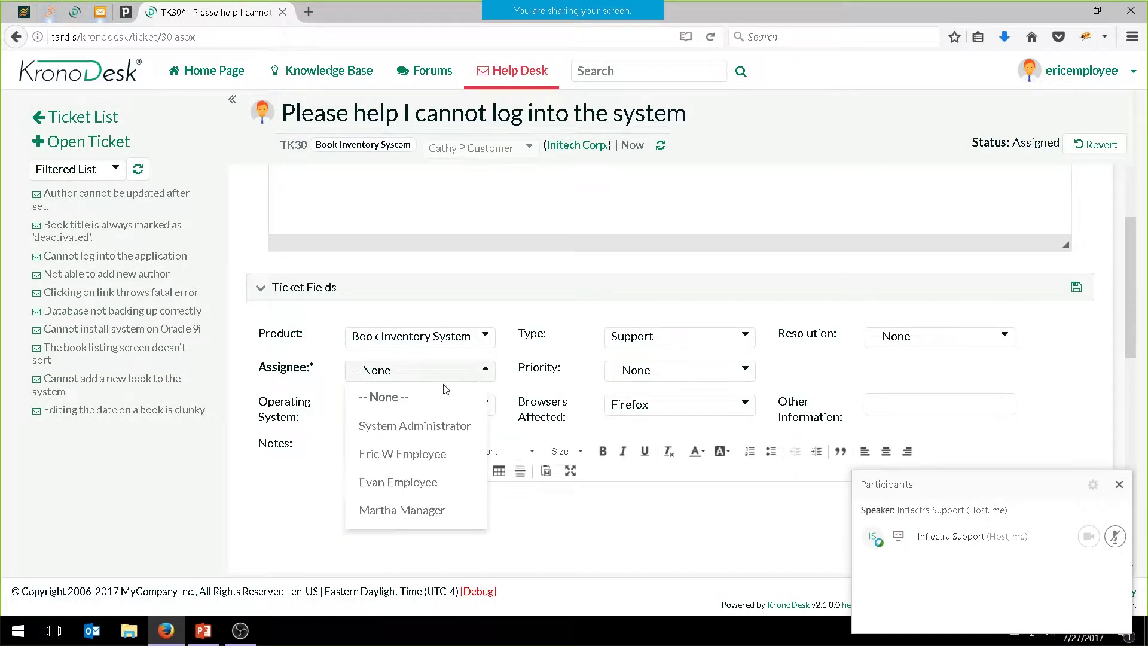
pyautogui.click(401, 456)
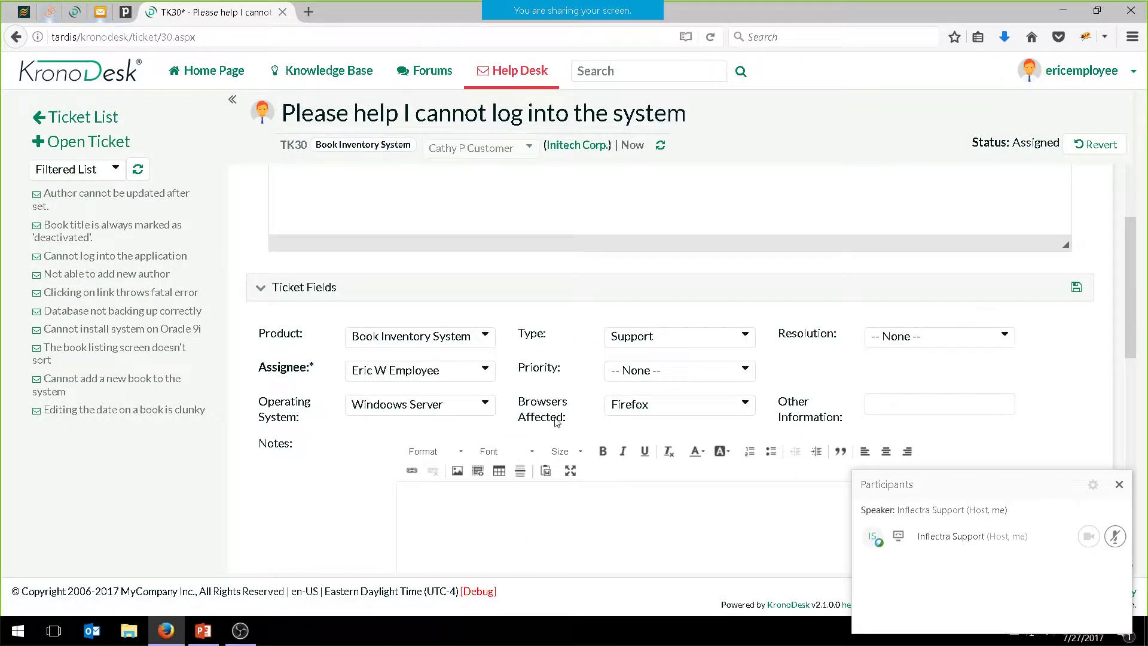
pyautogui.click(1076, 287)
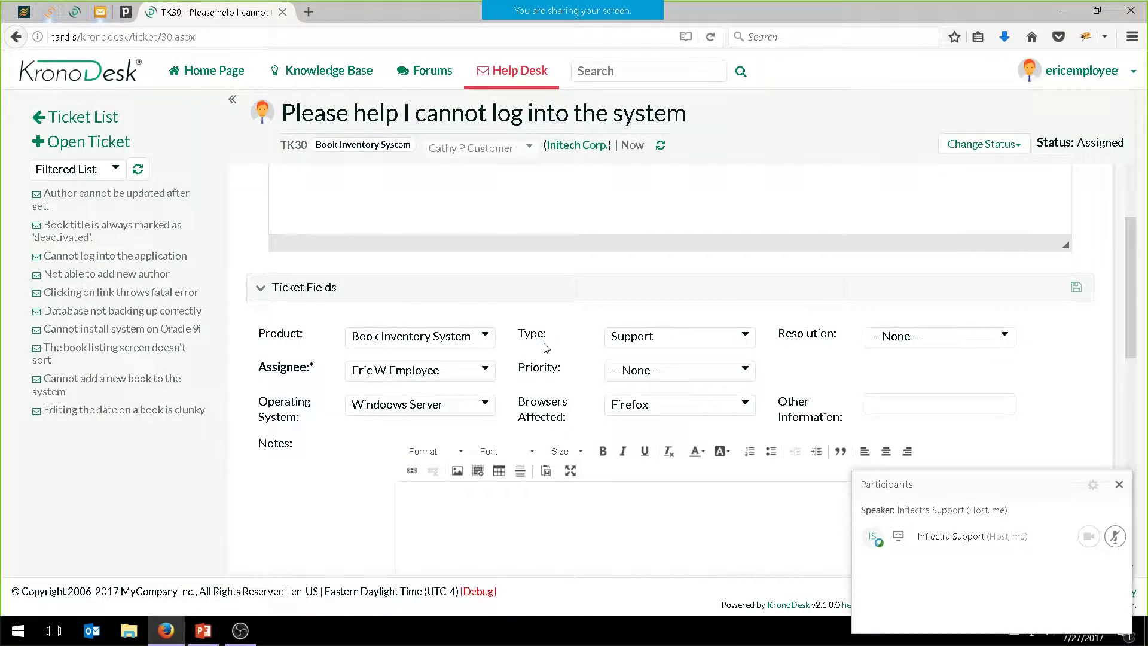
pyautogui.scroll(7, 545, 348)
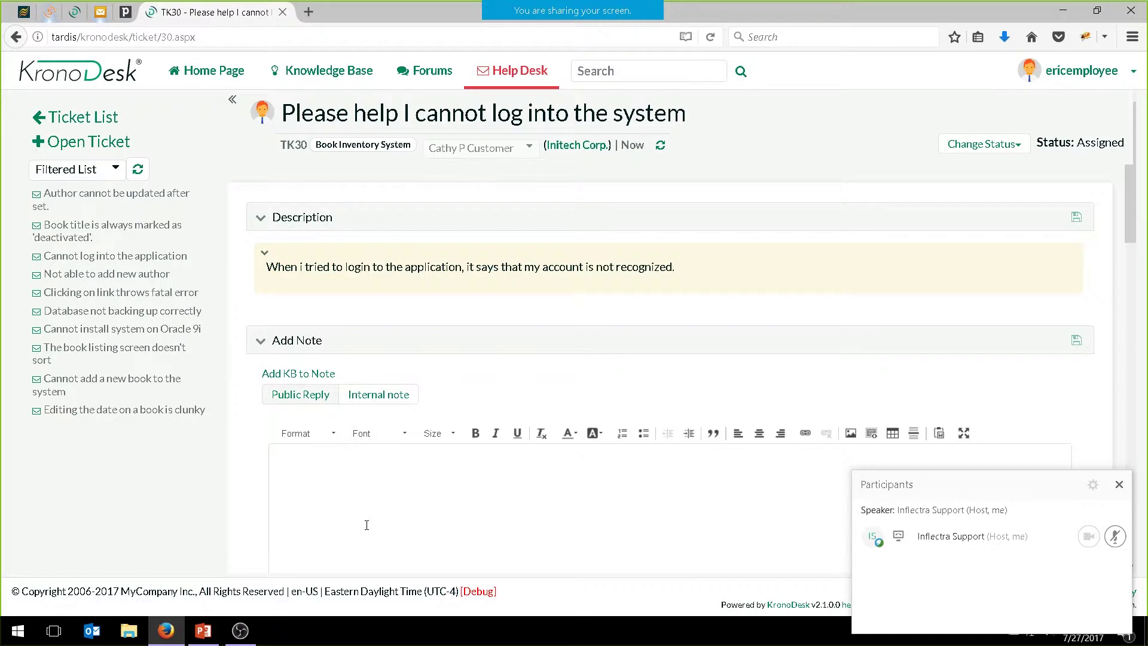
# Set TK30 to Waiting on Customer via Request More Information and begin a note
pyautogui.click(981, 143)
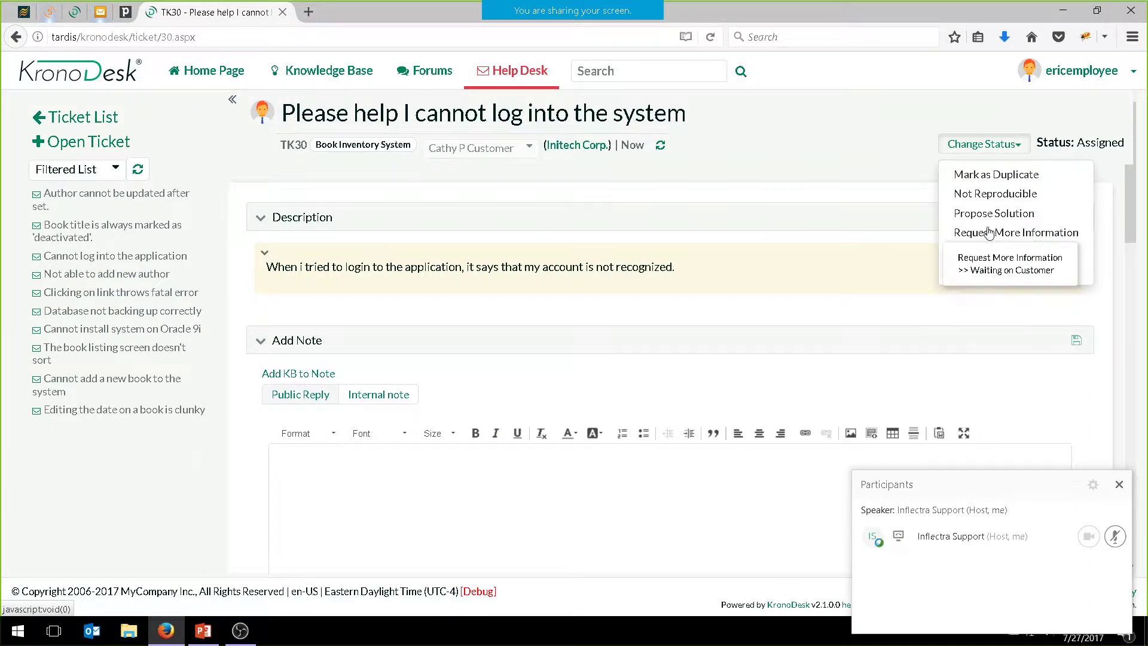
pyautogui.click(987, 232)
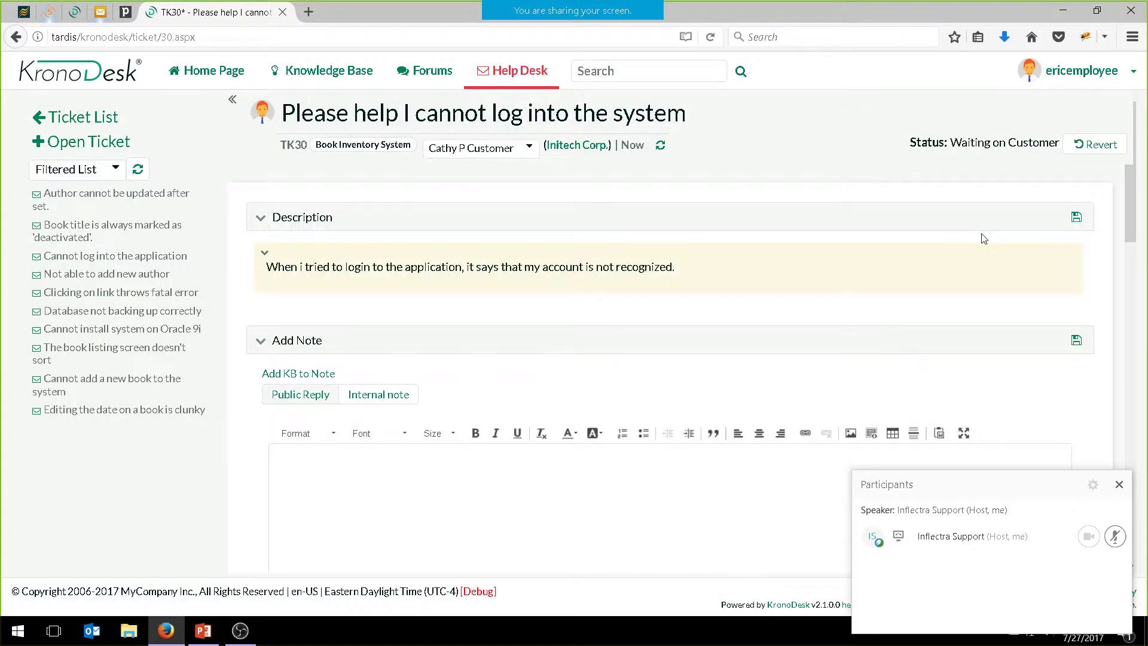
pyautogui.click(330, 494)
# Write a reply greeting the customer, introducing the agent and asking for more information
pyautogui.write('Hi Cathy')
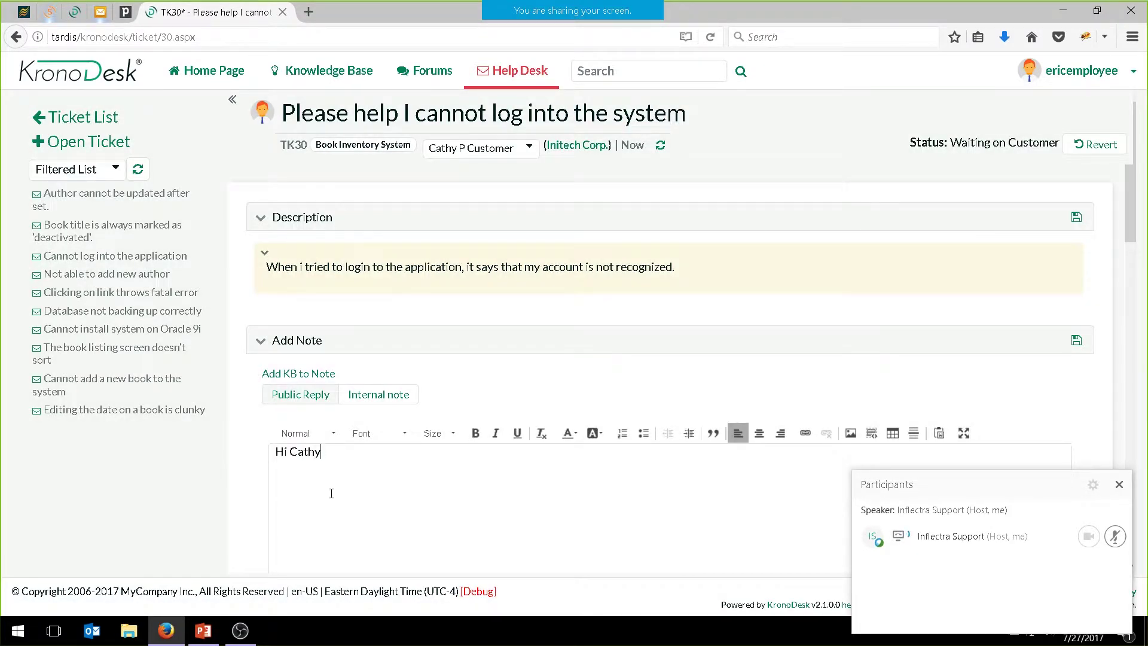
pyautogui.press('Return')
pyautogui.write('My name is Eric, and I am here to h')
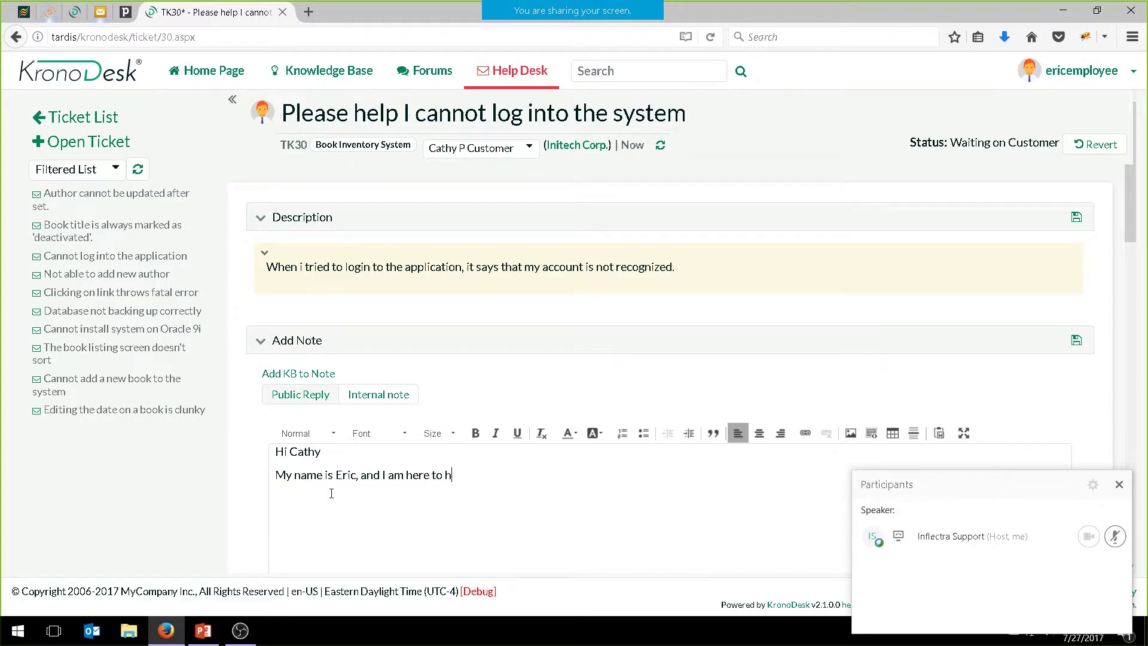
pyautogui.write('elp you.')
pyautogui.press('Return')
pyautogui.write('Please can you to')
pyautogui.press('BackSpace')
pyautogui.press('BackSpace')
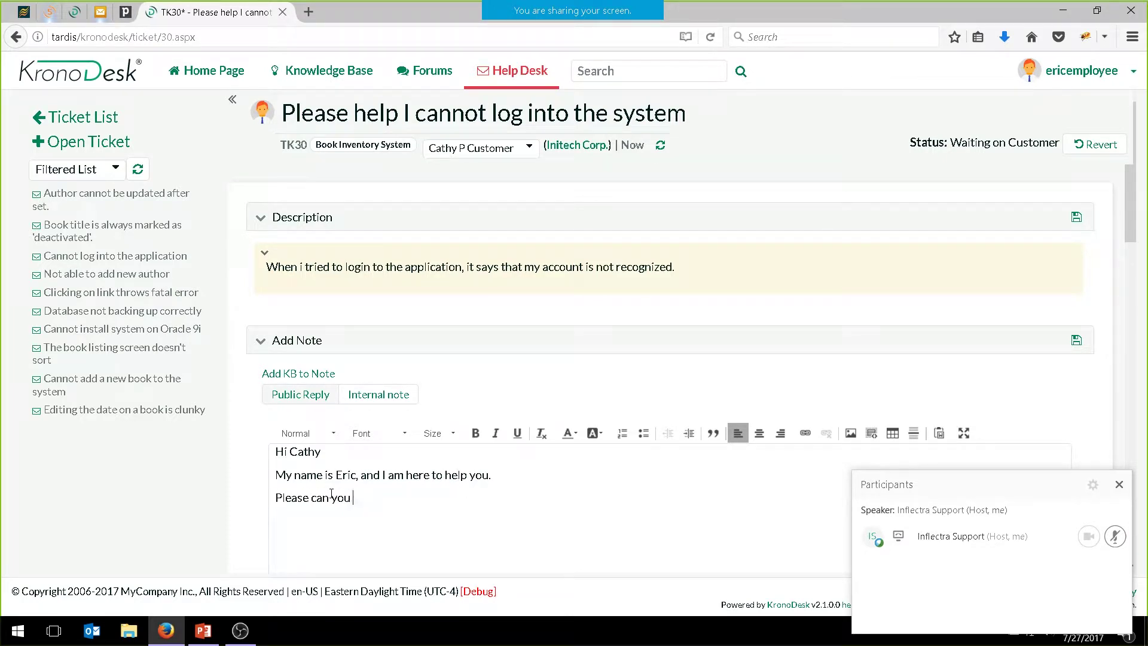
pyautogui.write('provide some more information:')
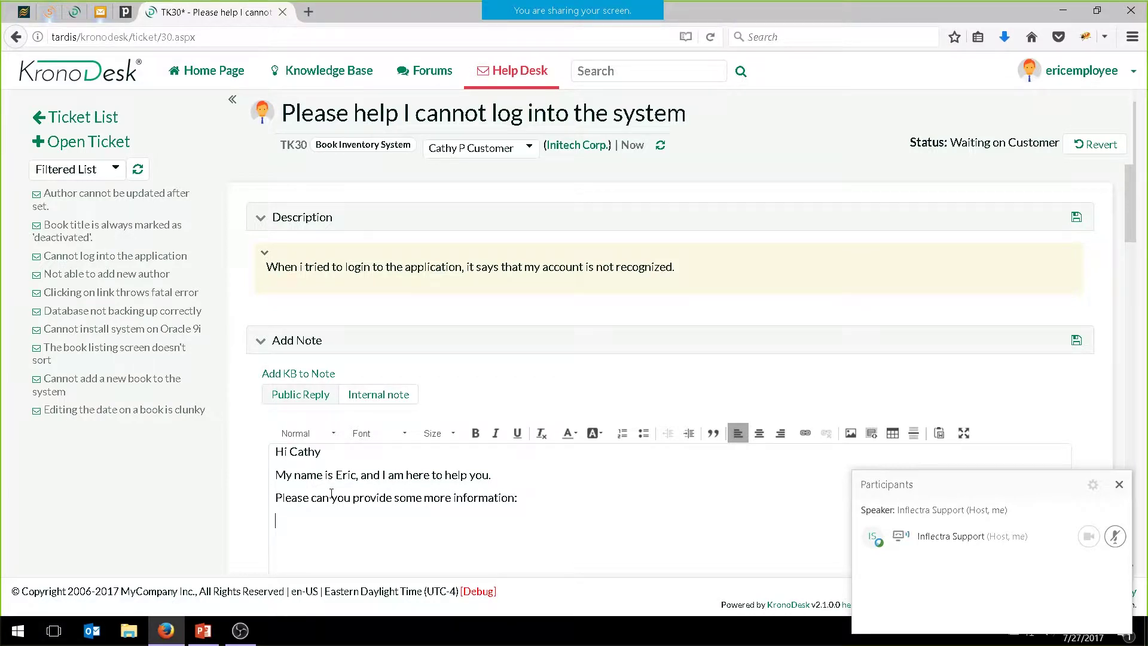
# Add bullets asking the login name used and whether leading spaces were removed, sign off, and post
pyautogui.click(644, 433)
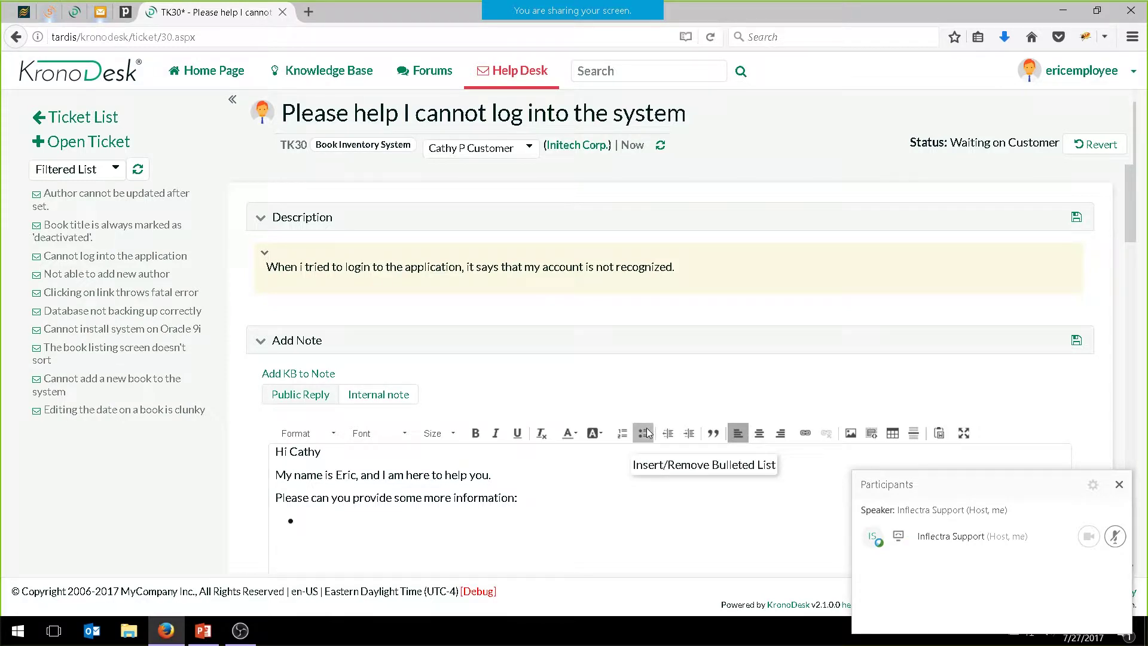
pyautogui.write('What login name did you use Did you remove ant')
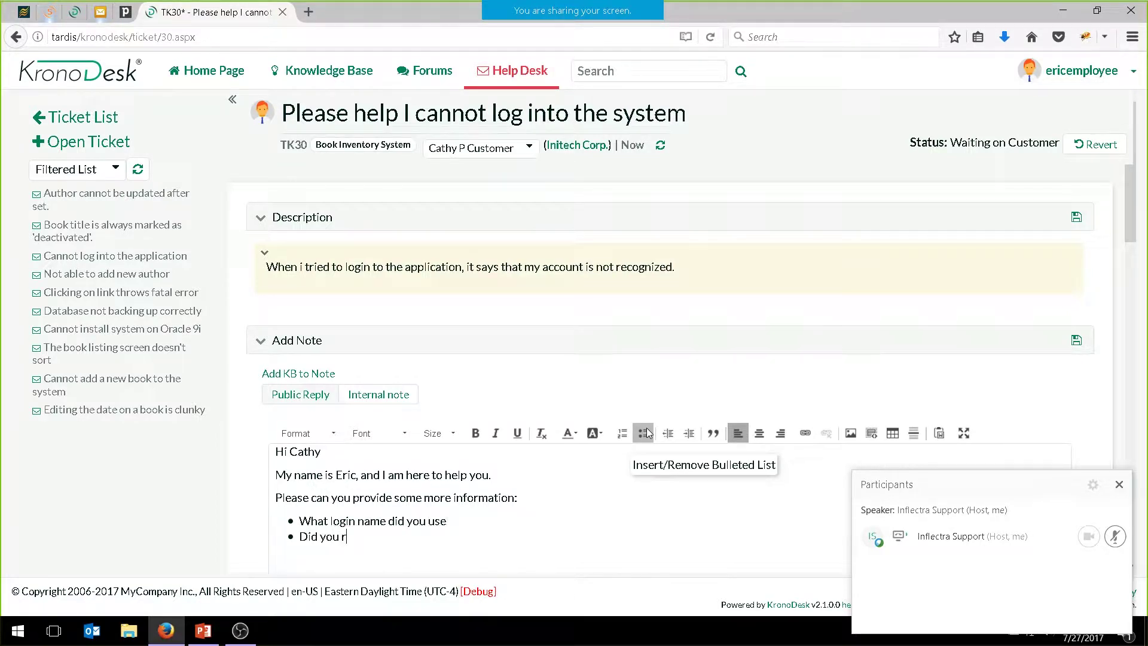
pyautogui.press('BackSpace')
pyautogui.press('BackSpace')
pyautogui.write('y leading spaces?')
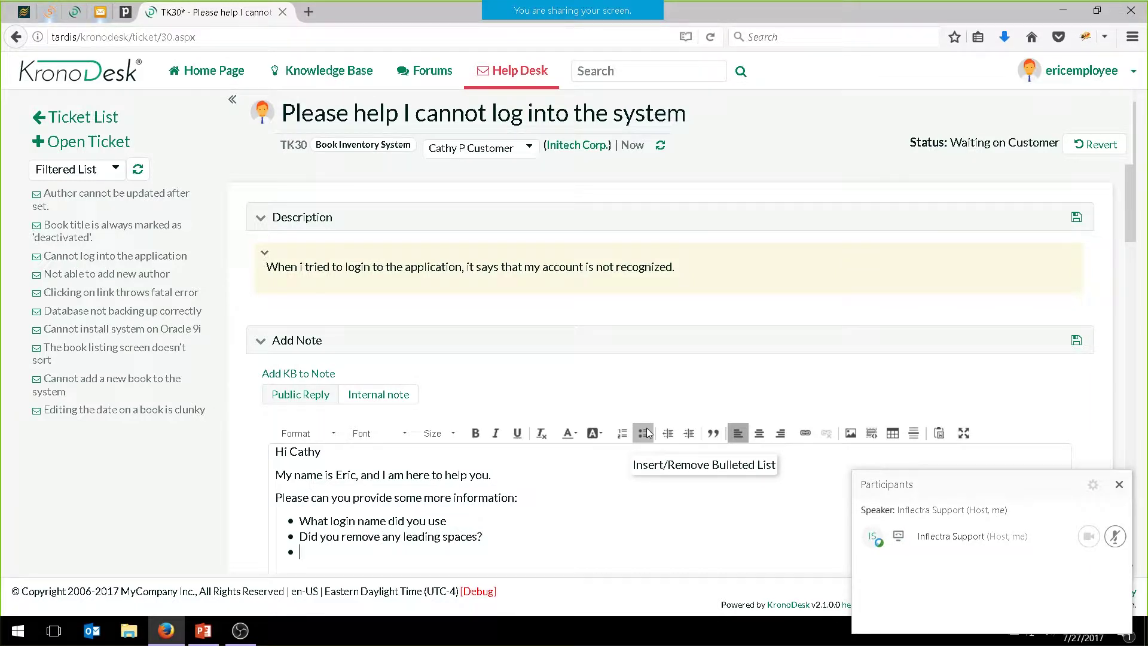
pyautogui.press('Return')
pyautogui.write('Thanks')
pyautogui.press('Return')
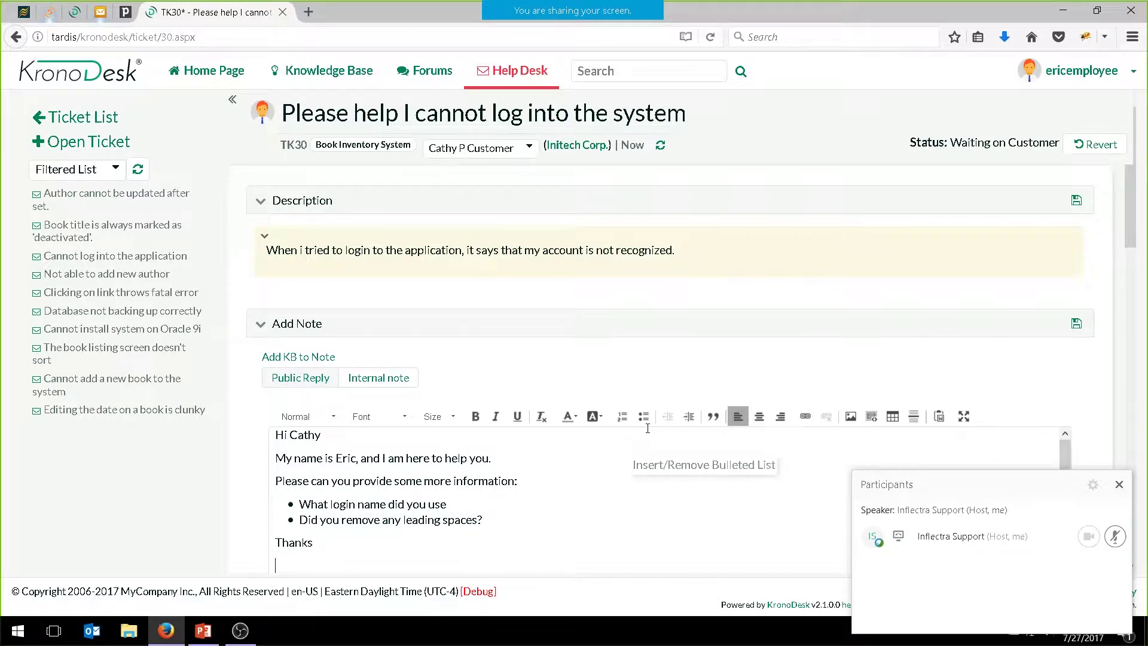
pyautogui.write('Eric')
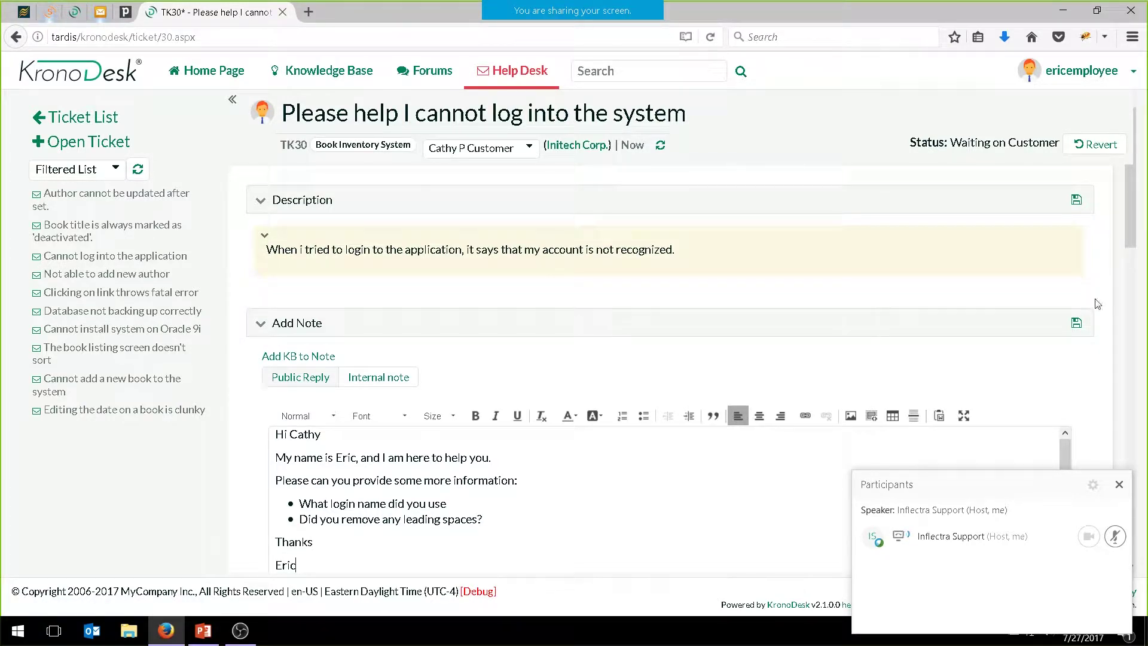
pyautogui.click(1079, 320)
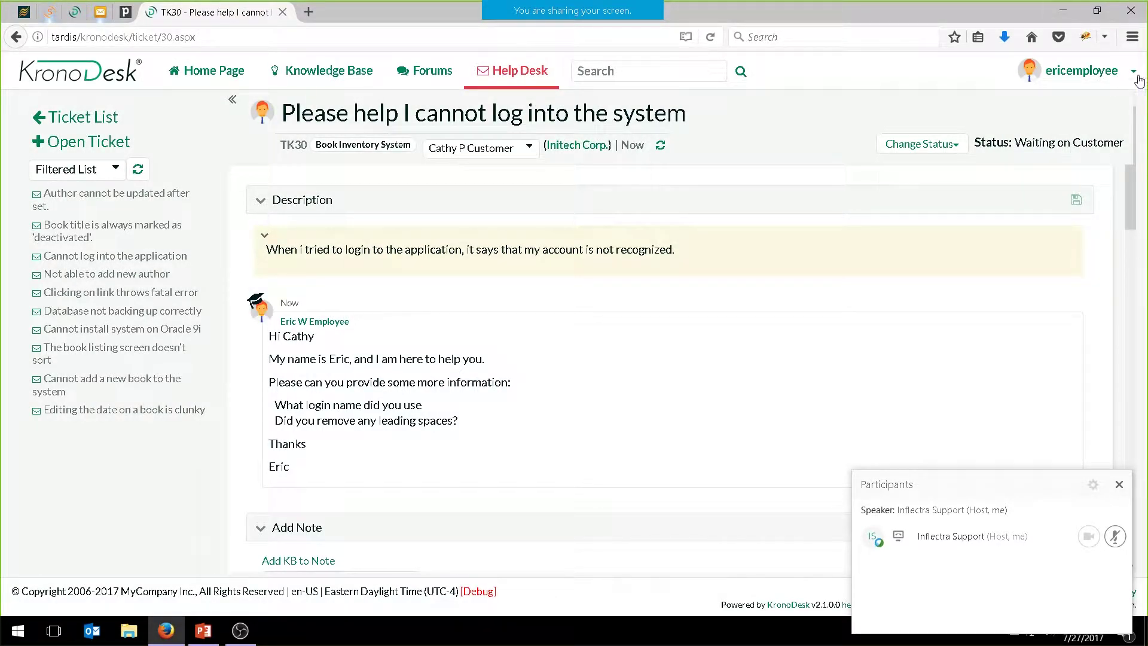
# Sign out the employee and sign back in with the customer's login ID and password
pyautogui.click(1134, 72)
pyautogui.click(1072, 107)
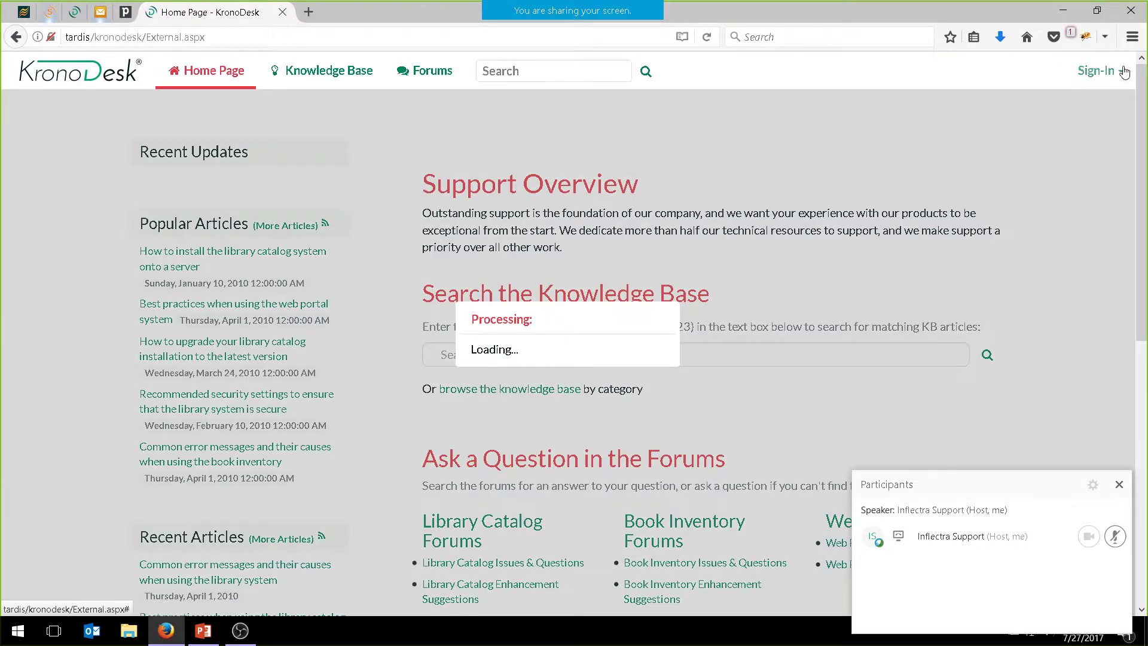
pyautogui.click(1109, 85)
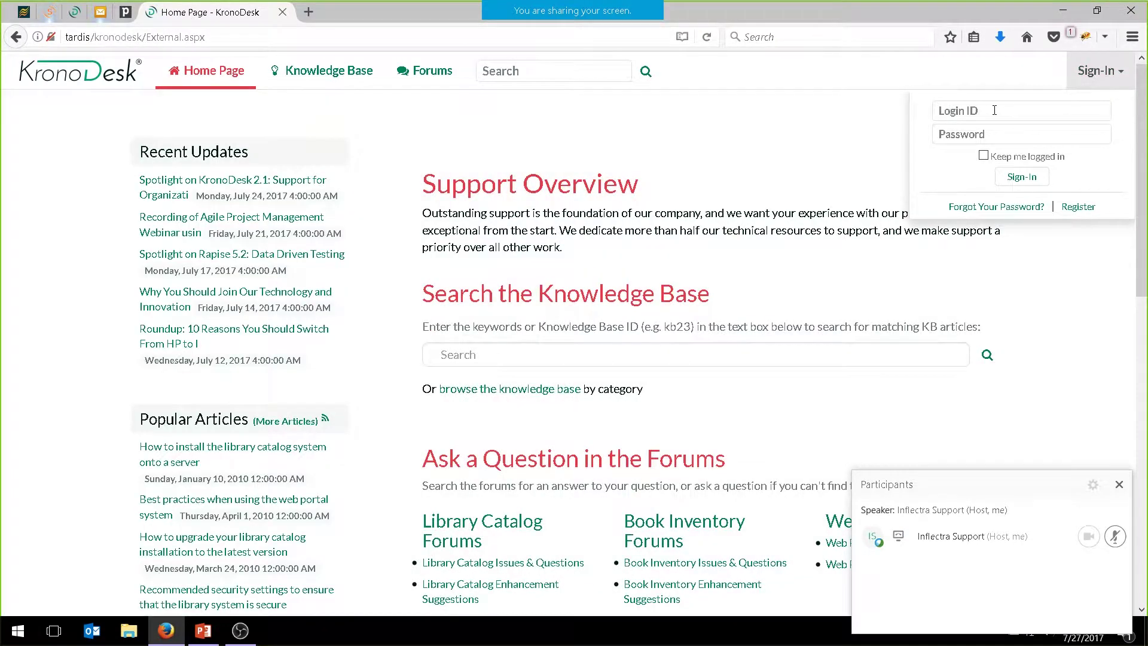
pyautogui.click(994, 110)
pyautogui.write('cathycustomer')
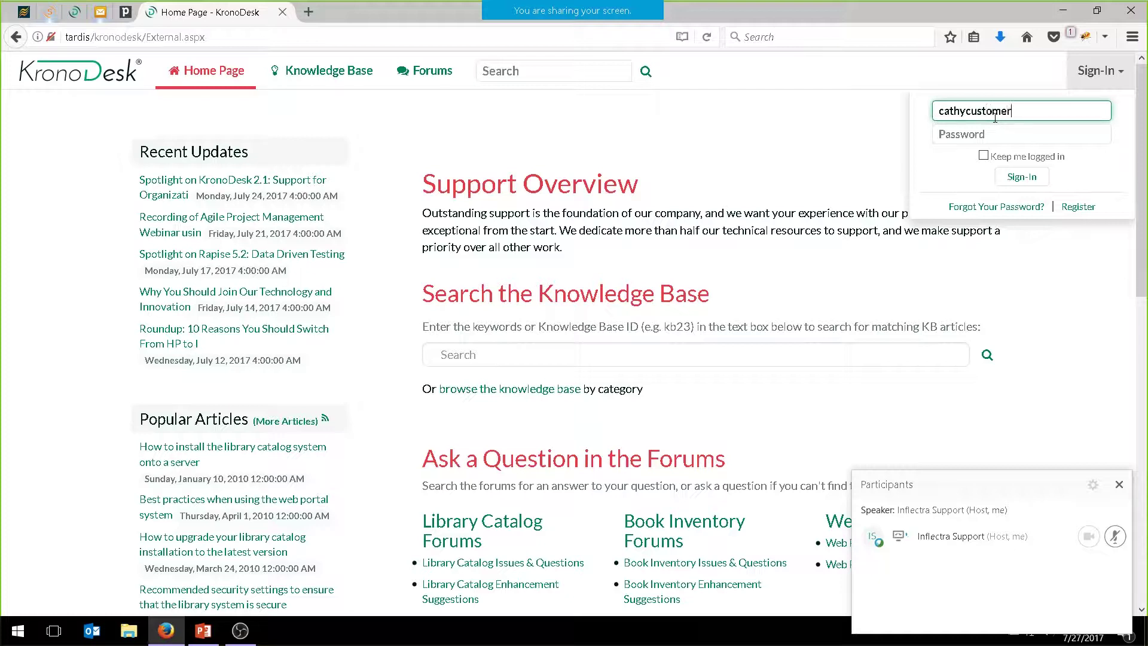
pyautogui.press('Tab')
pyautogui.write('PleaseChange')
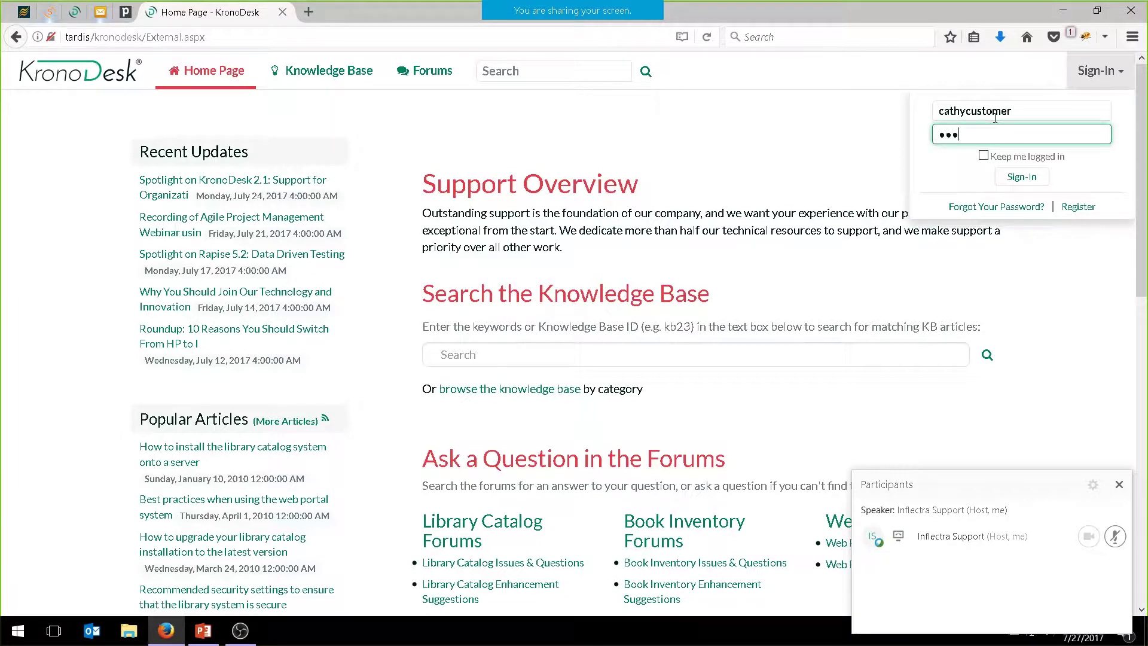
pyautogui.click(1022, 179)
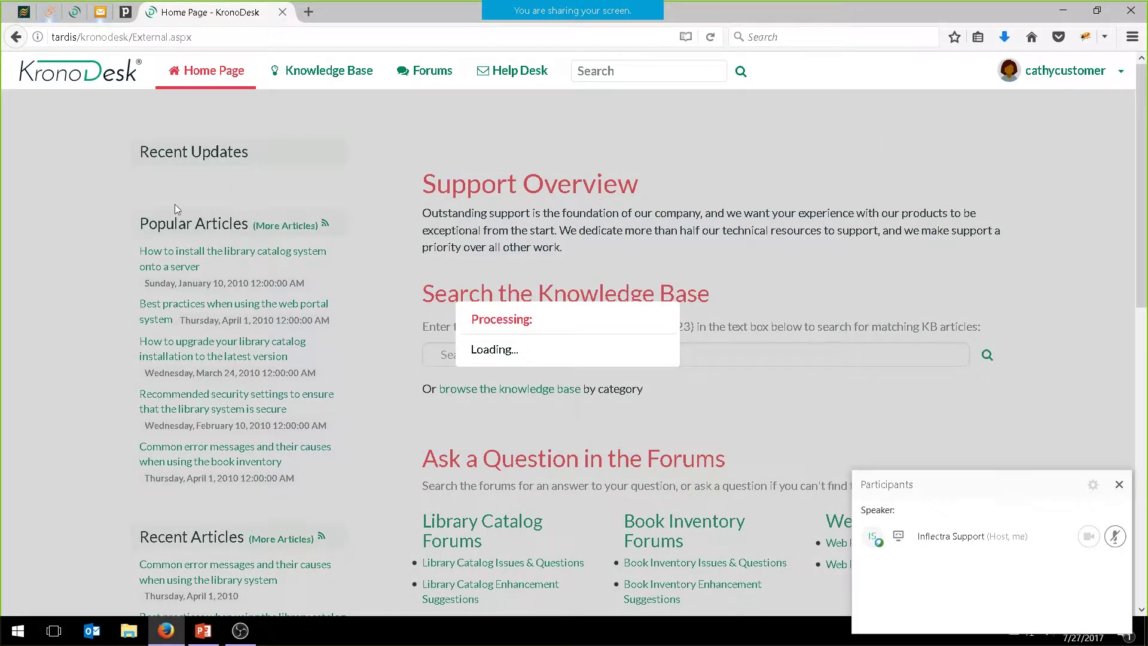
pyautogui.scroll(-10, 175, 206)
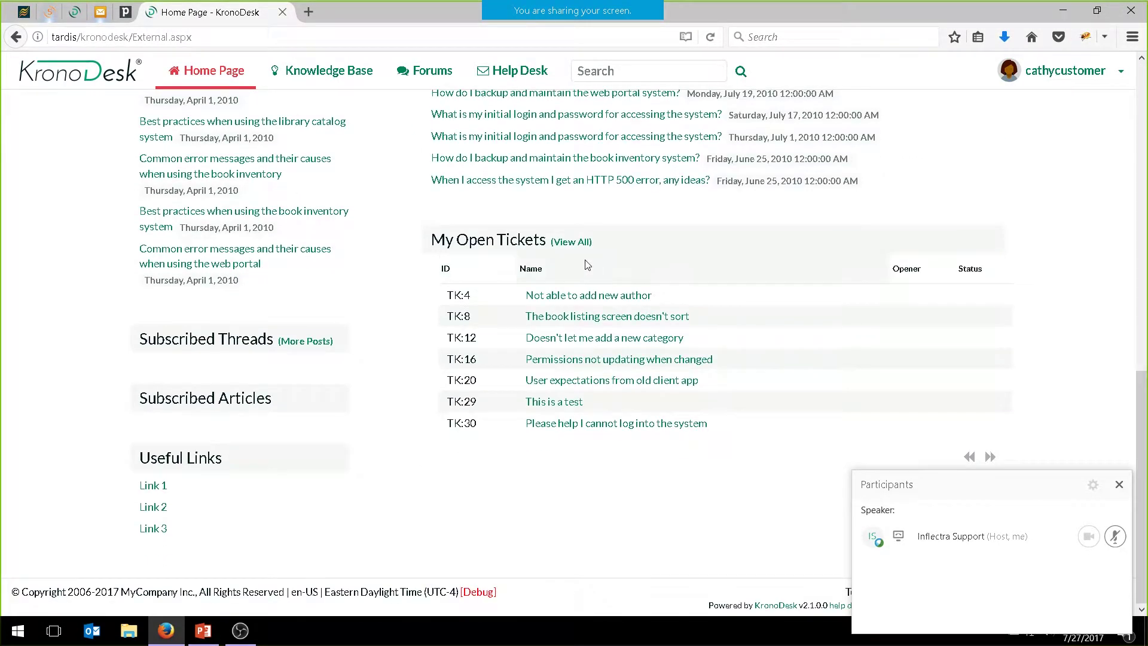
# Open ticket TK30 and return it to support
pyautogui.click(594, 424)
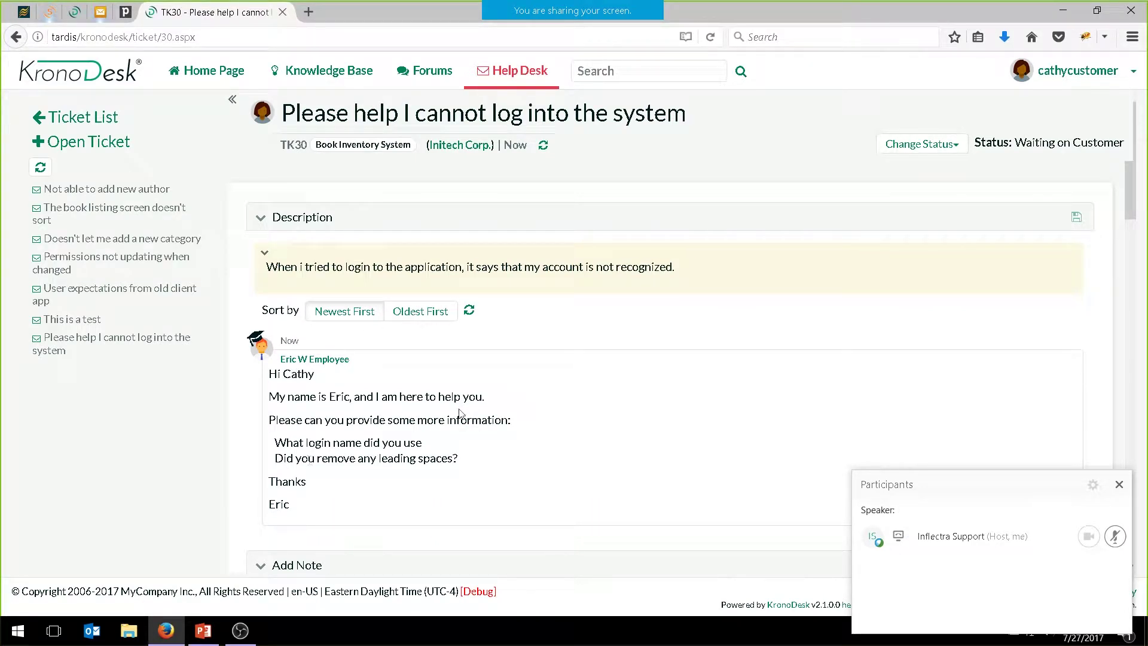
pyautogui.click(920, 143)
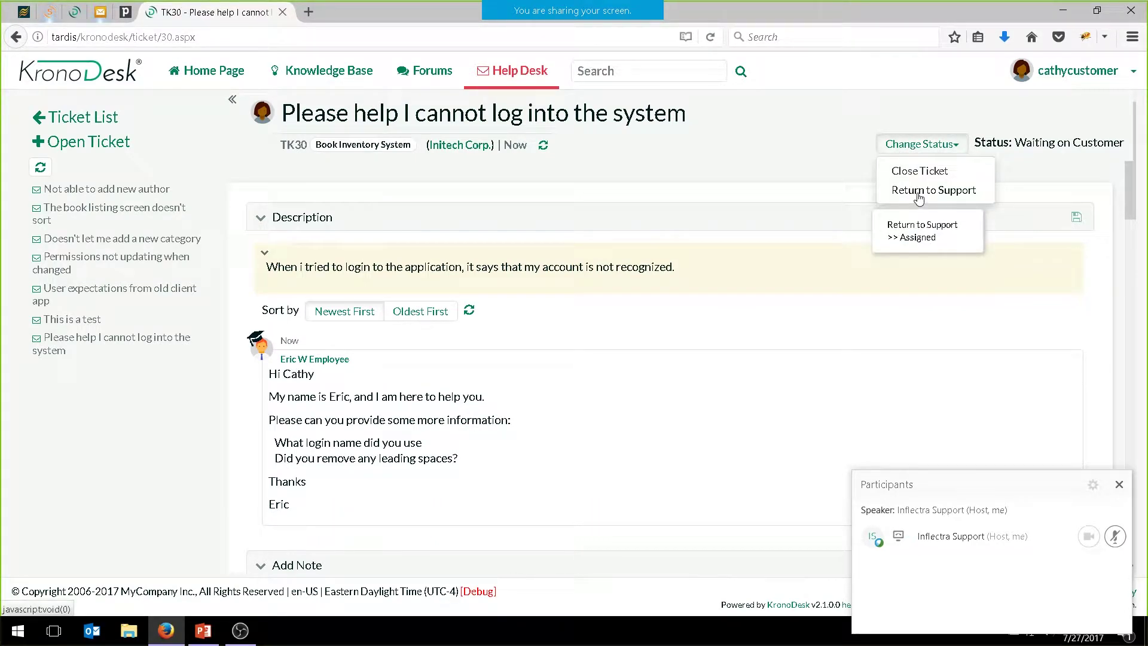
pyautogui.click(919, 190)
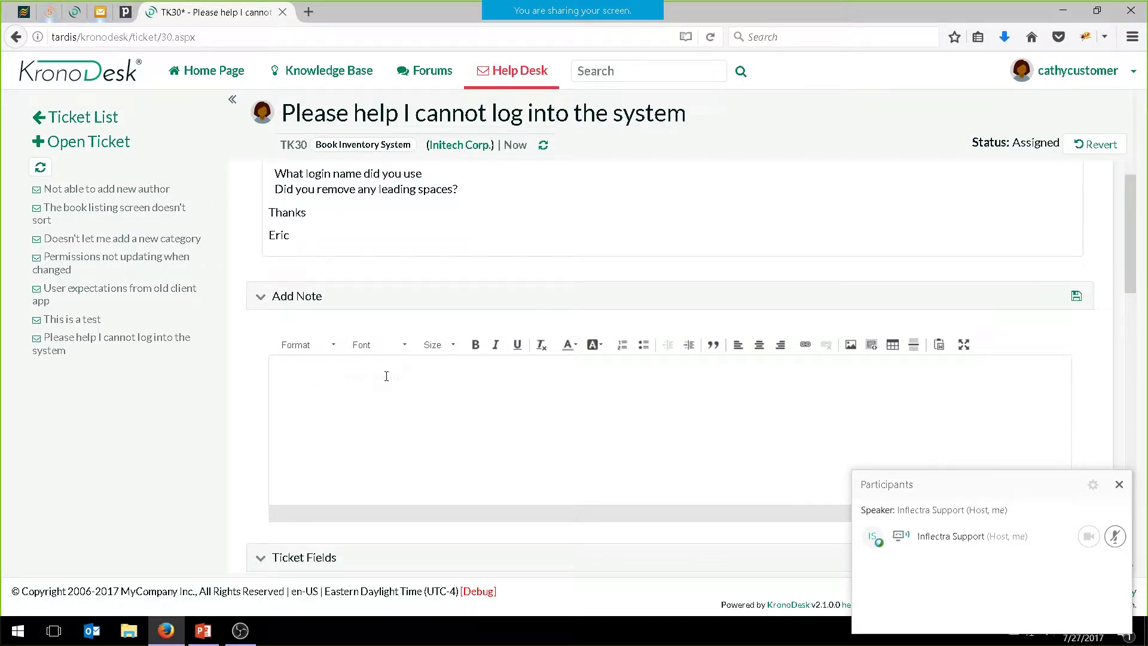
# Post the customer's reply thanking support, giving the login used and confirming spaces were checked
pyautogui.click(386, 375)
pyautogui.write('Hi Eric')
pyautogui.press('Return')
pyautogui.write('Thanks for the help. ')
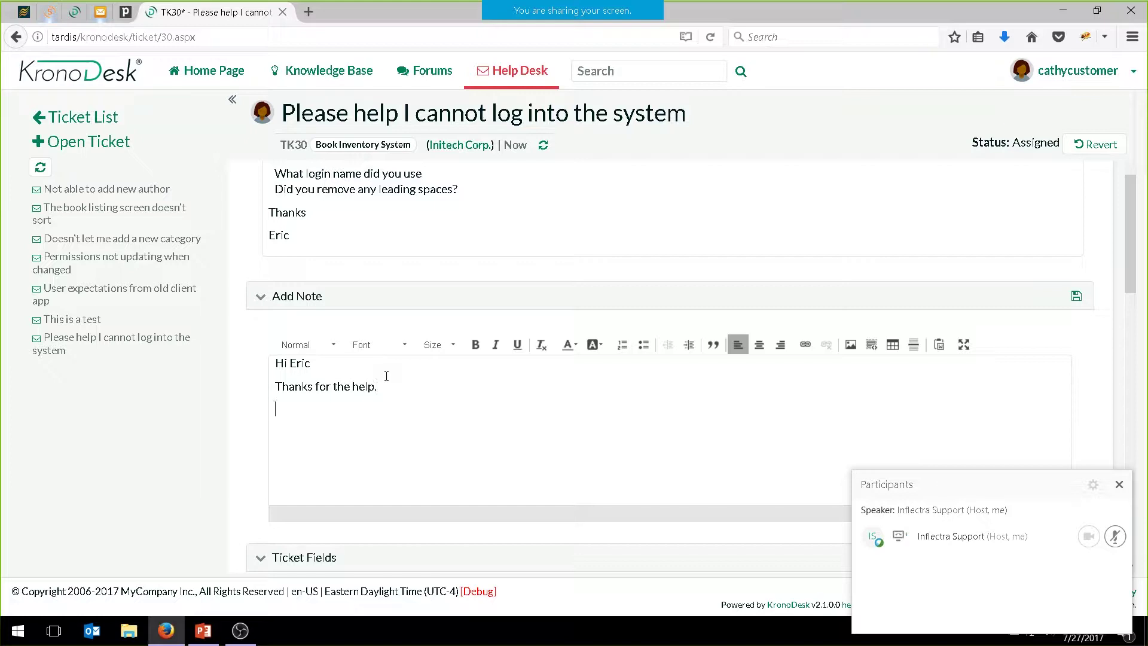
pyautogui.write('I used the loigin')
pyautogui.press('BackSpace')
pyautogui.press('BackSpace')
pyautogui.press('BackSpace')
pyautogui.press('BackSpace')
pyautogui.write('gin c')
pyautogui.write('athy123')
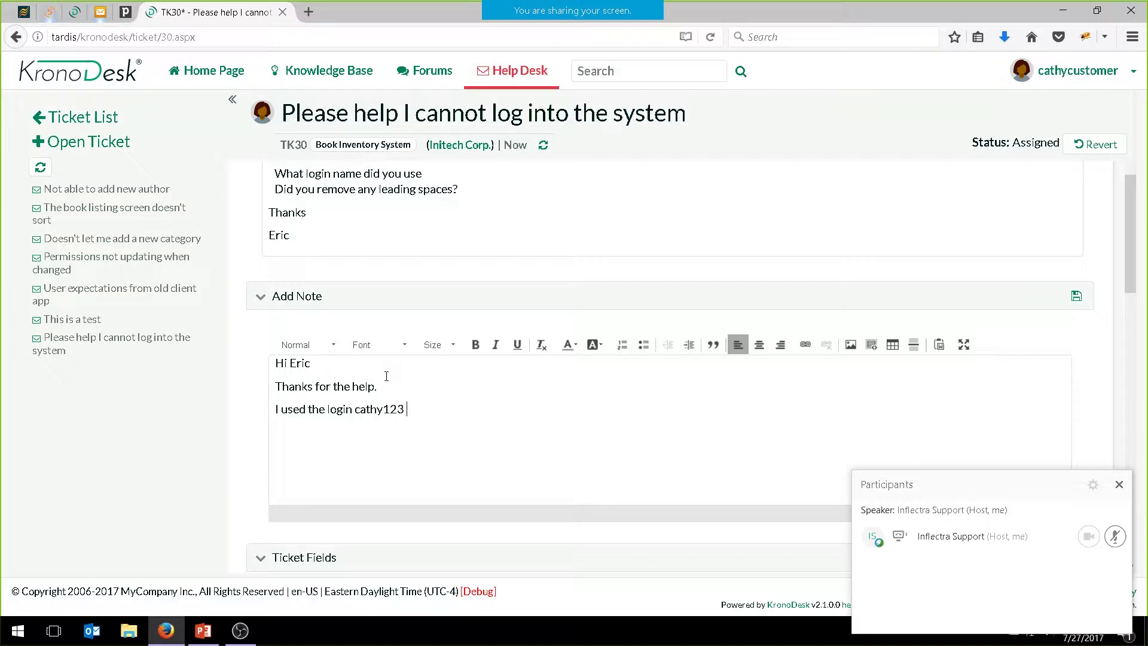
pyautogui.write(' and I did check for spaces ')
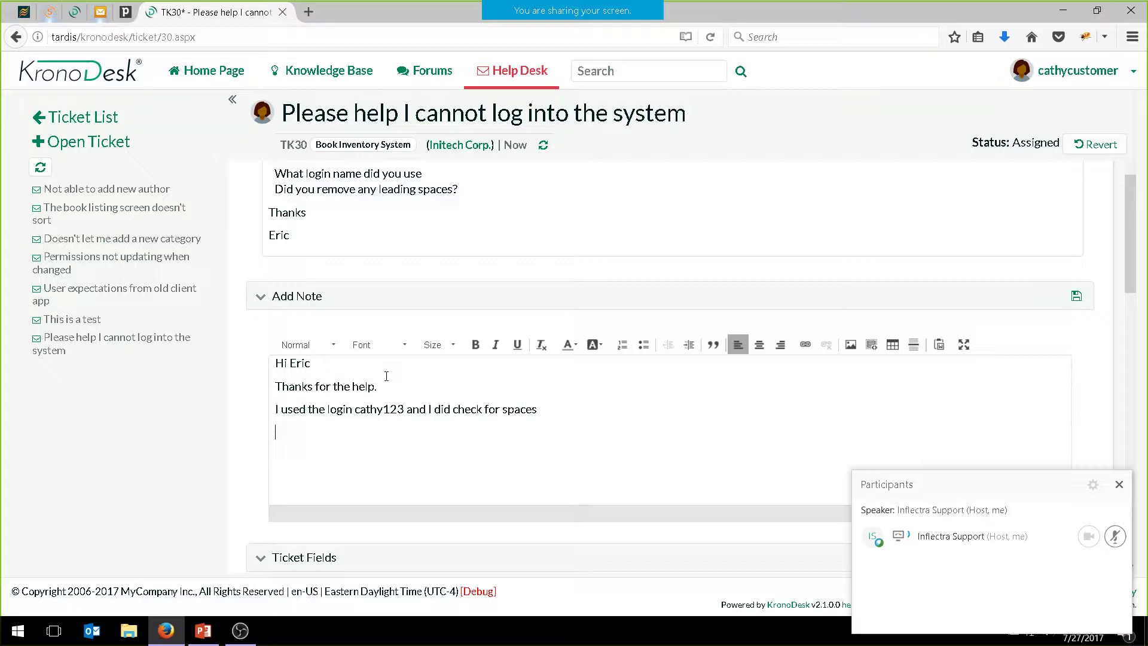
pyautogui.write('Thanks C')
pyautogui.write('athy.')
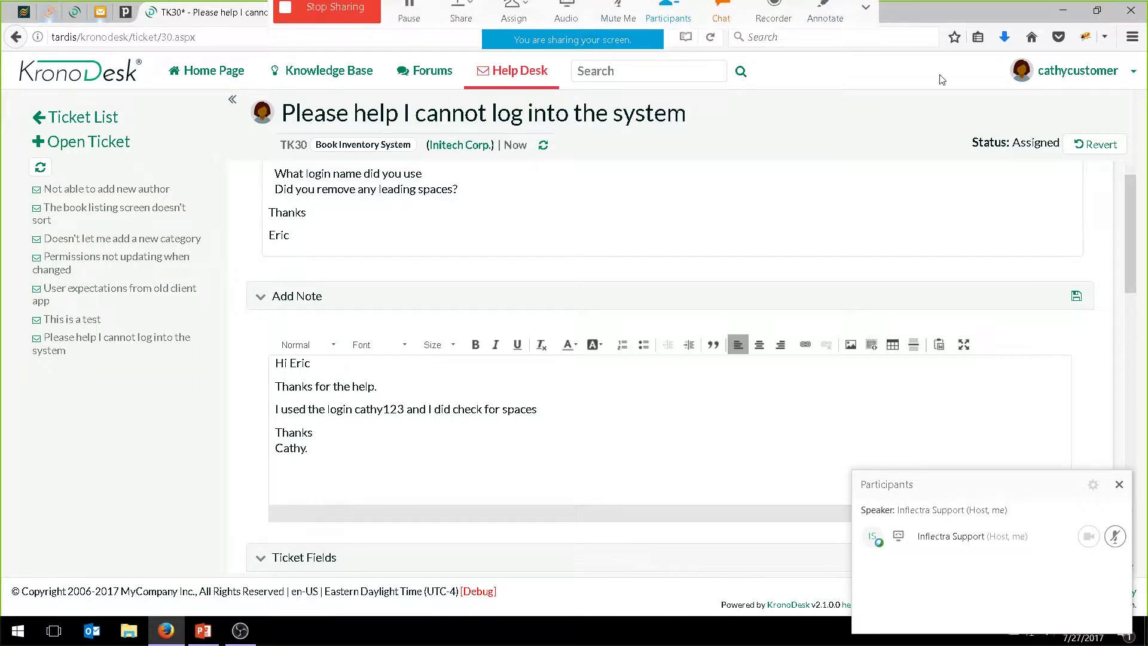
pyautogui.click(1076, 297)
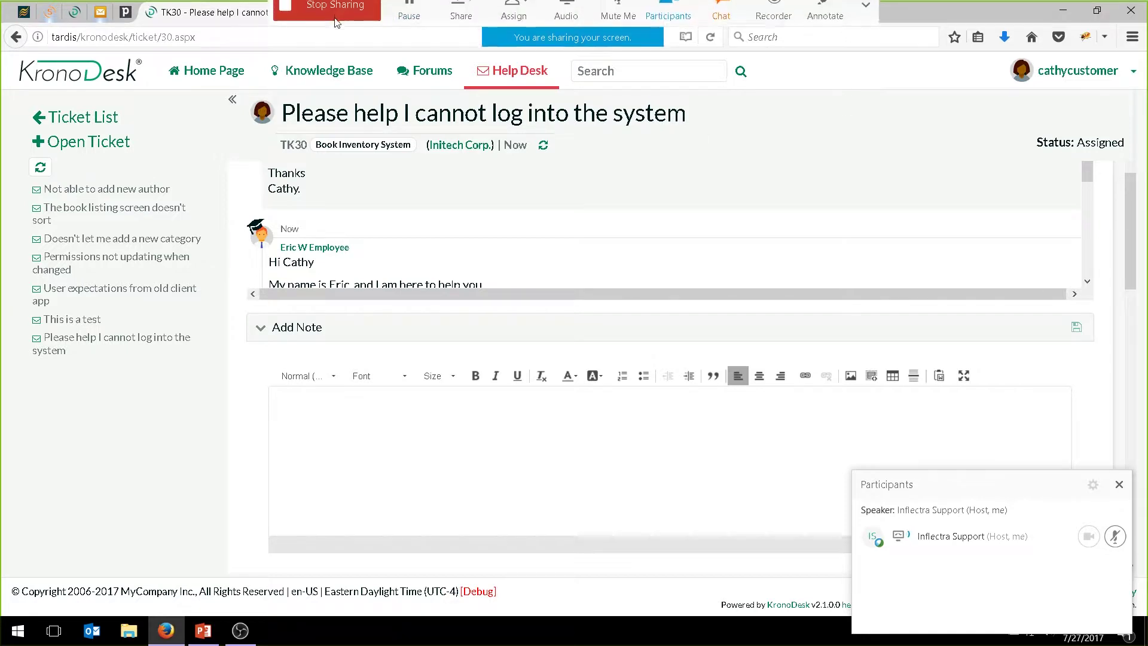
# Sign out of the customer account
pyautogui.click(1134, 73)
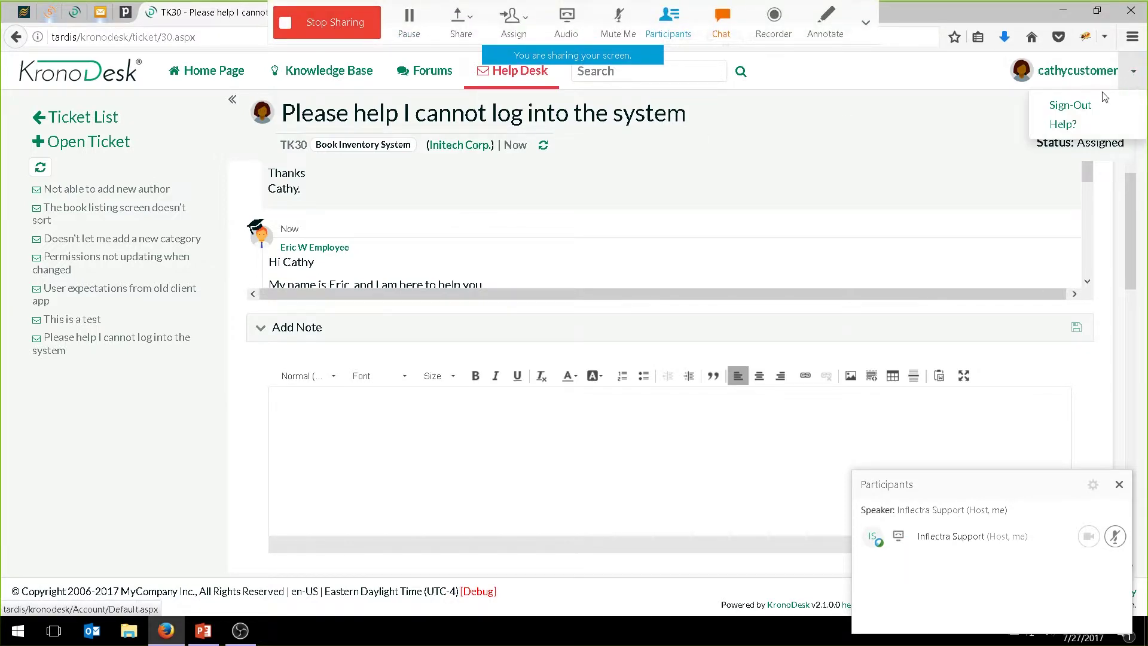
pyautogui.click(1070, 105)
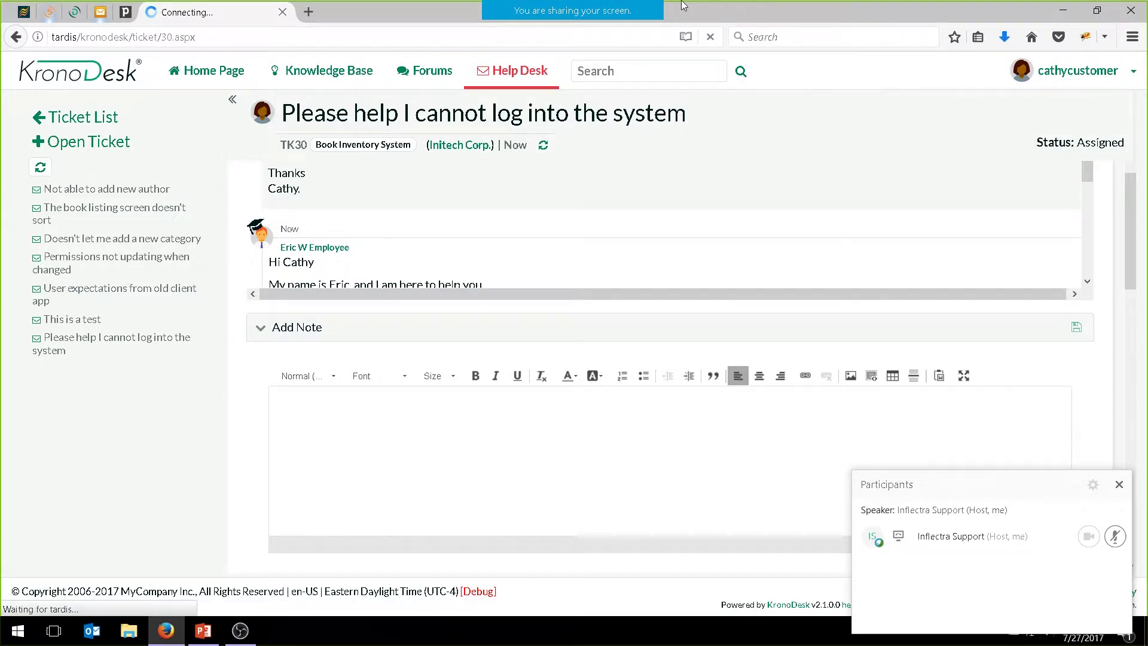
pyautogui.click(722, 21)
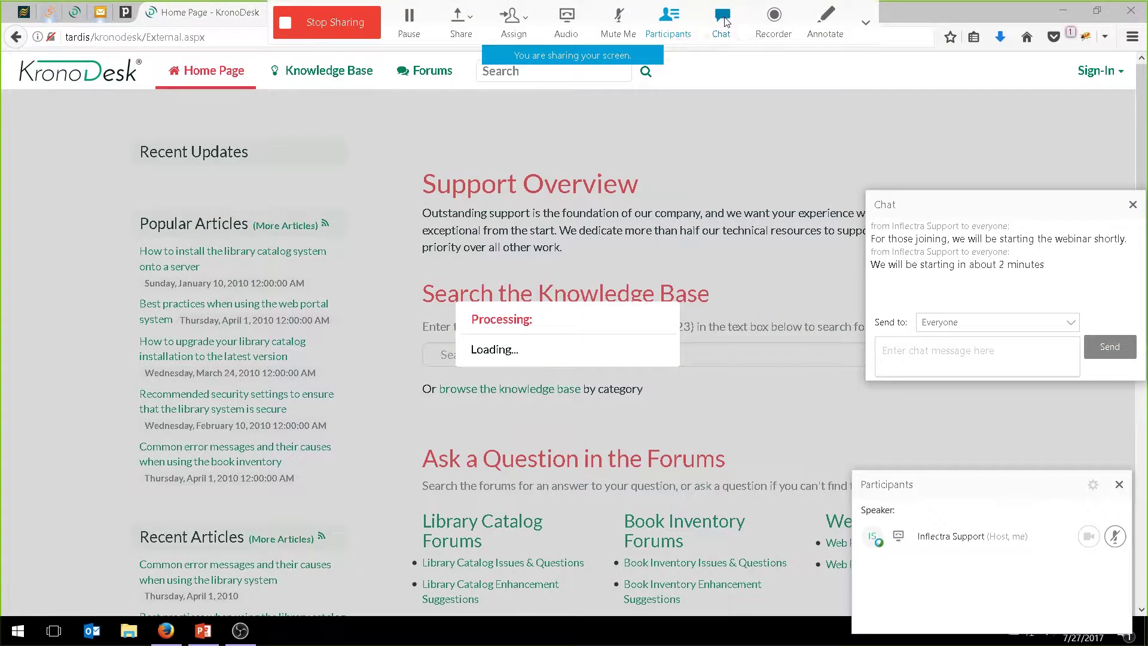
pyautogui.click(722, 20)
# Sign in with the support employee's credentials and go to the employee Home Page
pyautogui.click(1099, 72)
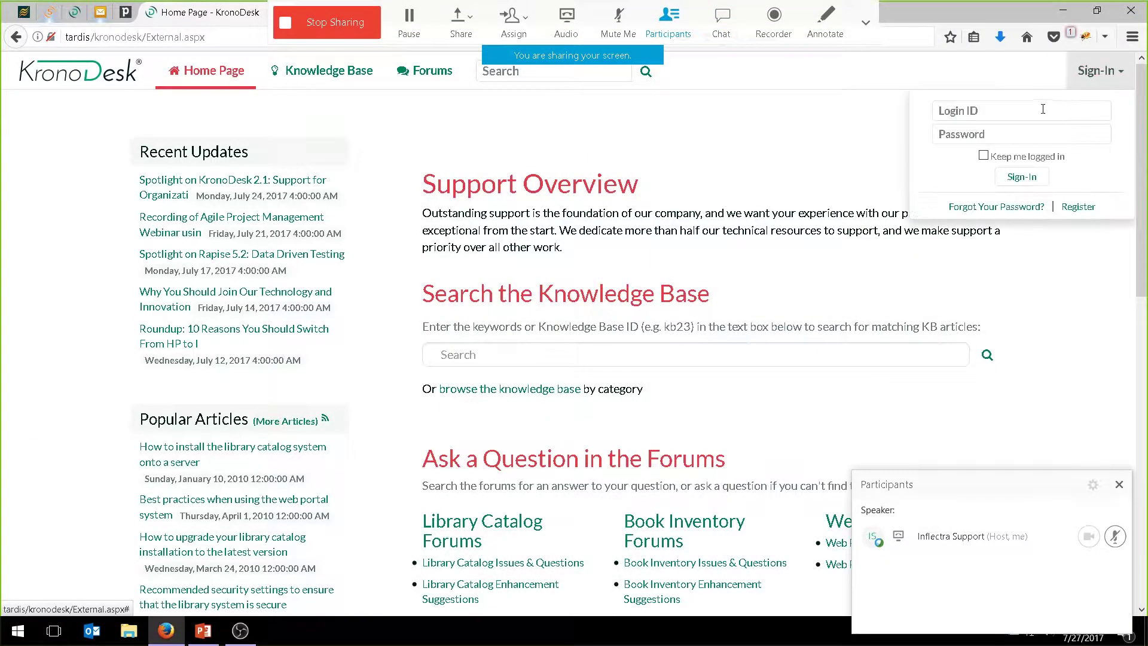
pyautogui.click(1016, 112)
pyautogui.write('ericemployee')
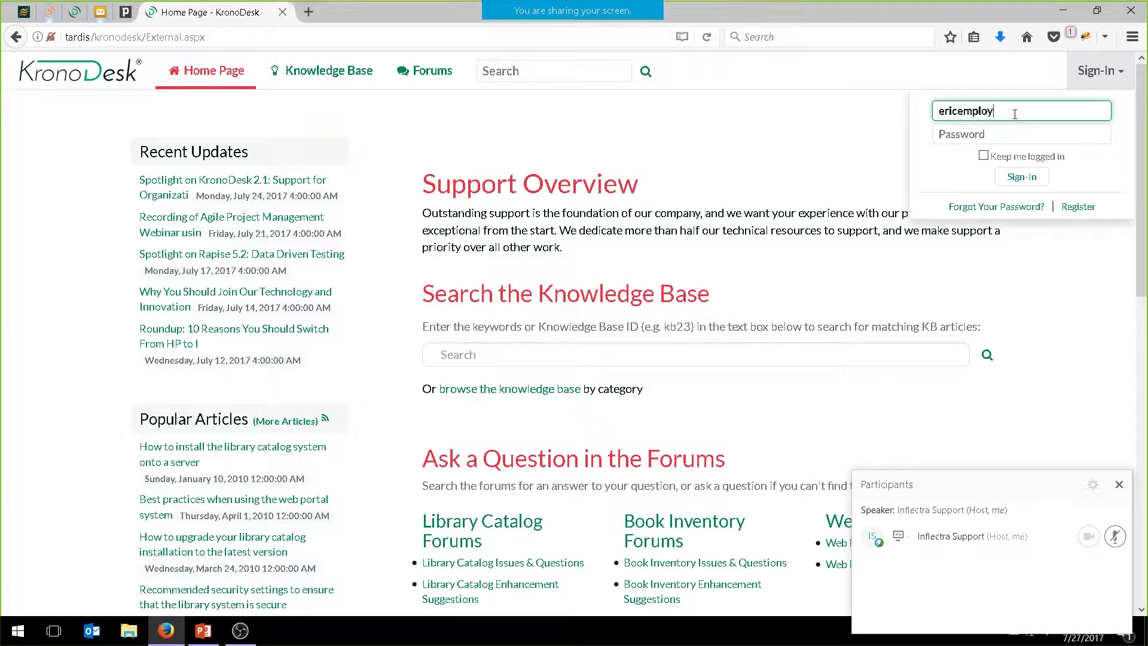
pyautogui.press('Tab')
pyautogui.write('pa')
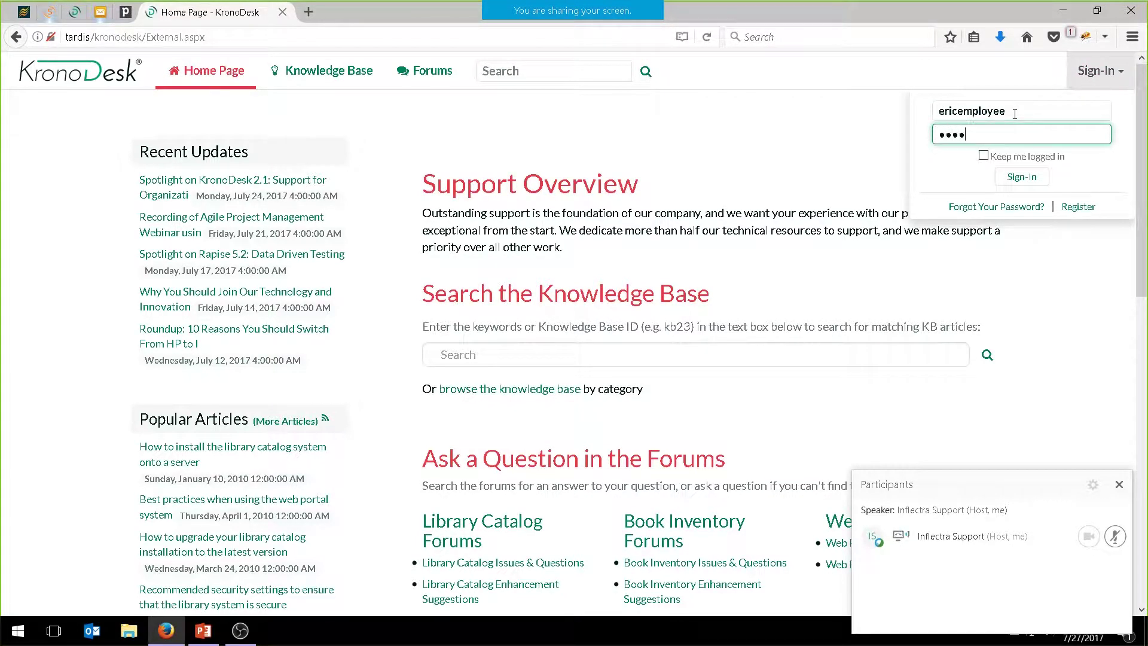
pyautogui.write('••••••••••')
pyautogui.click(1015, 175)
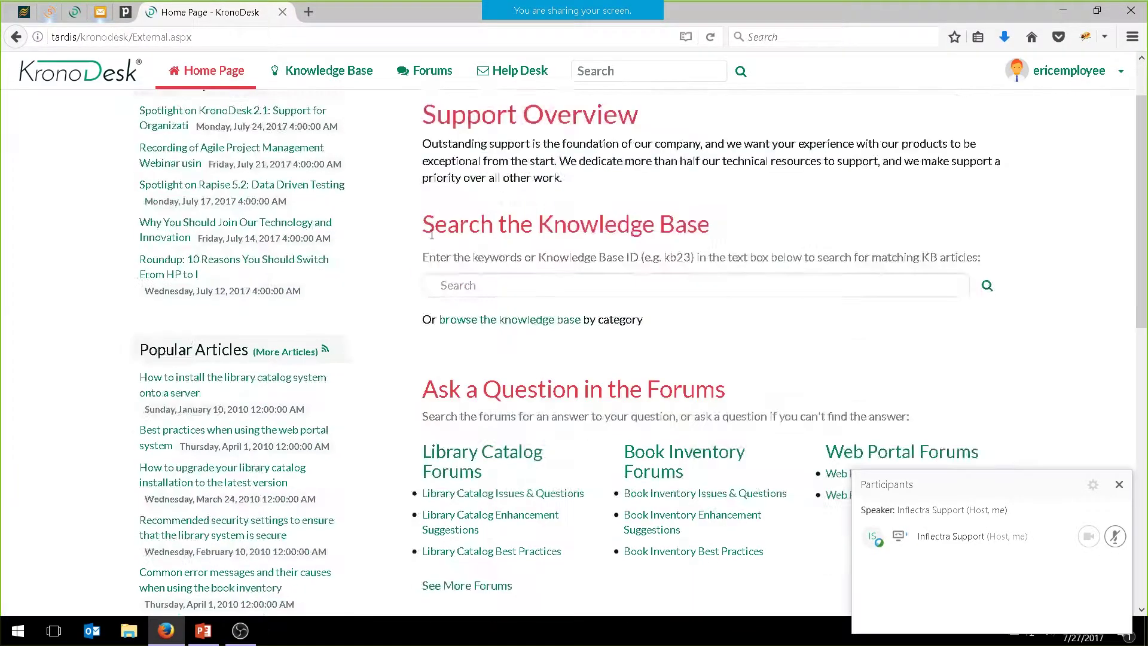
pyautogui.scroll(-5, 515, 278)
pyautogui.scroll(5, 514, 279)
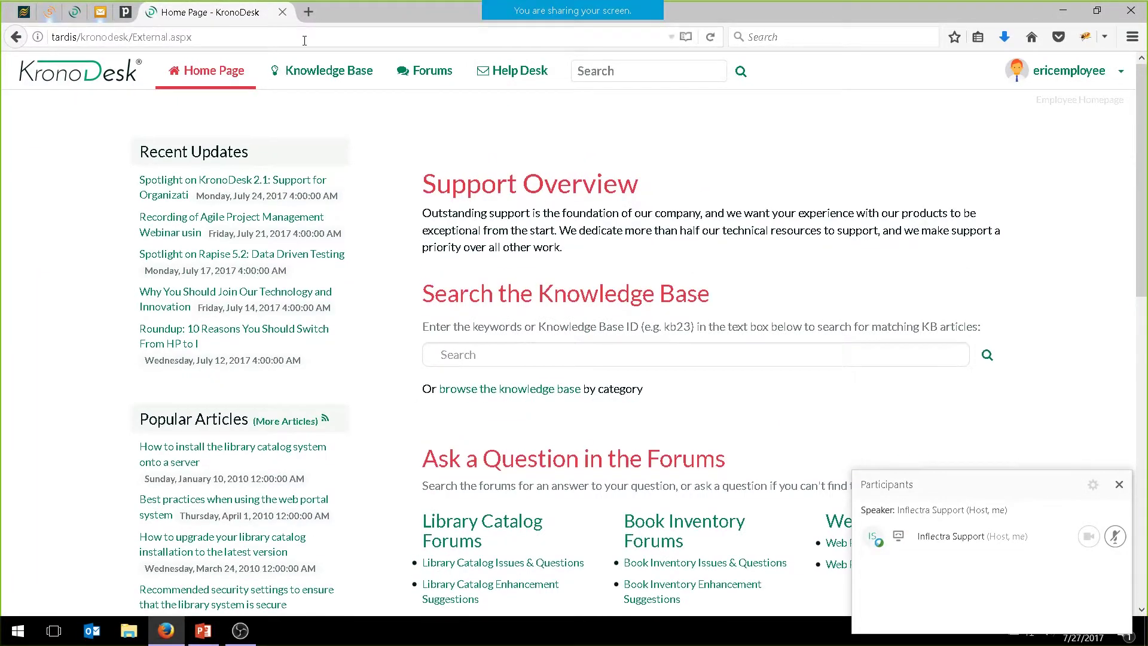
pyautogui.click(209, 76)
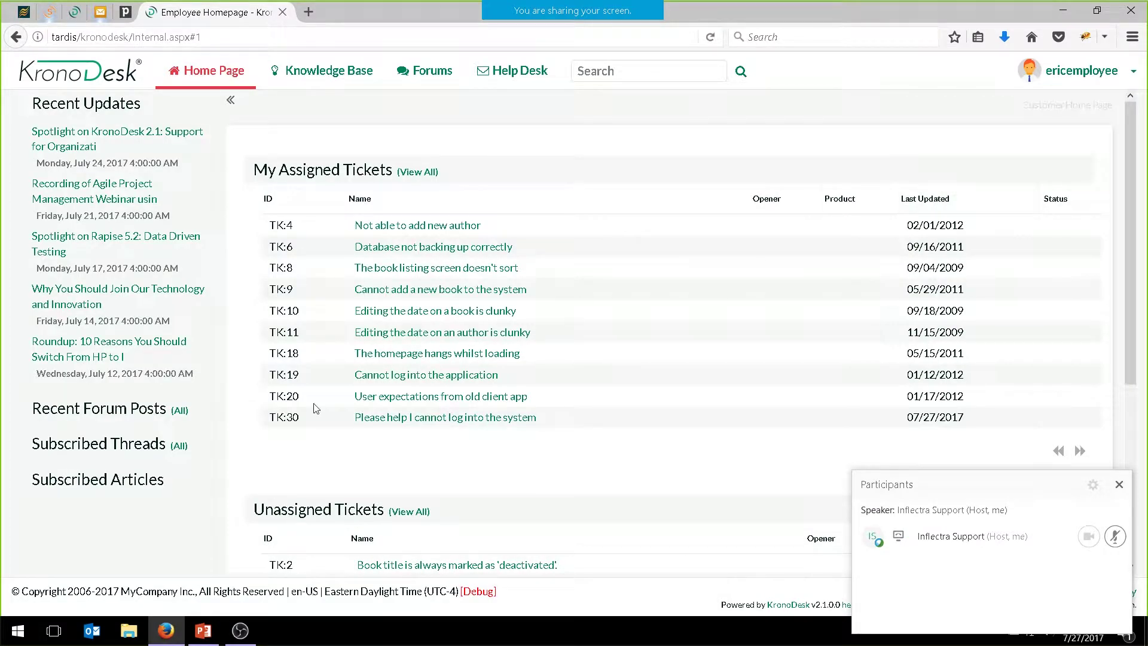
# Open TK30 and begin an Internal note in the Add Note editor
pyautogui.moveTo(519, 421)
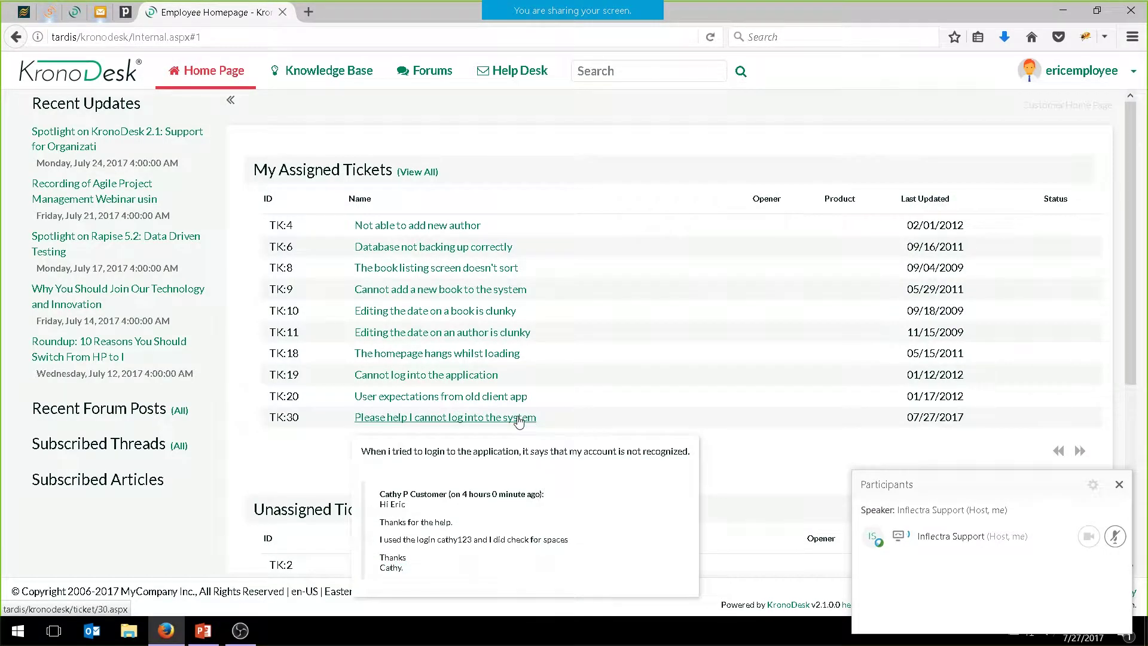
pyautogui.click(518, 418)
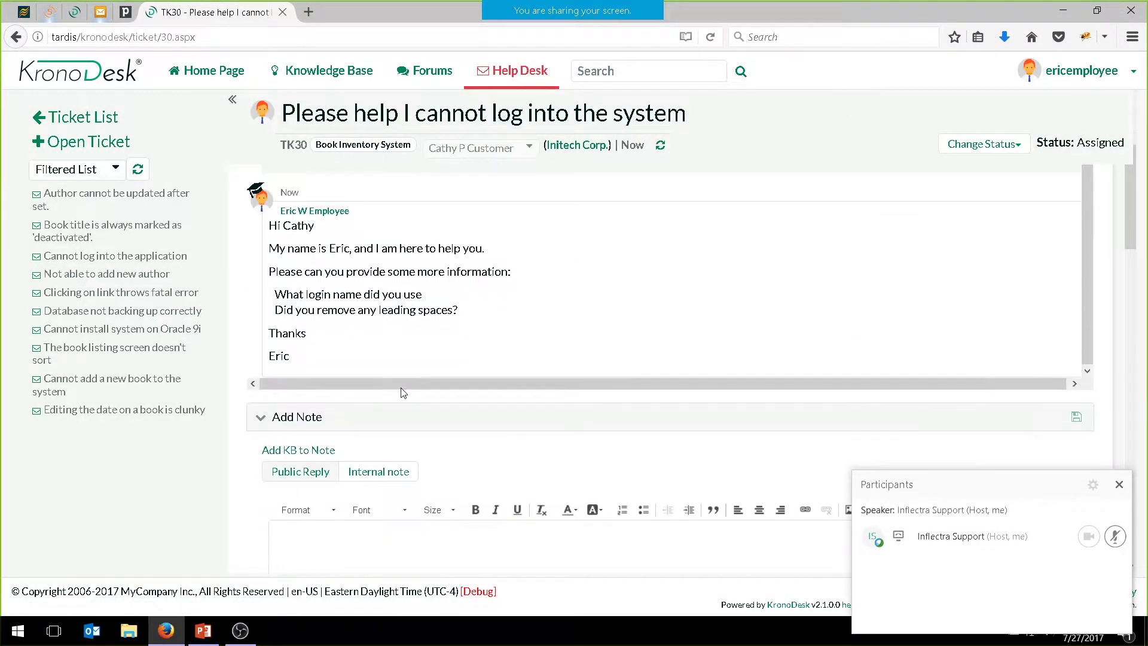
pyautogui.scroll(-5, 397, 443)
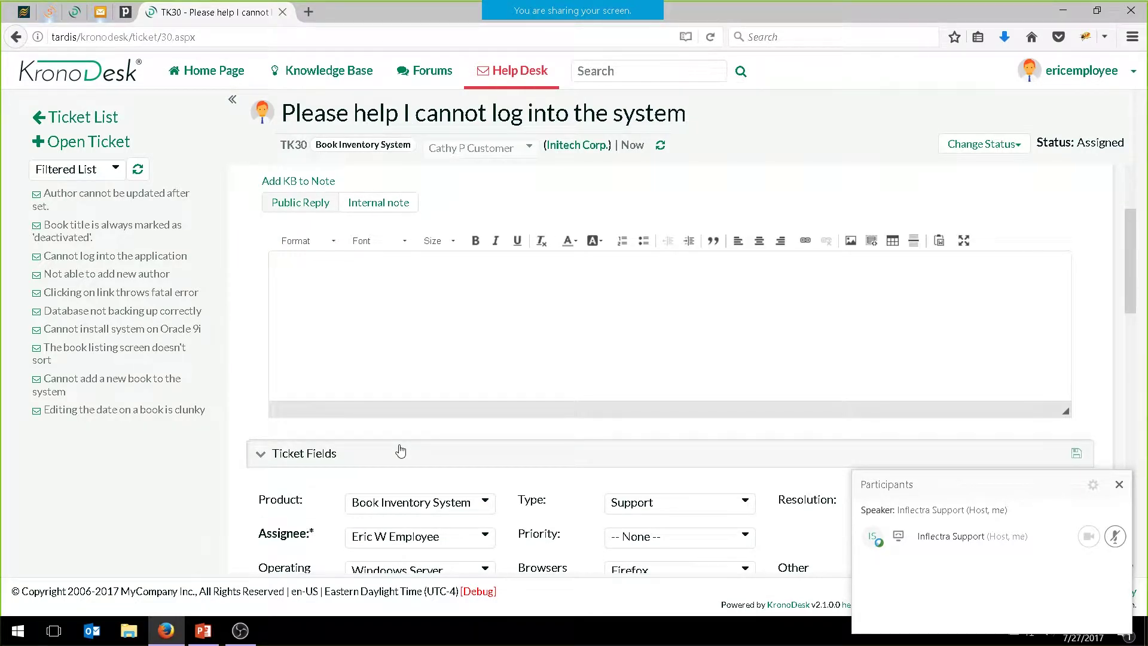
pyautogui.click(427, 335)
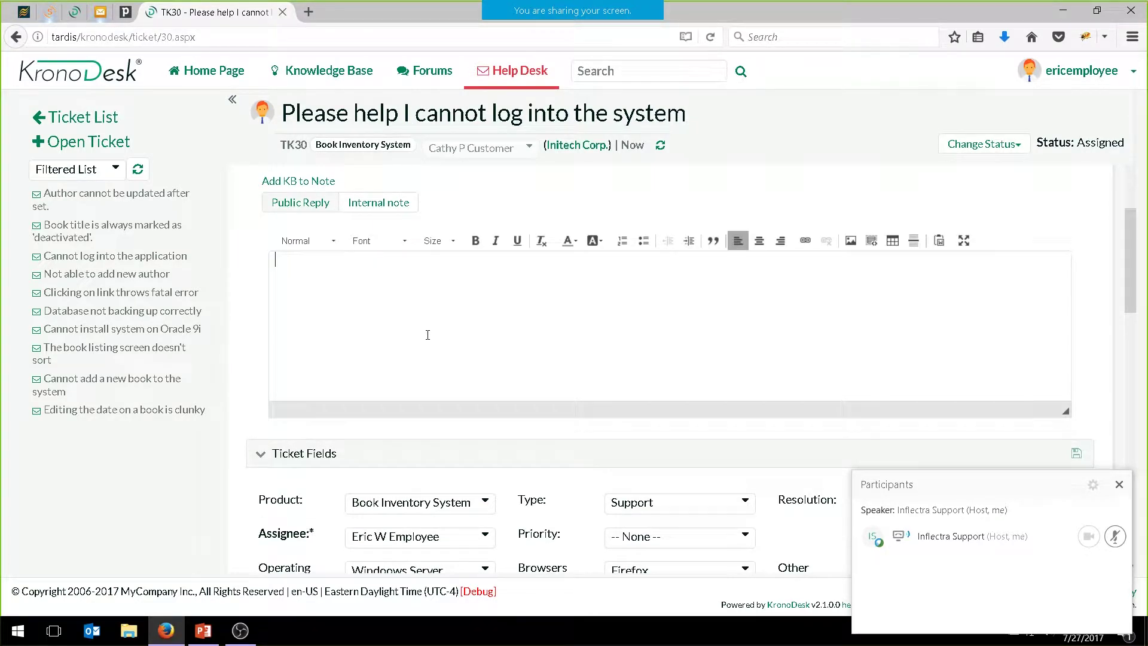
pyautogui.click(392, 204)
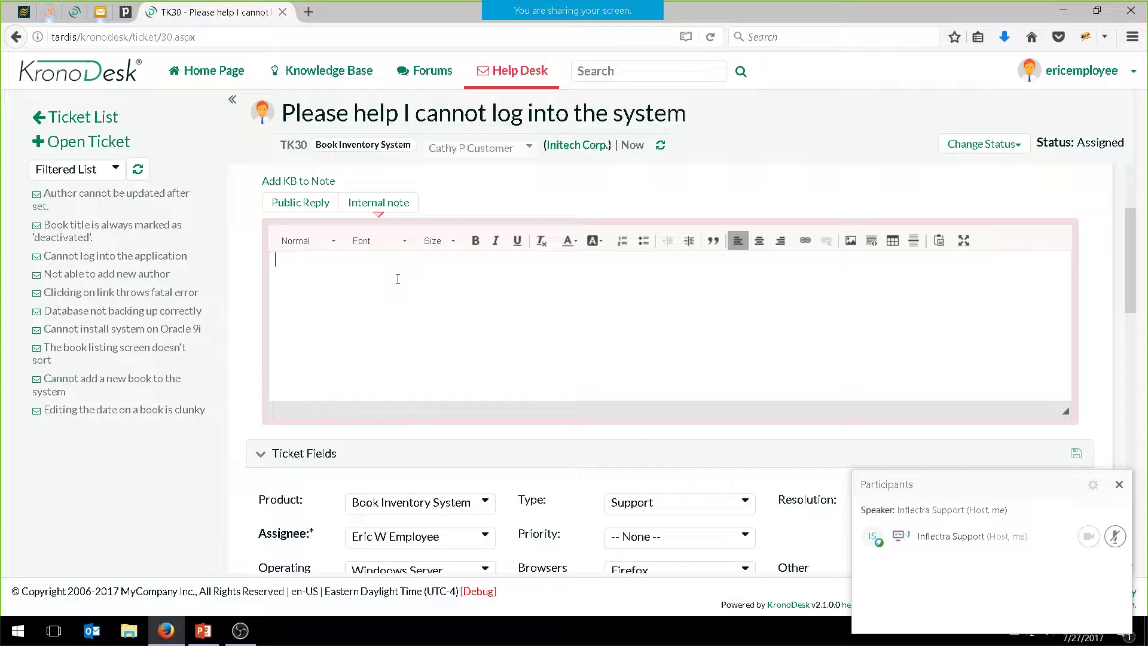
# Set TK30's Assignee to the manager
pyautogui.scroll(-3, 423, 270)
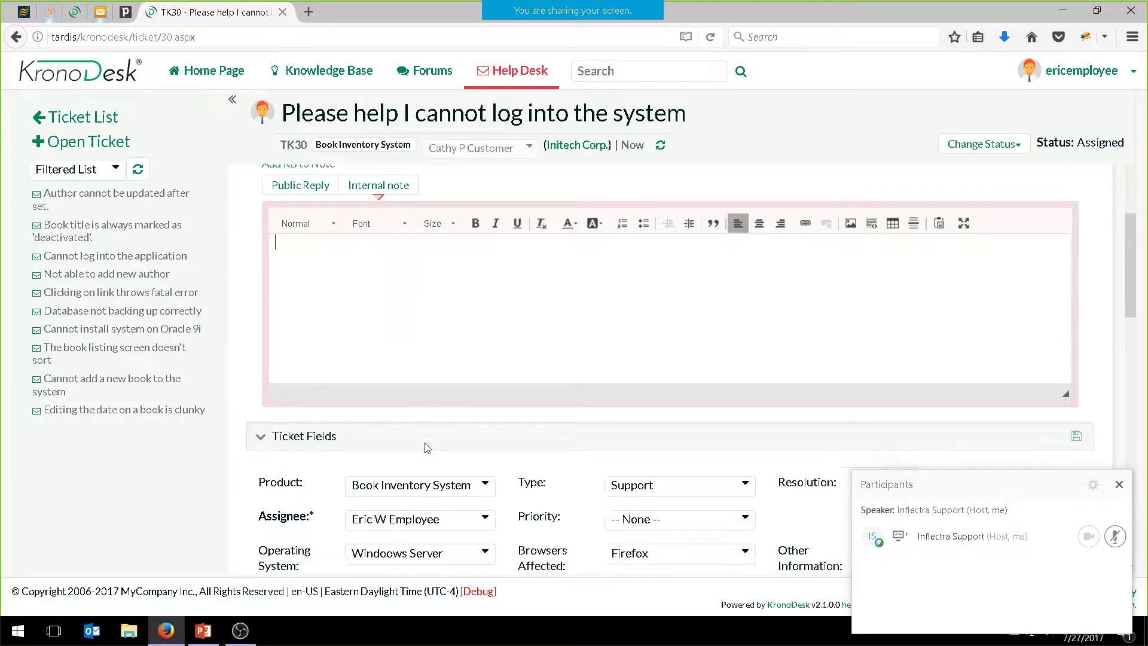
pyautogui.click(469, 358)
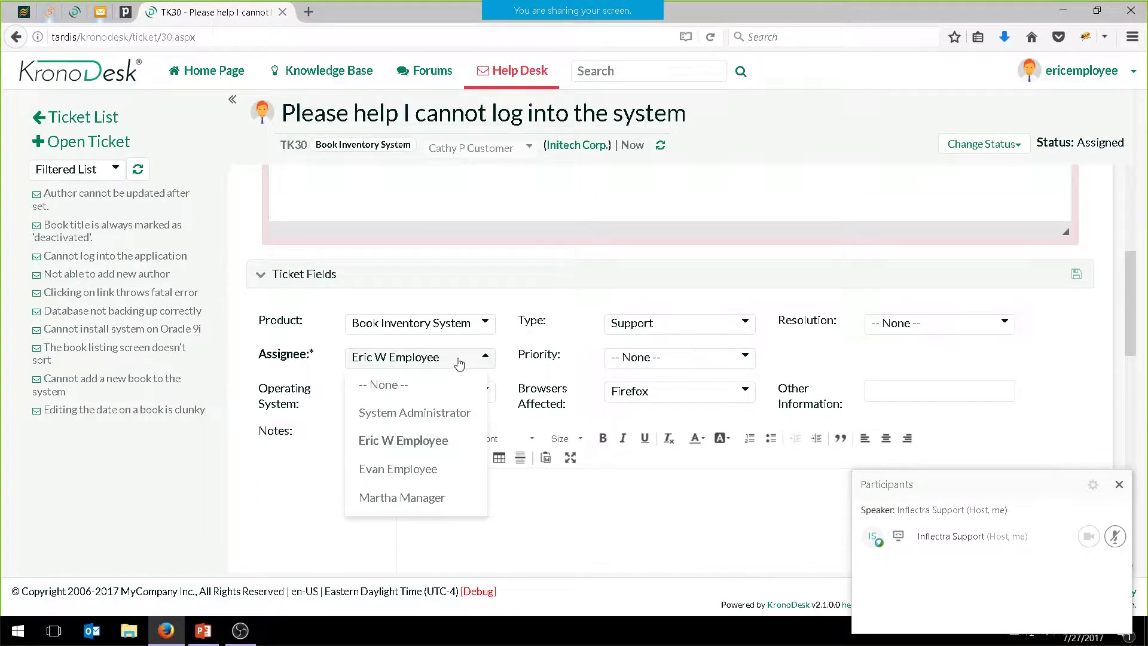
pyautogui.click(416, 498)
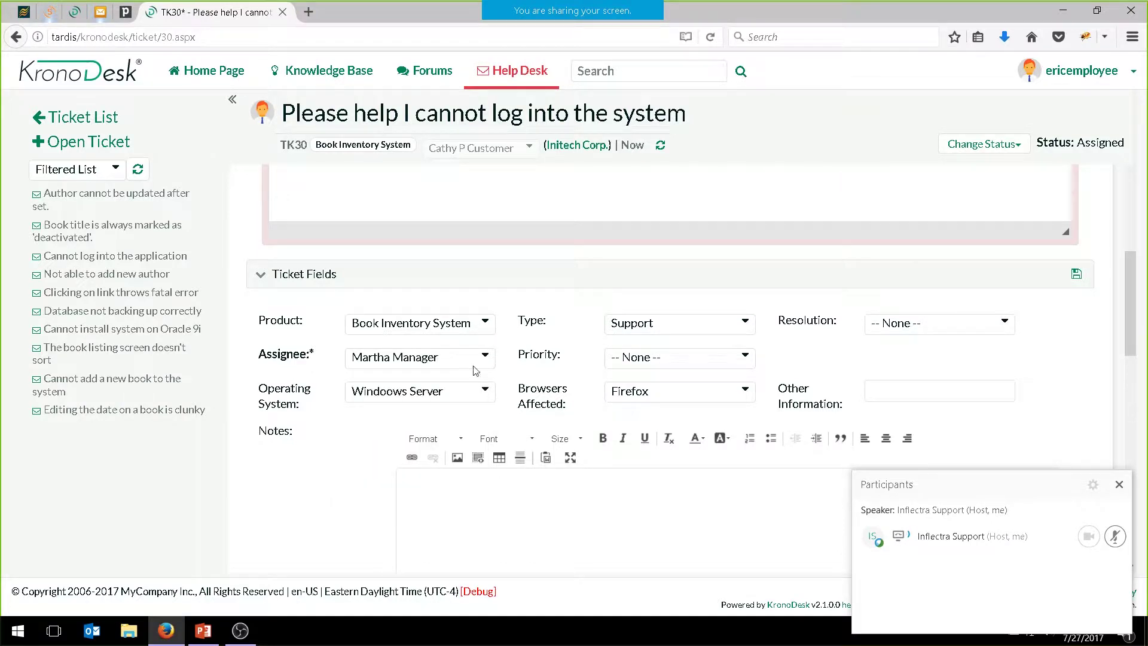
pyautogui.scroll(5, 451, 347)
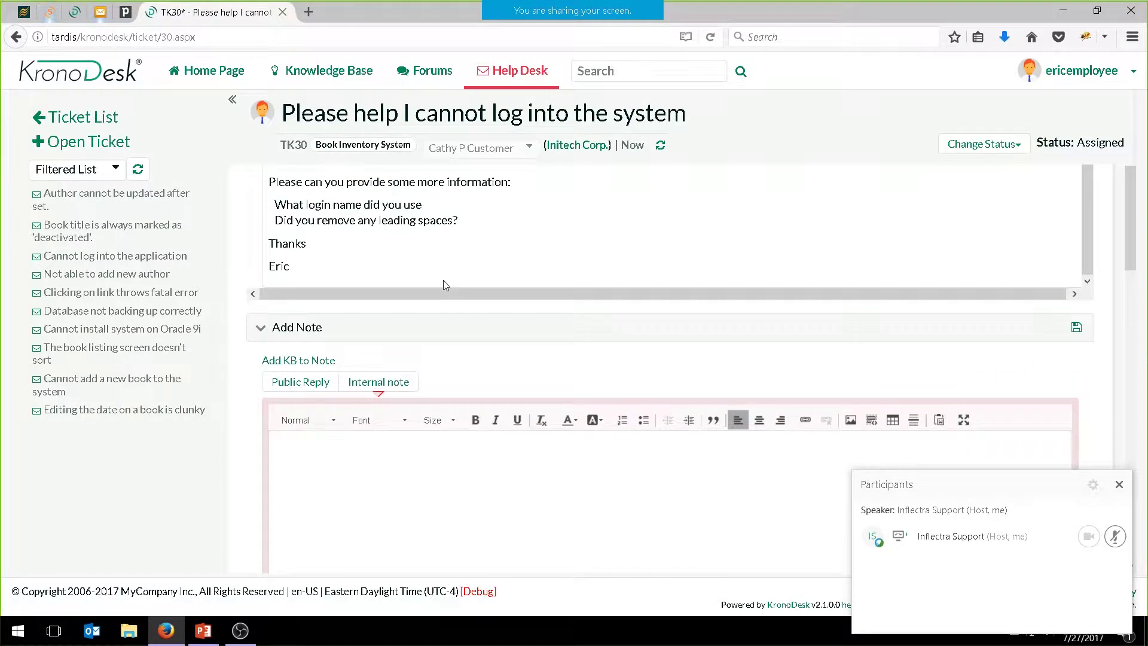
# Draft an internal note: basic questions asked, correct login used, account possibly locked out
pyautogui.write('Martha, I asked the basic')
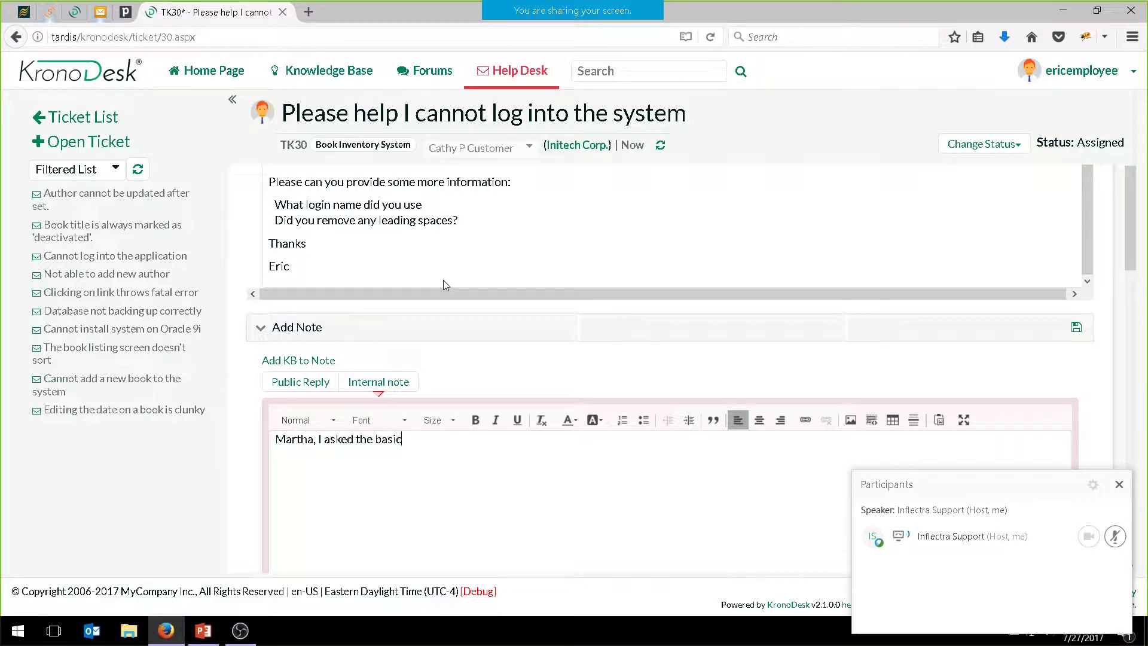
pyautogui.write(' questions,')
pyautogui.press('Return')
pyautogui.write('She seems to be usin')
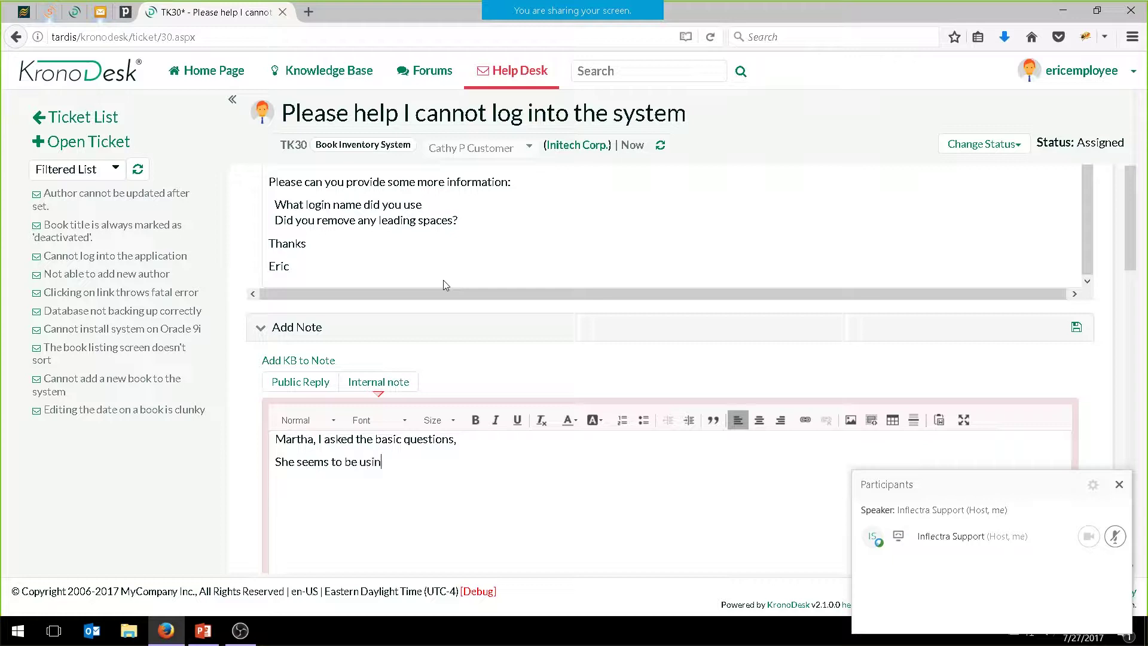
pyautogui.write('g the correctlo')
pyautogui.press('BackSpace')
pyautogui.press('BackSpace')
pyautogui.write('login.')
pyautogui.press('Return')
pyautogui.write('Maybe her ac')
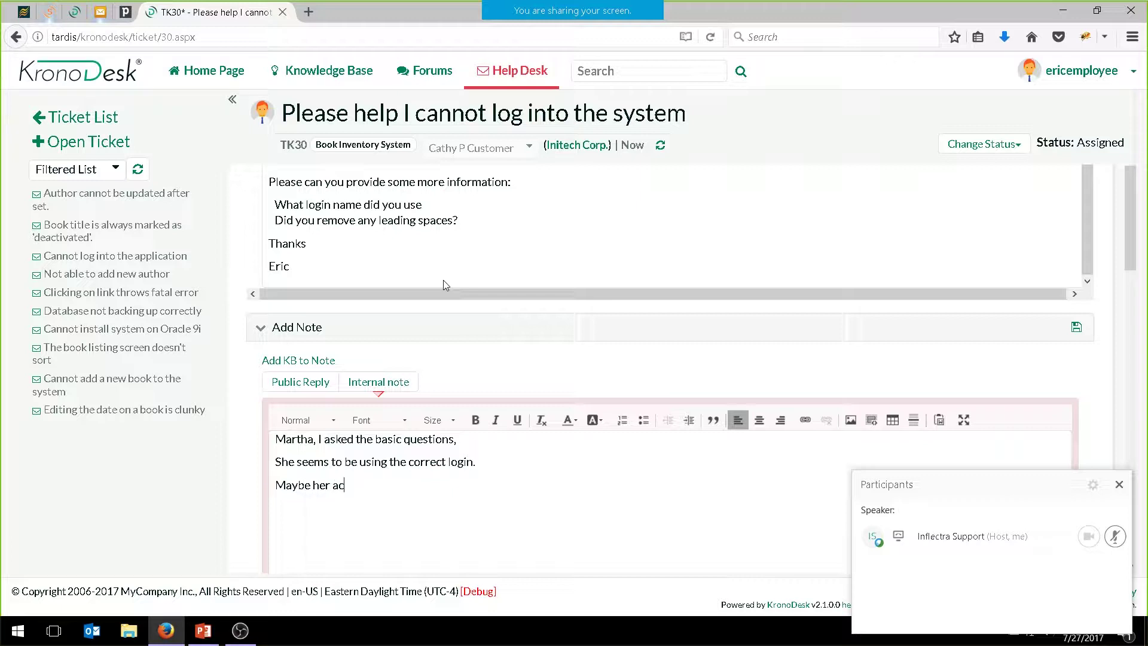
pyautogui.write('count is ;o')
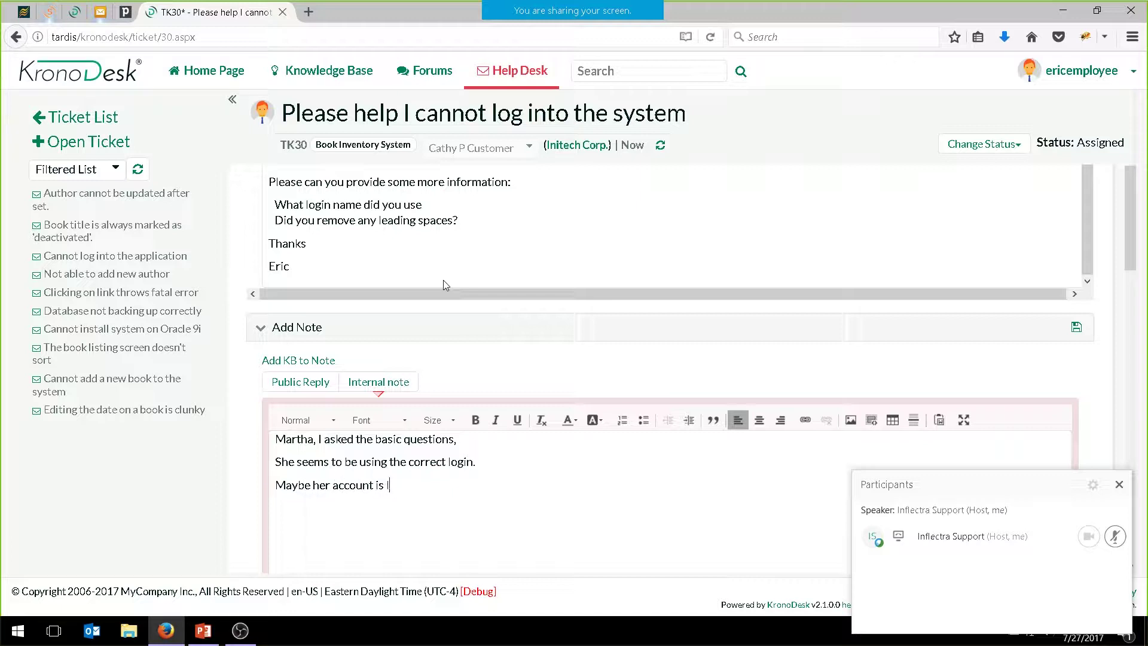
pyautogui.write('ocked ou?')
# Save the internal note and scroll the conversation to confirm it posted
pyautogui.click(1081, 327)
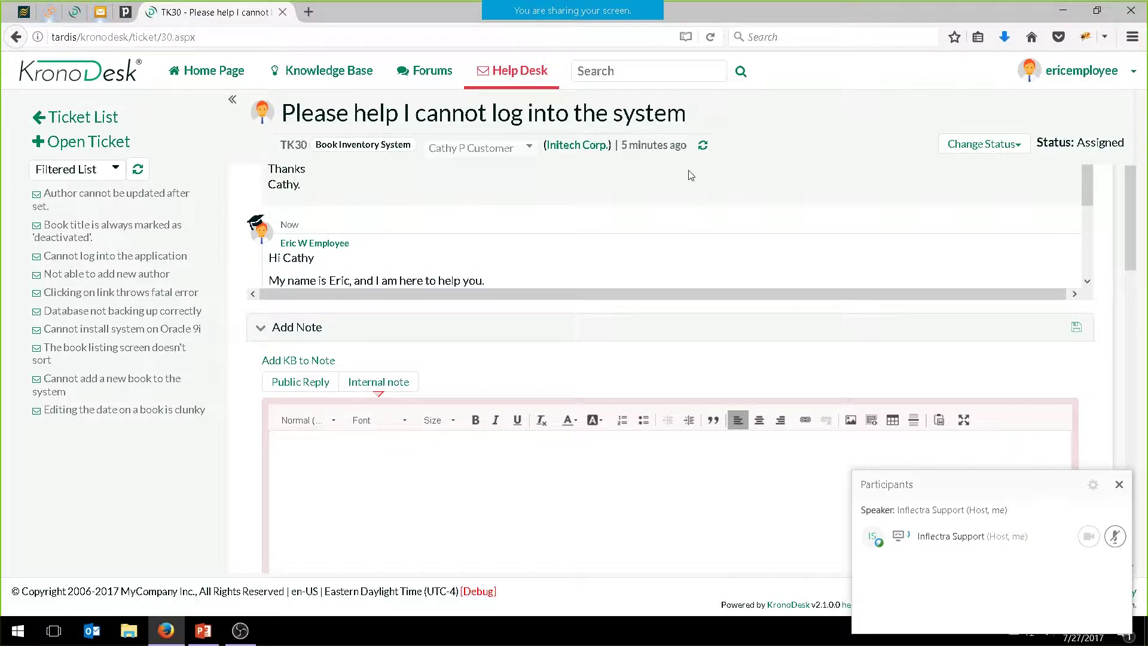
pyautogui.scroll(-3, 388, 227)
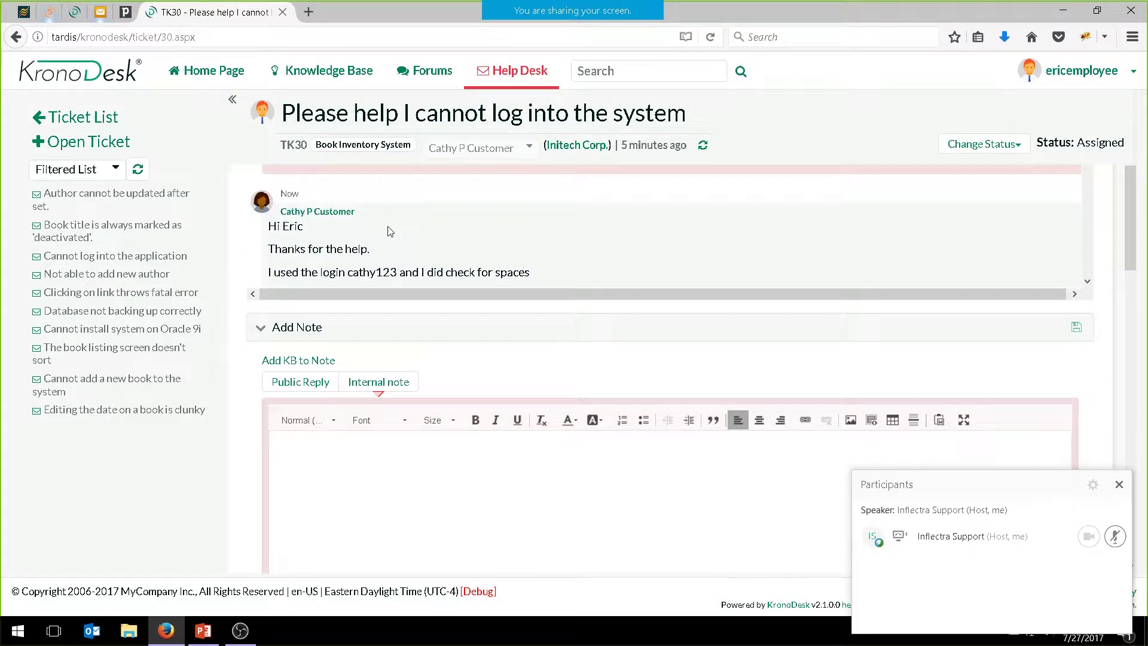
pyautogui.scroll(5, 383, 233)
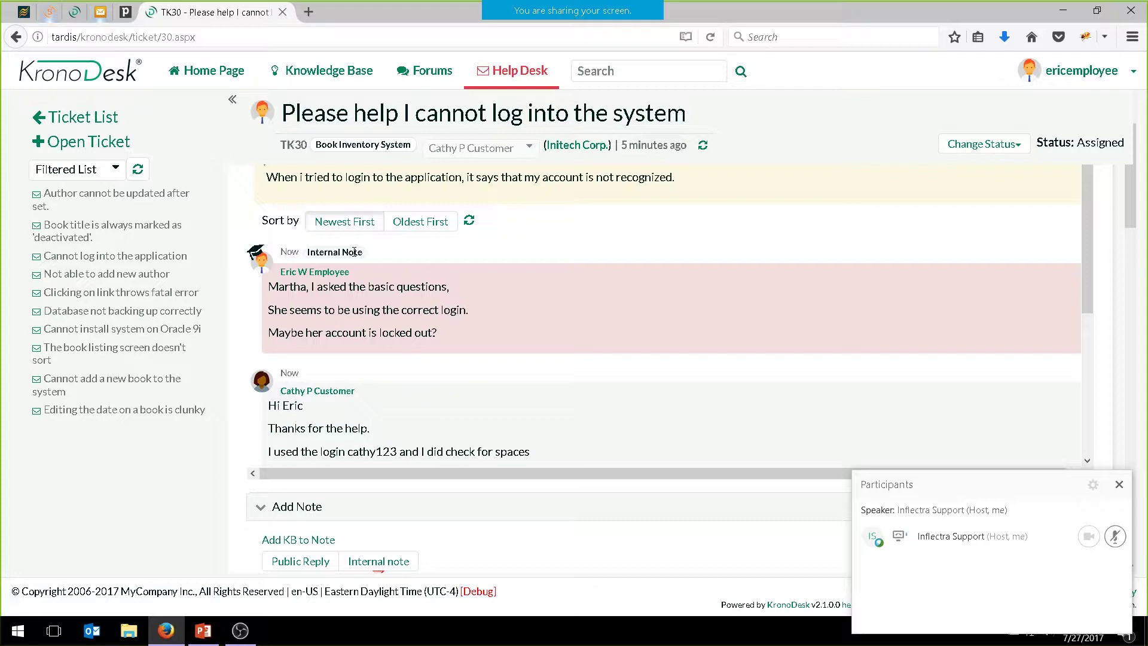
pyautogui.scroll(-8, 543, 253)
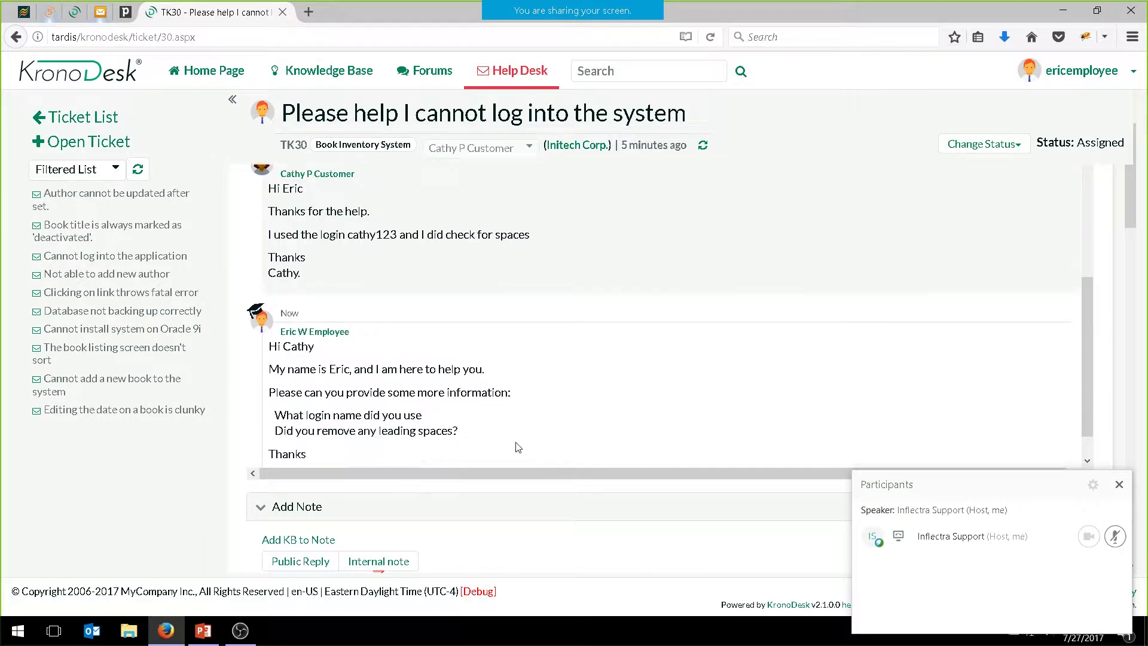
pyautogui.scroll(-3, 518, 494)
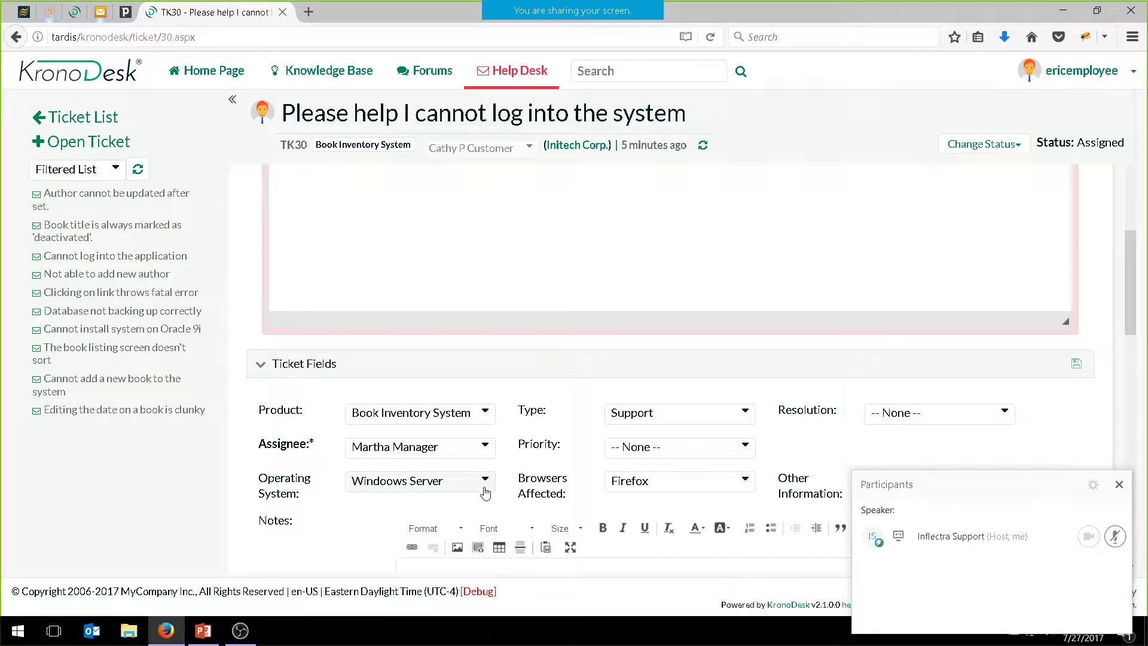
# Switch to the manager's account and open TK30 from her assigned tickets on the Home Page
pyautogui.click(1140, 72)
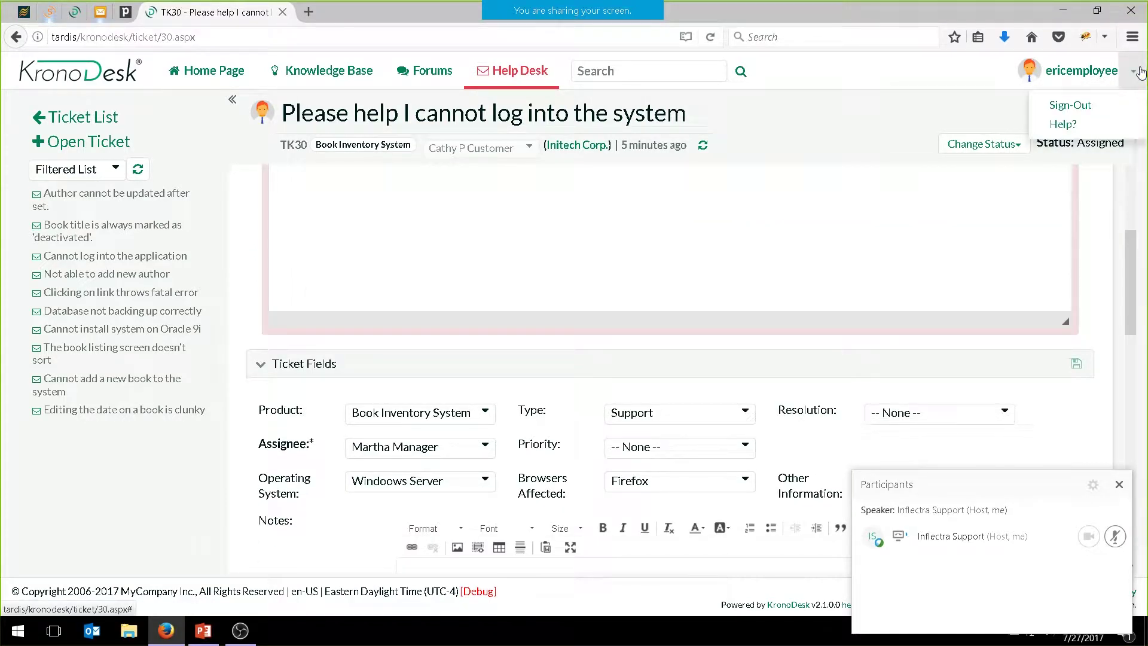
pyautogui.click(1070, 105)
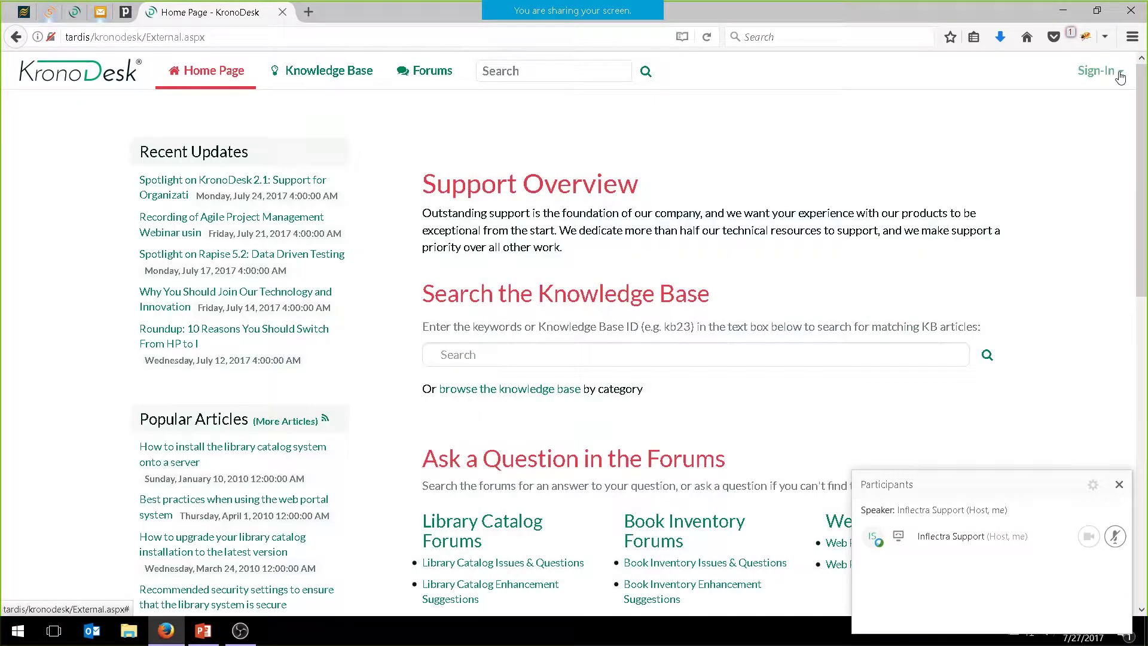
pyautogui.click(1121, 80)
pyautogui.click(977, 109)
pyautogui.write('ma')
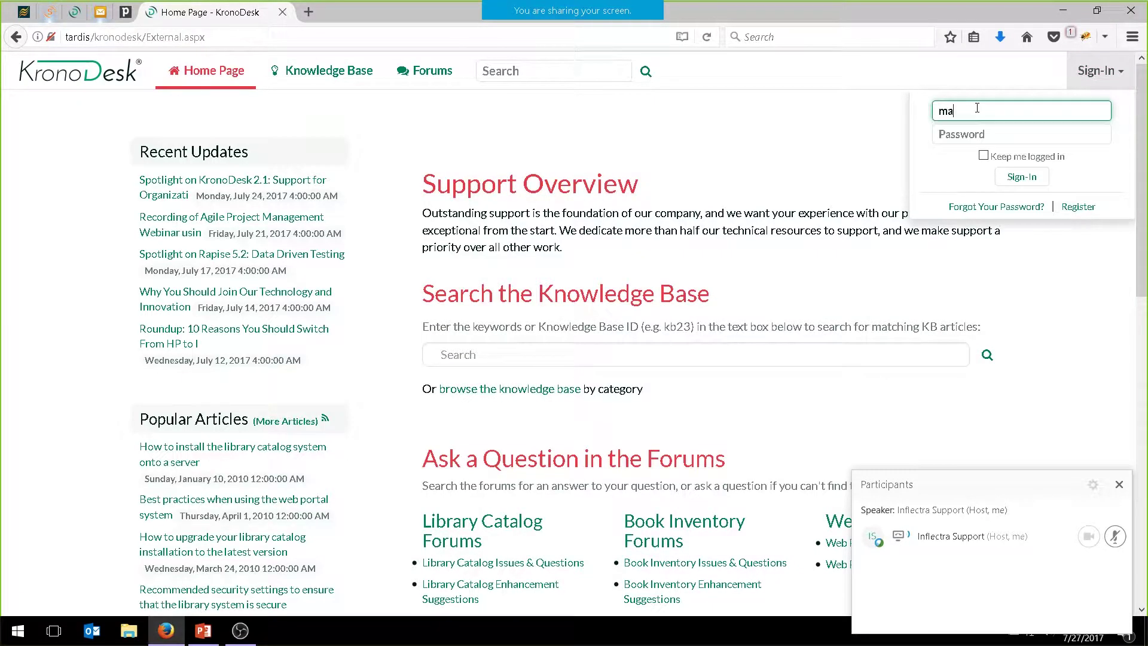
pyautogui.write('rthamanager')
pyautogui.press('Tab')
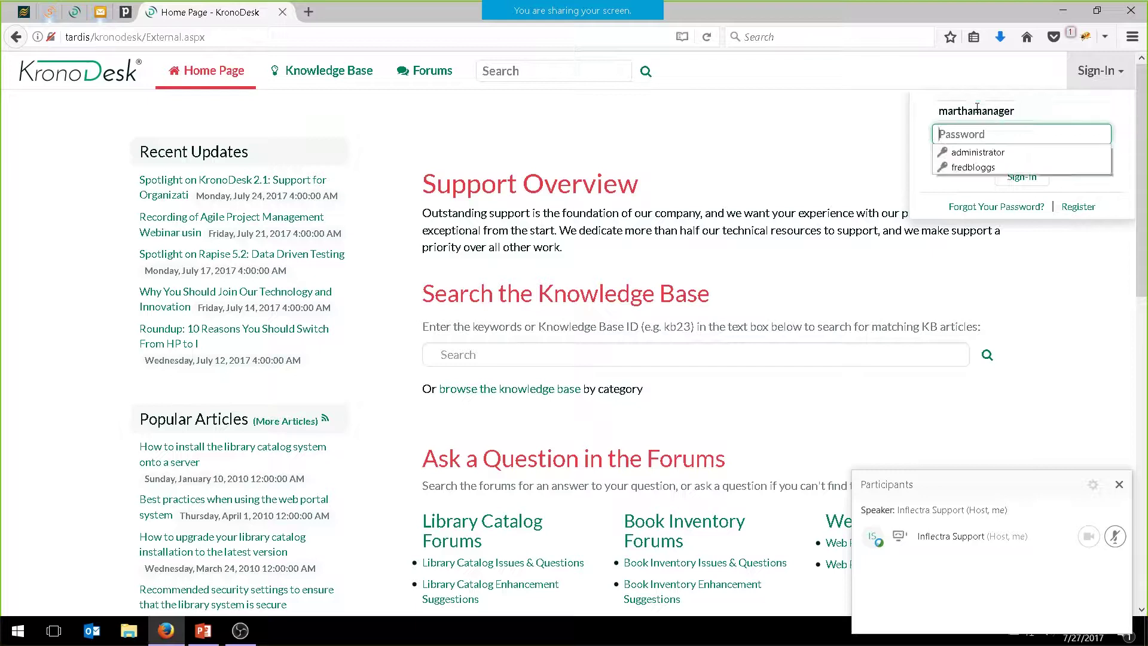
pyautogui.write('•••')
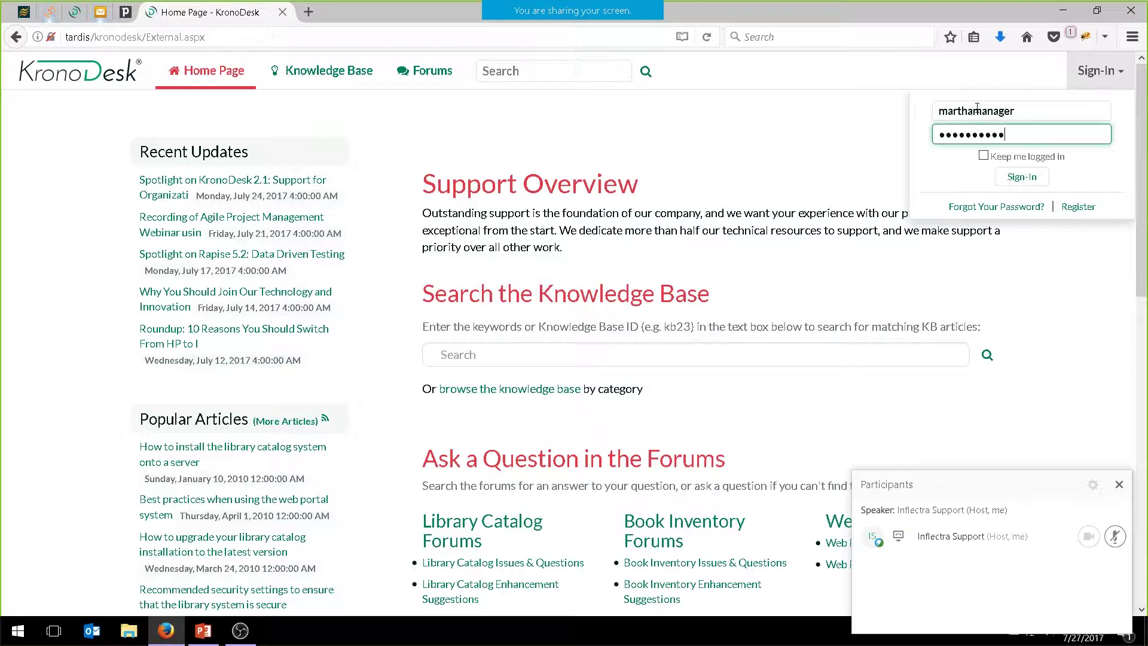
pyautogui.click(1026, 178)
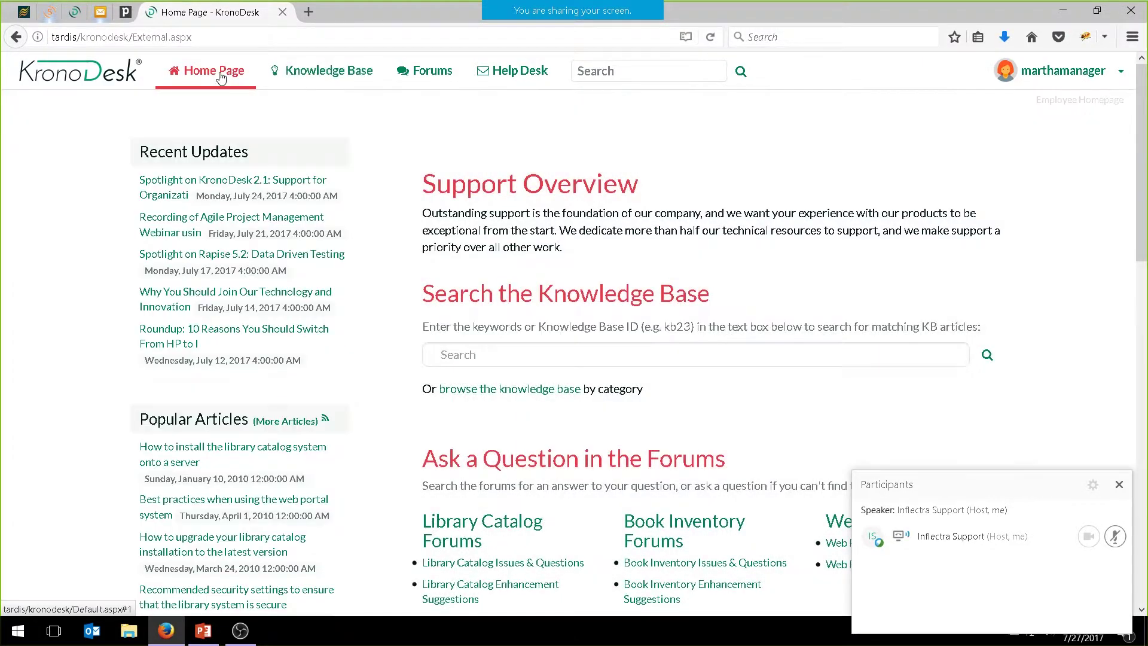
pyautogui.click(221, 77)
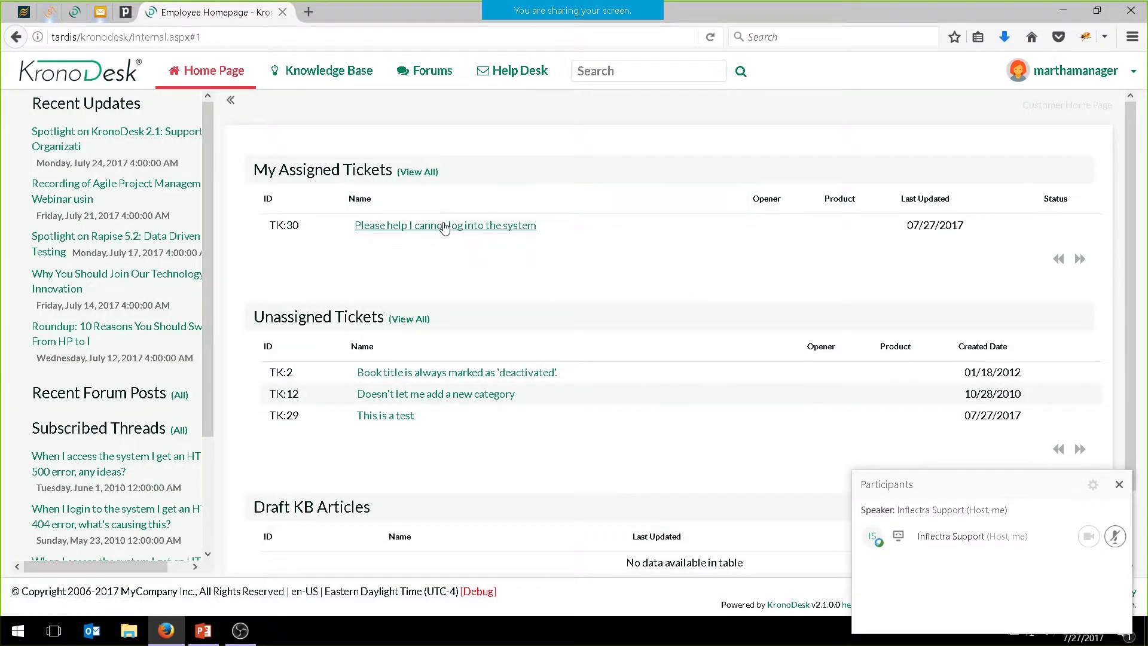
pyautogui.click(444, 227)
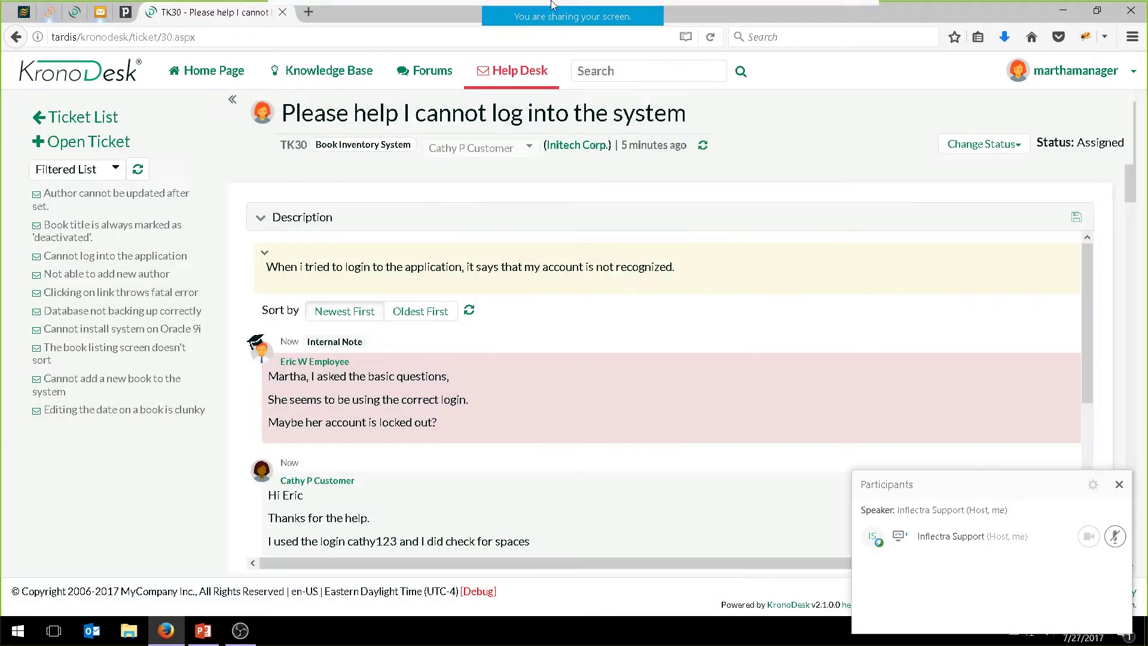
# Propose a solution (Waiting on Customer) with a reply: account was locked out, please try again
pyautogui.click(984, 144)
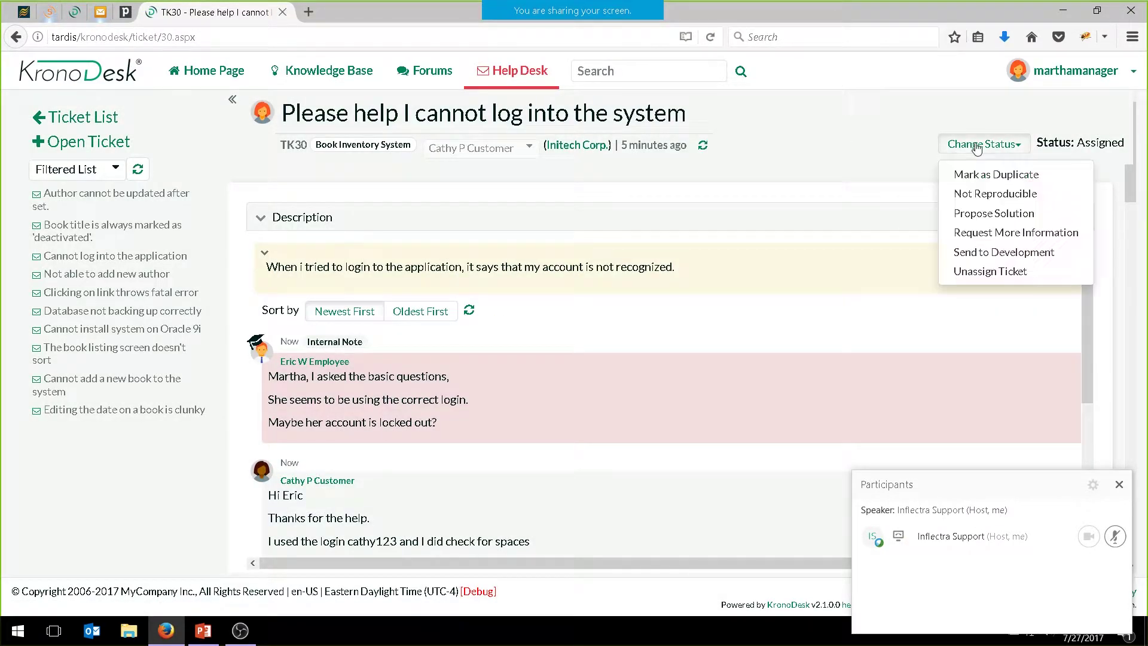
pyautogui.click(984, 213)
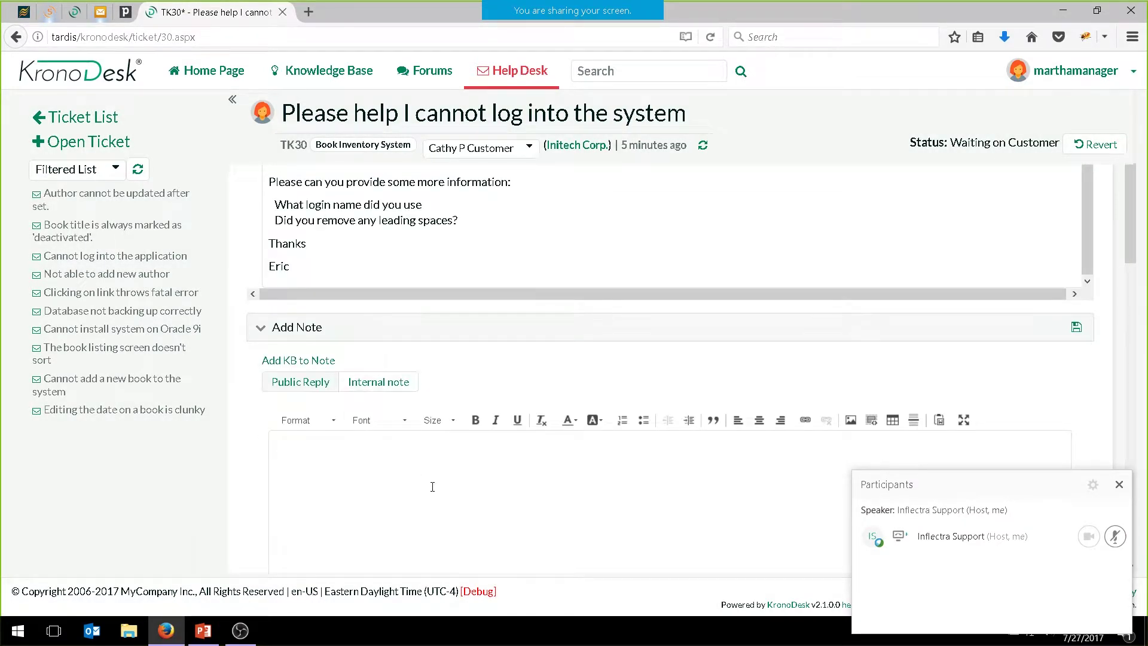
pyautogui.click(432, 488)
pyautogui.write('Hi Cathy Thanks')
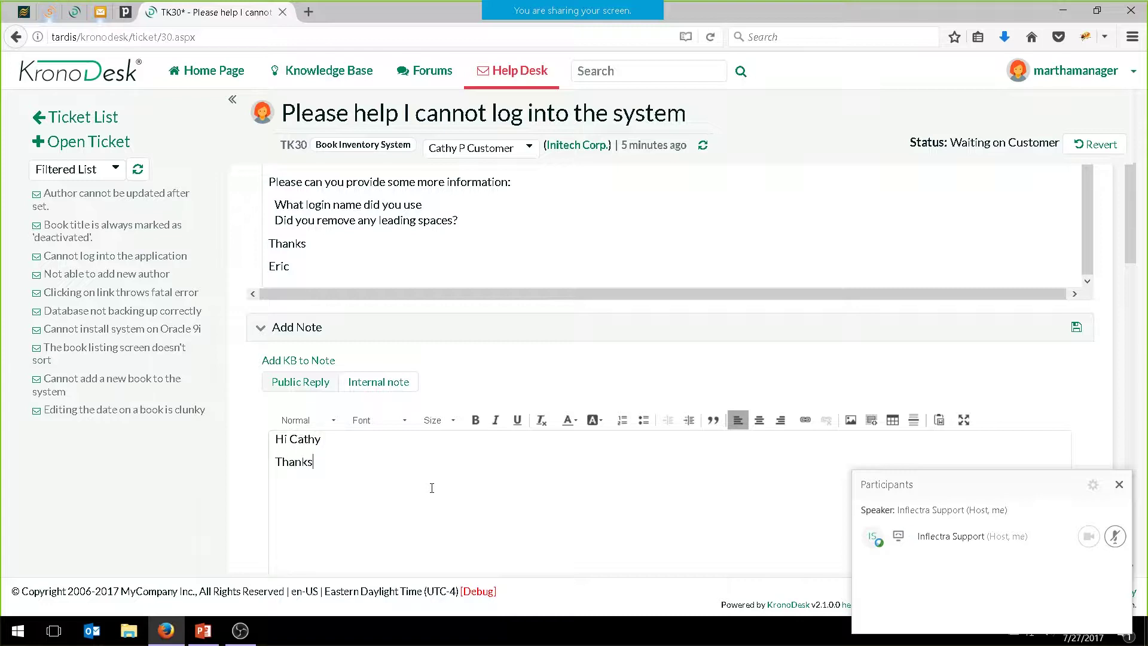
pyautogui.write(' for checking that. Your account')
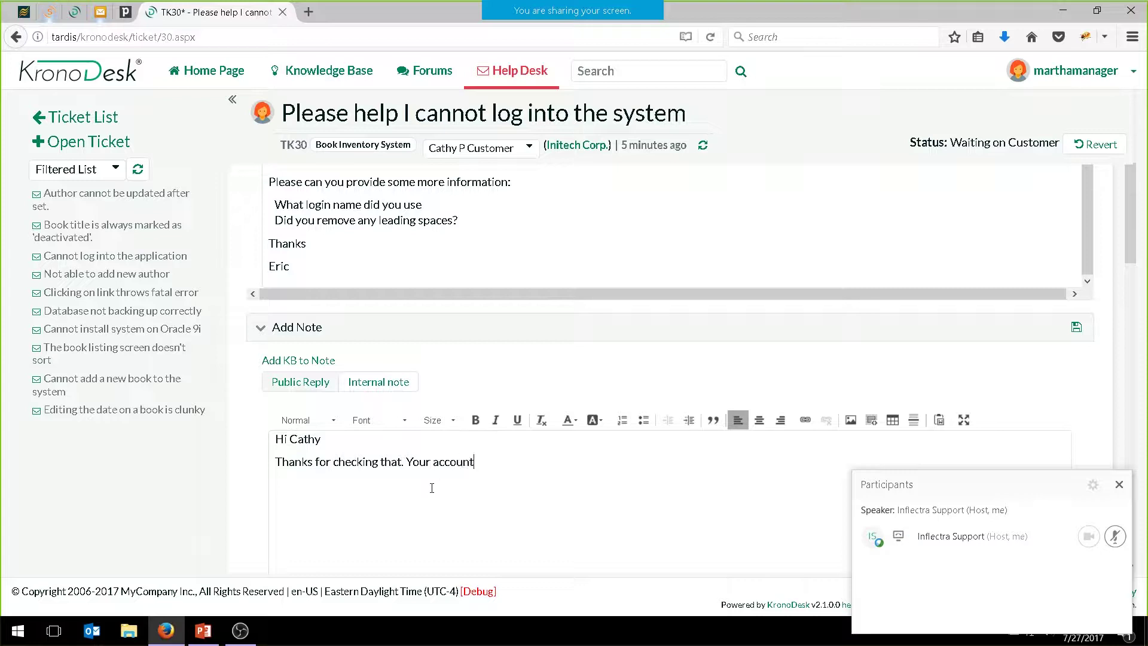
pyautogui.write(' was locked out. ')
pyautogui.write('Please try aga')
pyautogui.write('in.')
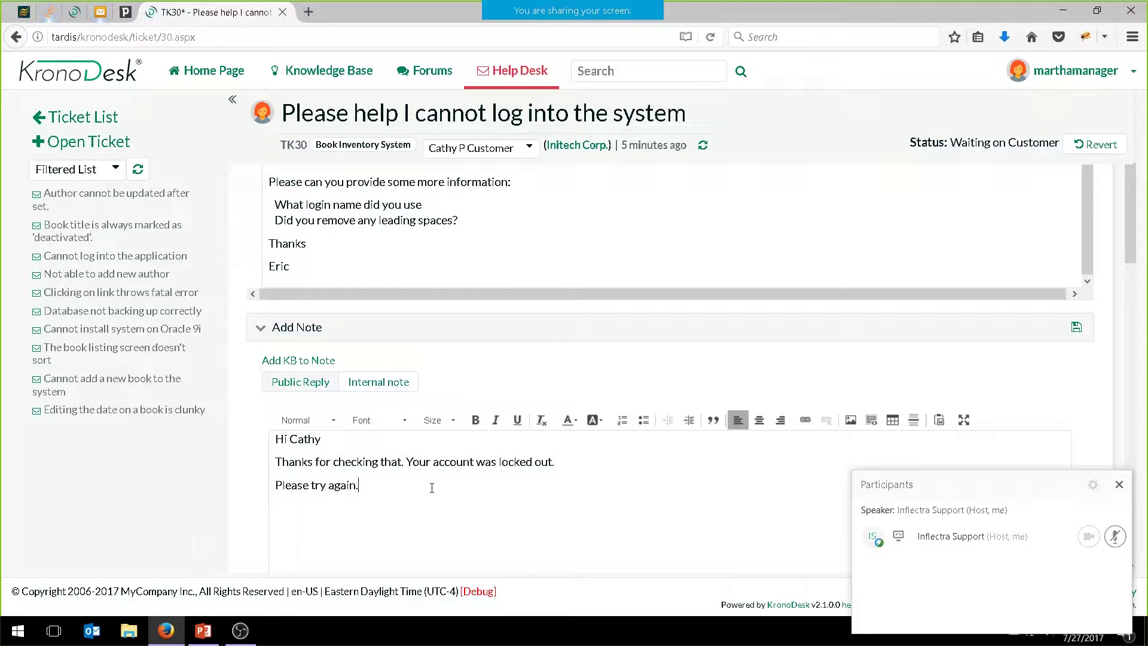
pyautogui.press('Return')
pyautogui.write('Thanks')
pyautogui.press('Return')
pyautogui.write('Martha.')
pyautogui.click(1076, 328)
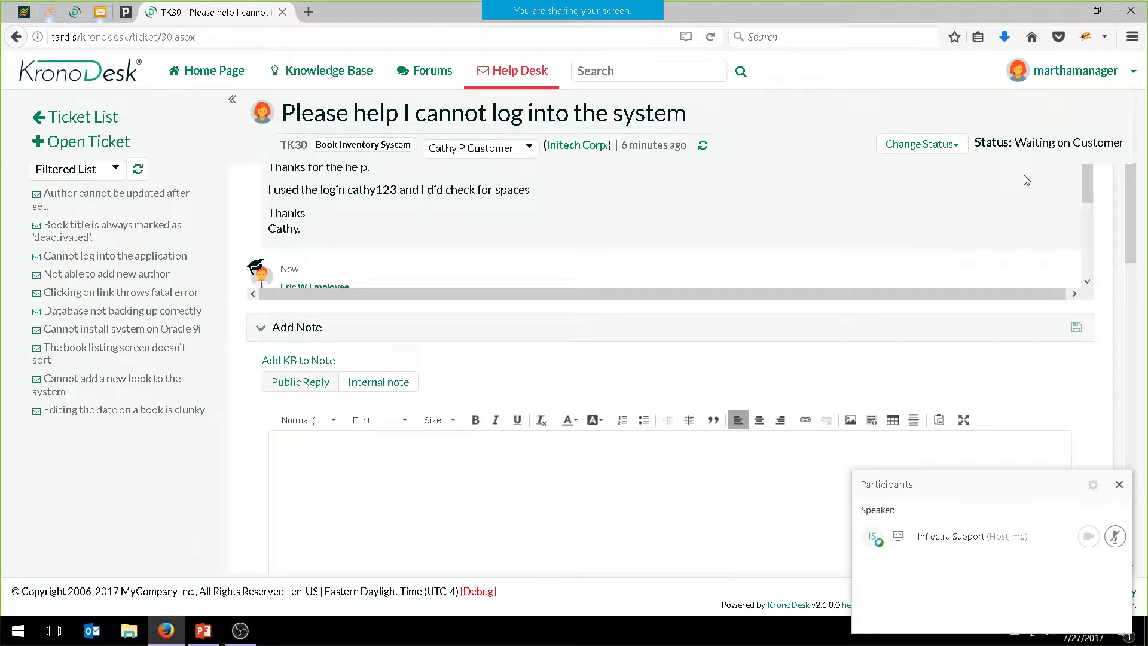
# Sign out of the manager account, sign in as the customer, and scroll to My Open Tickets
pyautogui.click(1133, 71)
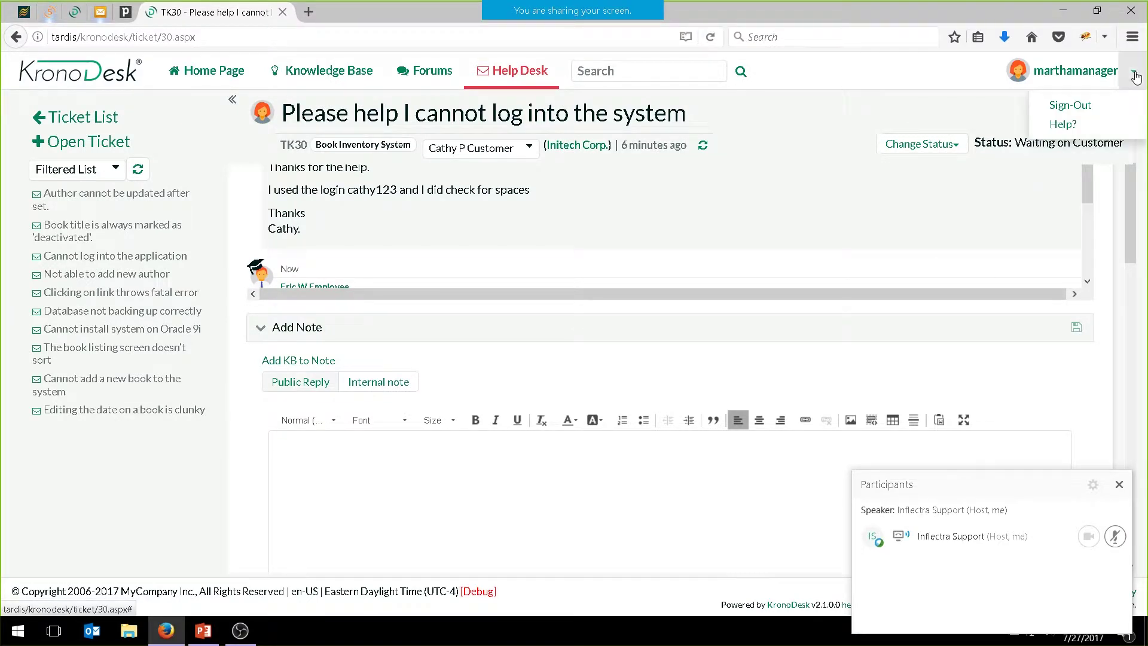
pyautogui.click(1092, 111)
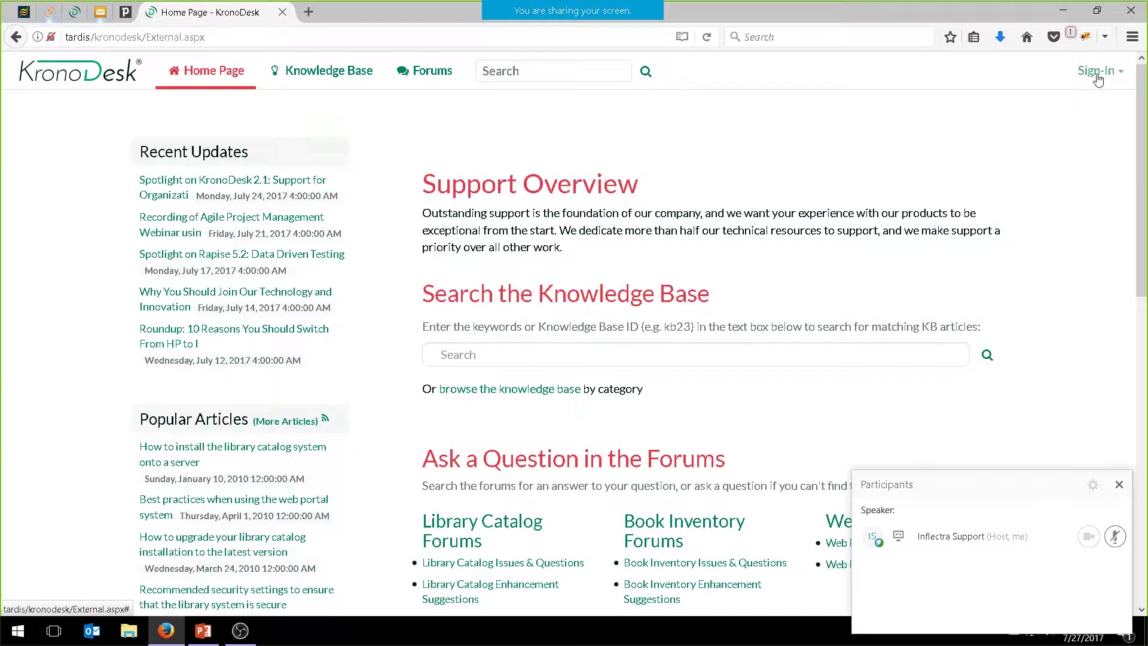
pyautogui.click(1098, 78)
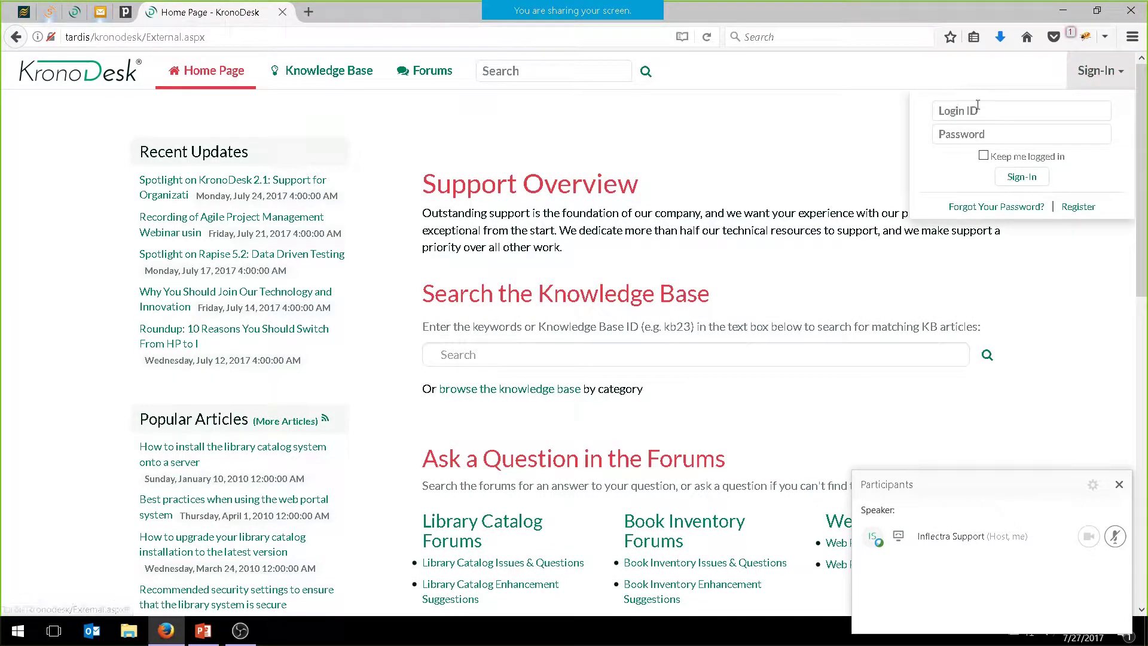
pyautogui.click(979, 106)
pyautogui.write('cathycustomer')
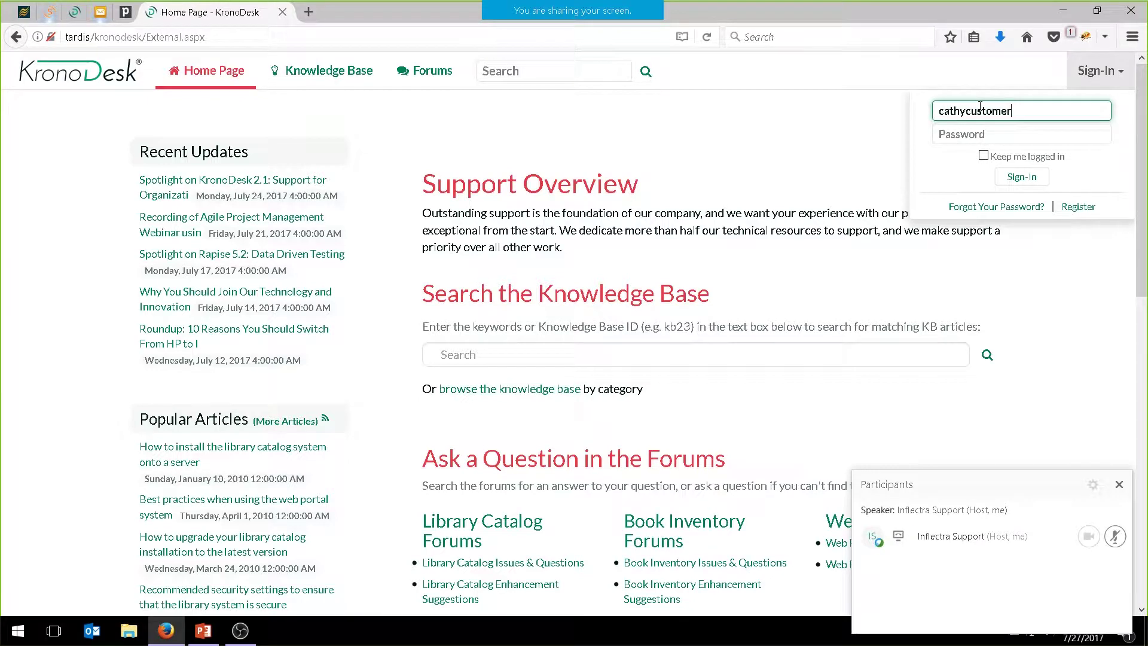
pyautogui.press('Tab')
pyautogui.write('PleaseChang')
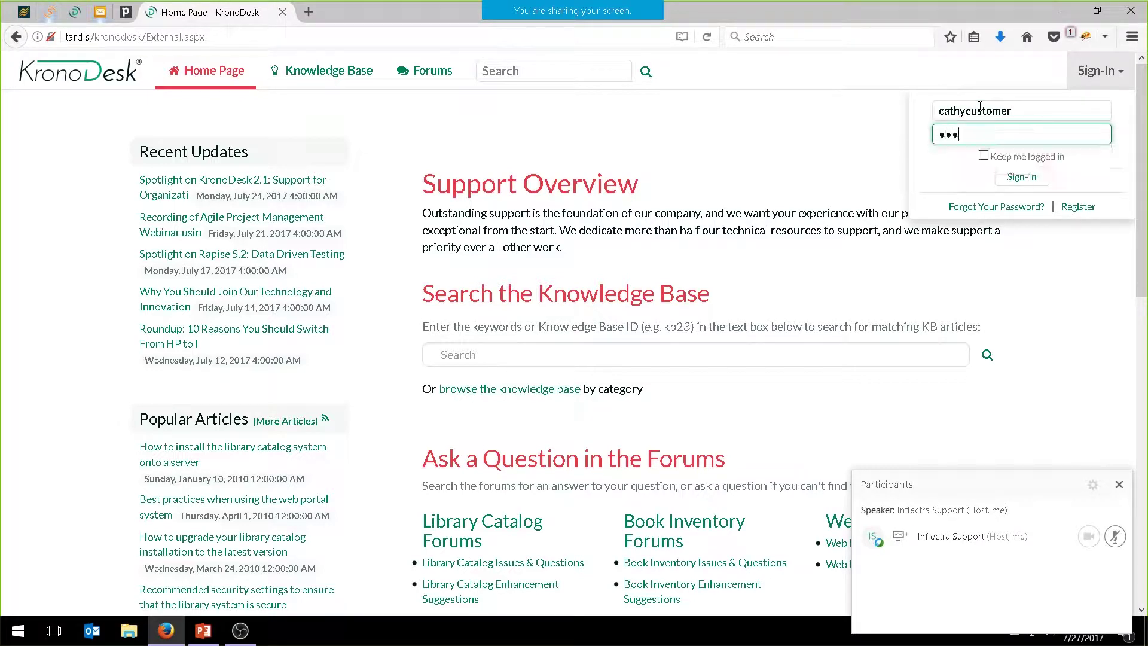
pyautogui.write('e')
pyautogui.click(1029, 173)
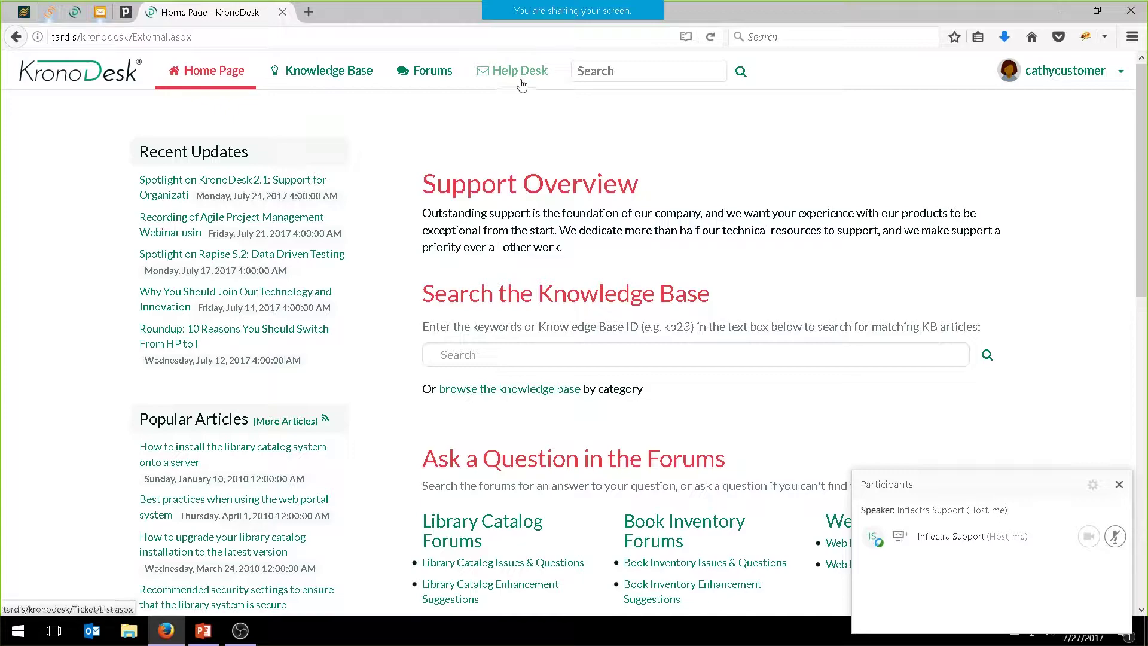
pyautogui.scroll(-8, 551, 205)
pyautogui.scroll(-1, 511, 425)
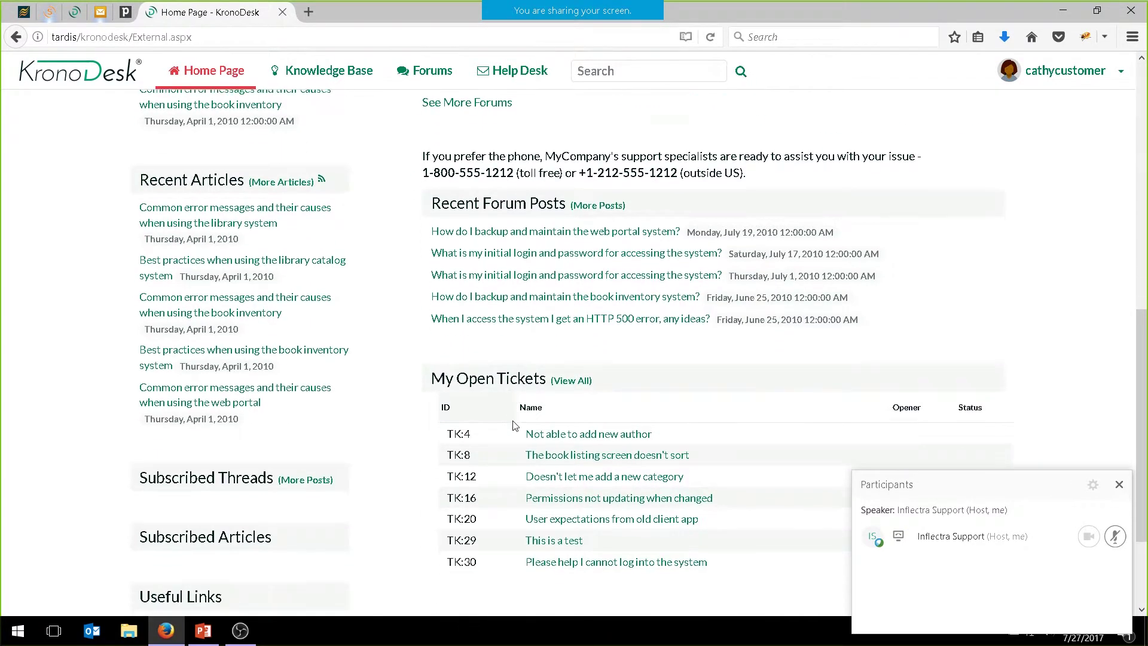
# Open TK30 and change its status to Close Ticket
pyautogui.click(583, 538)
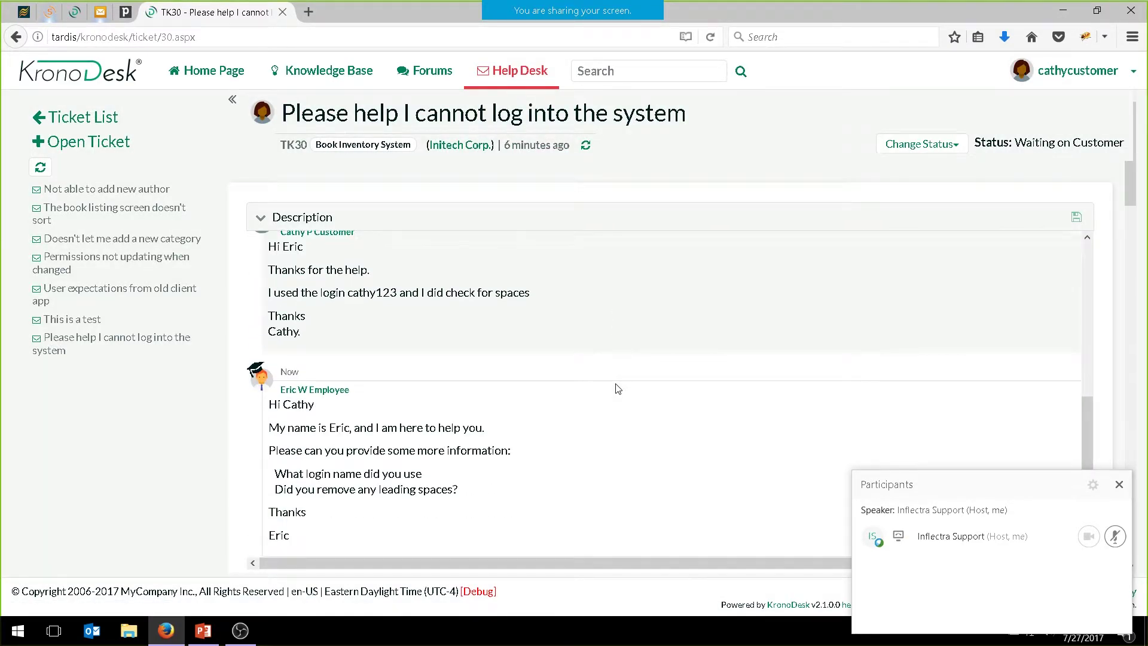
pyautogui.scroll(5, 615, 315)
pyautogui.scroll(-5, 464, 389)
pyautogui.scroll(5, 464, 395)
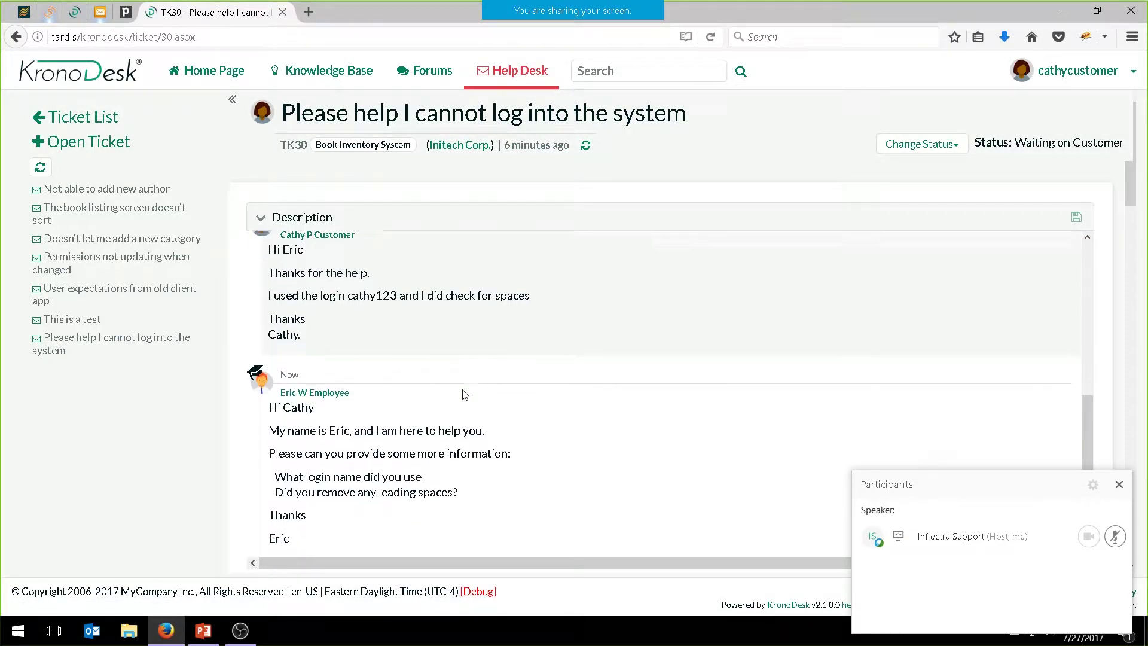
pyautogui.click(921, 144)
pyautogui.click(914, 170)
# Post a thank-you note saying 'That was it!!' and that she can now login again
pyautogui.scroll(-10, 430, 477)
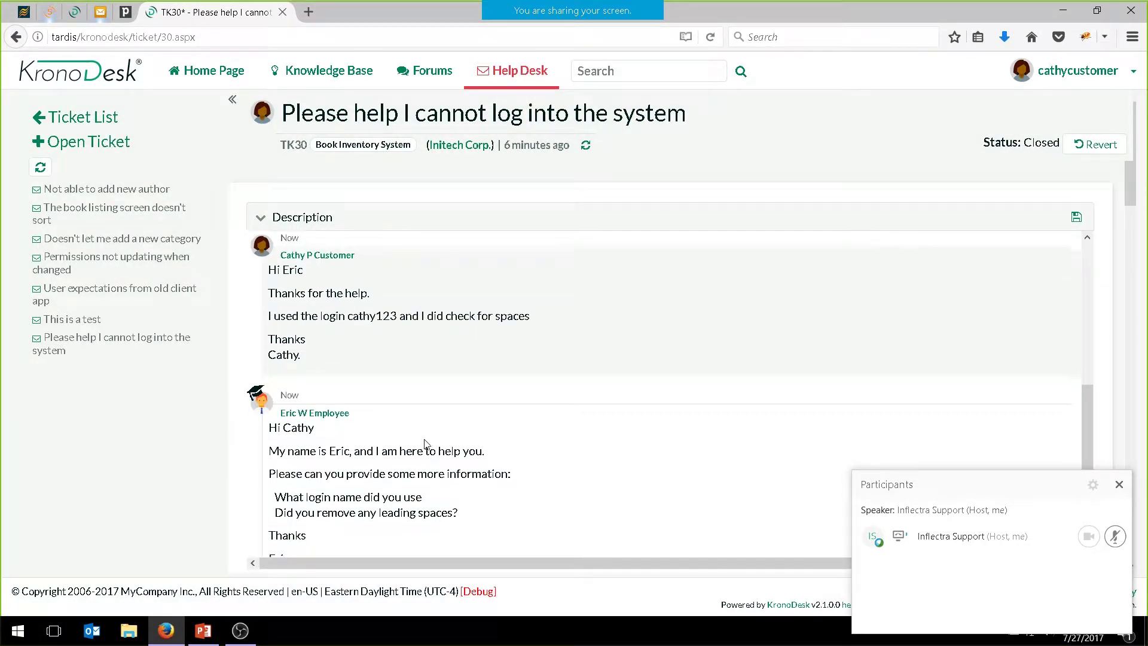
pyautogui.click(474, 385)
pyautogui.write('Hi N')
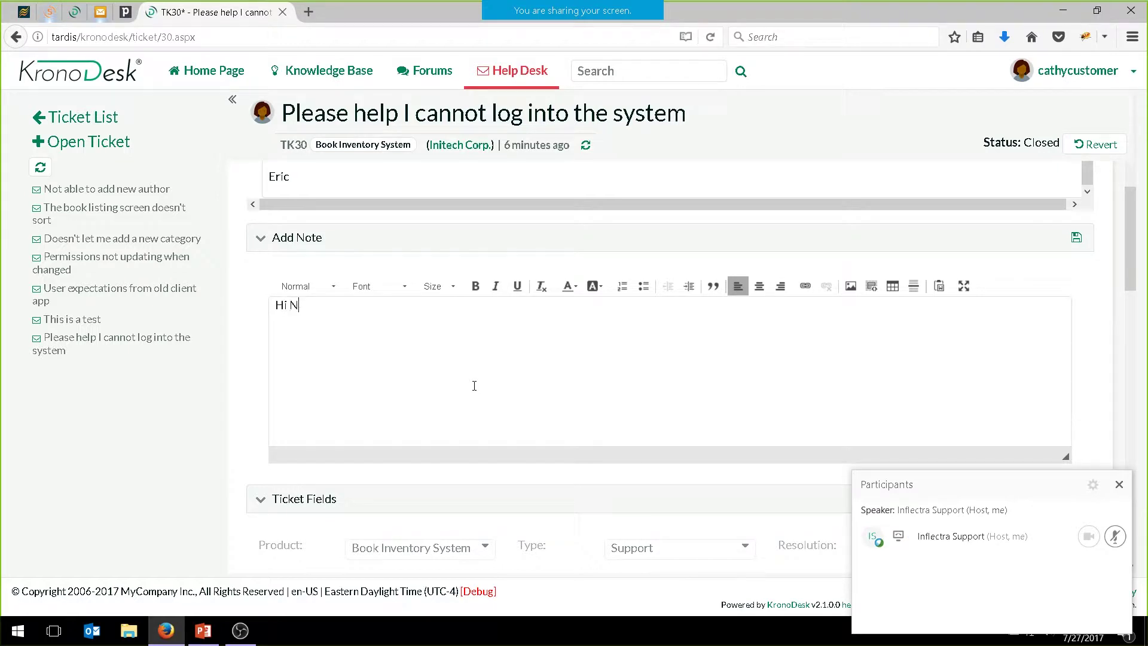
pyautogui.press('BackSpace')
pyautogui.write('Martha & Eric')
pyautogui.press('Return')
pyautogui.write('Thanks for the awesome suppor')
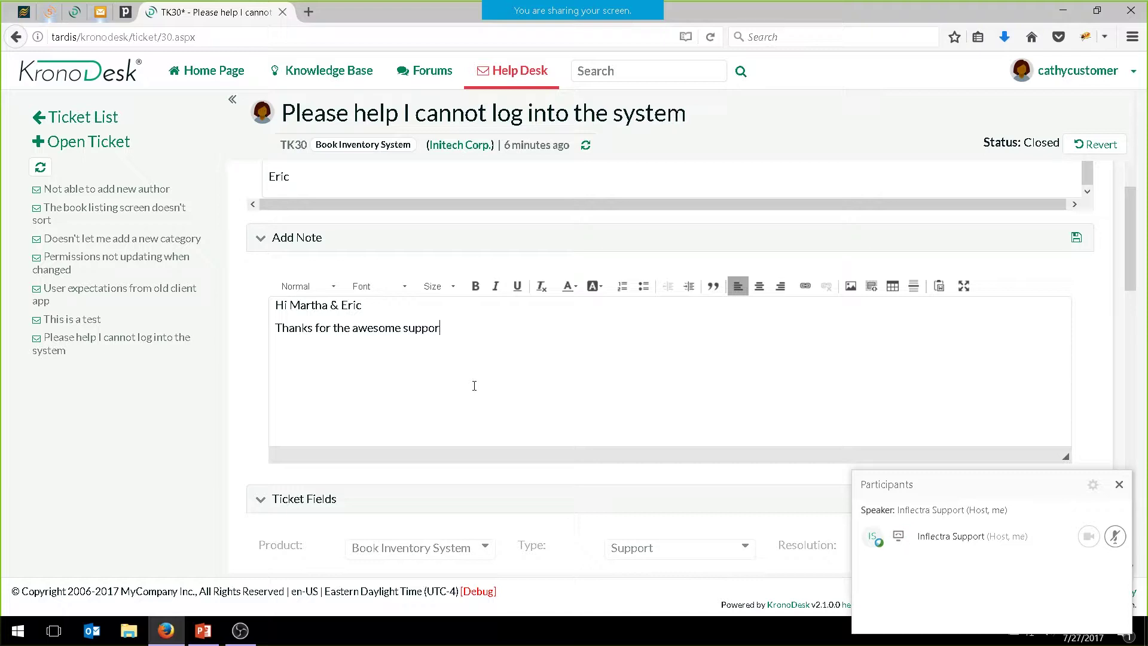
pyautogui.write('t. That was it!!')
pyautogui.press('Return')
pyautogui.write('I can log')
pyautogui.press('BackSpace')
pyautogui.press('BackSpace')
pyautogui.press('BackSpace')
pyautogui.write('now login ag')
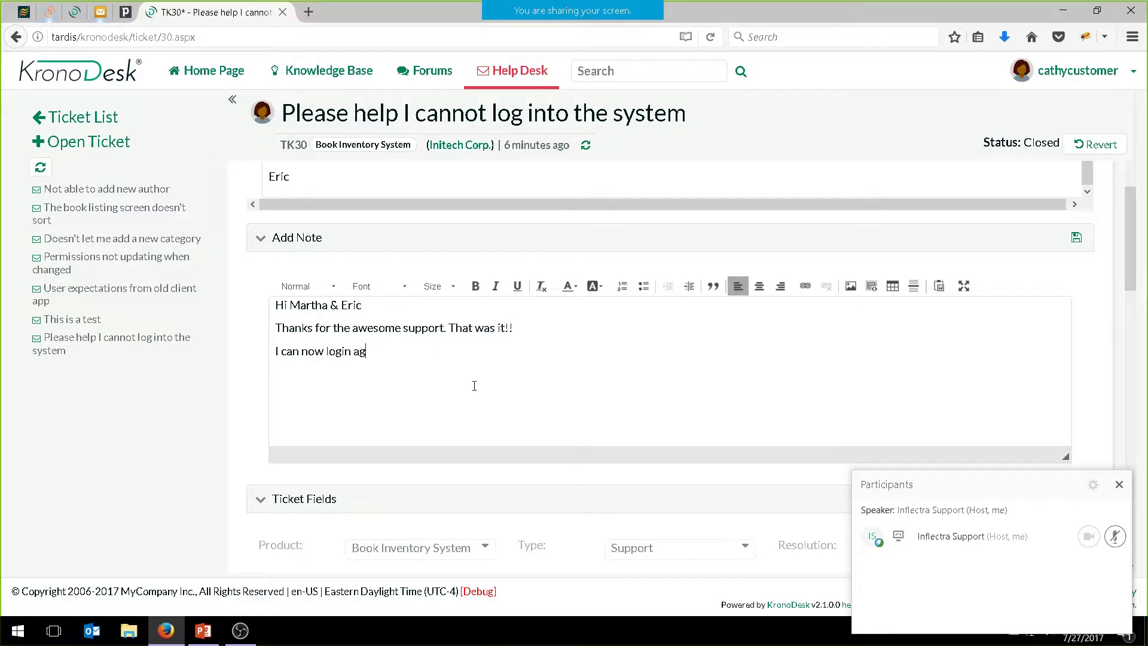
pyautogui.write('ain.')
pyautogui.press('Return')
pyautogui.write('Regars')
pyautogui.press('BackSpace')
pyautogui.write('ds')
pyautogui.press('Return')
pyautogui.write('Ca')
pyautogui.press('BackSpace')
pyautogui.write('athy')
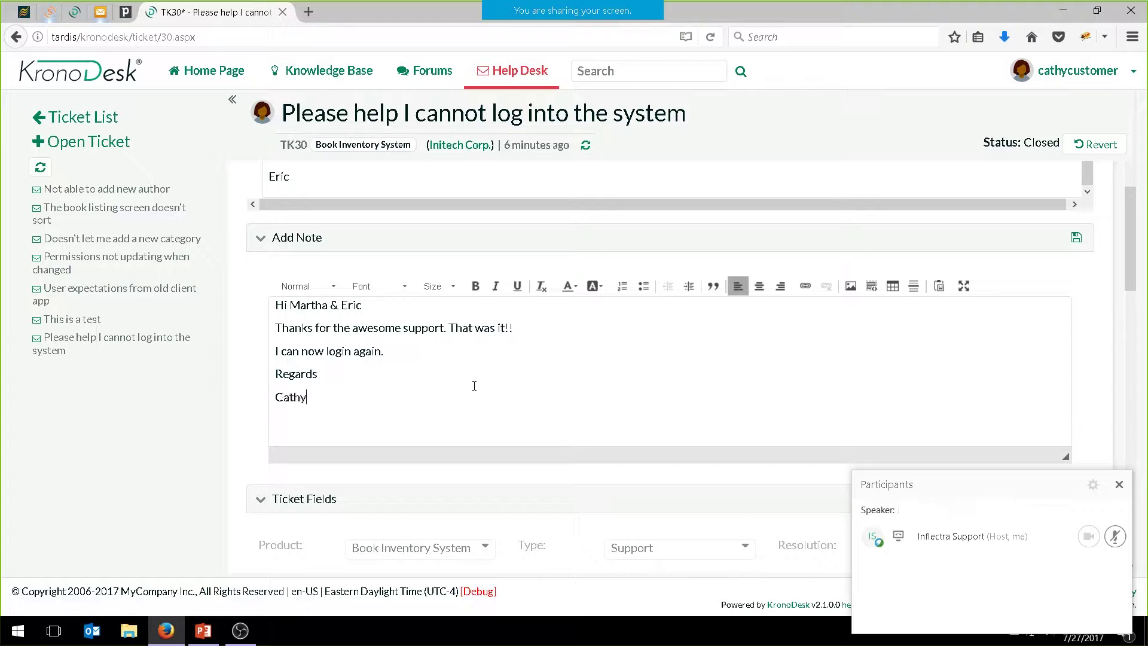
pyautogui.write('.')
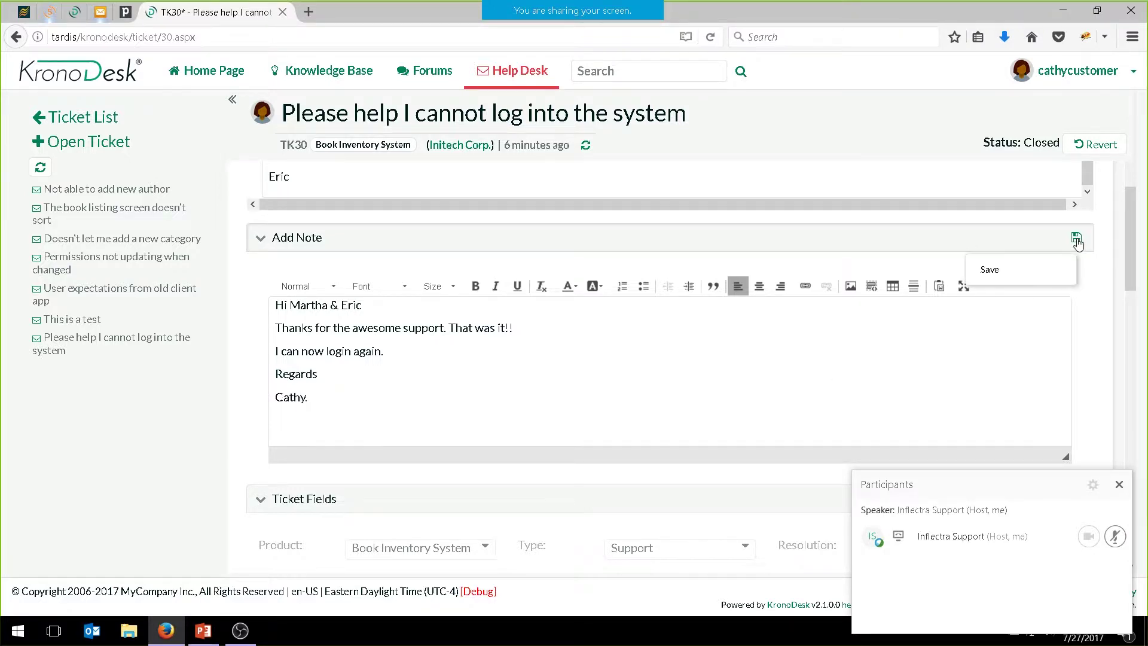
pyautogui.click(1080, 237)
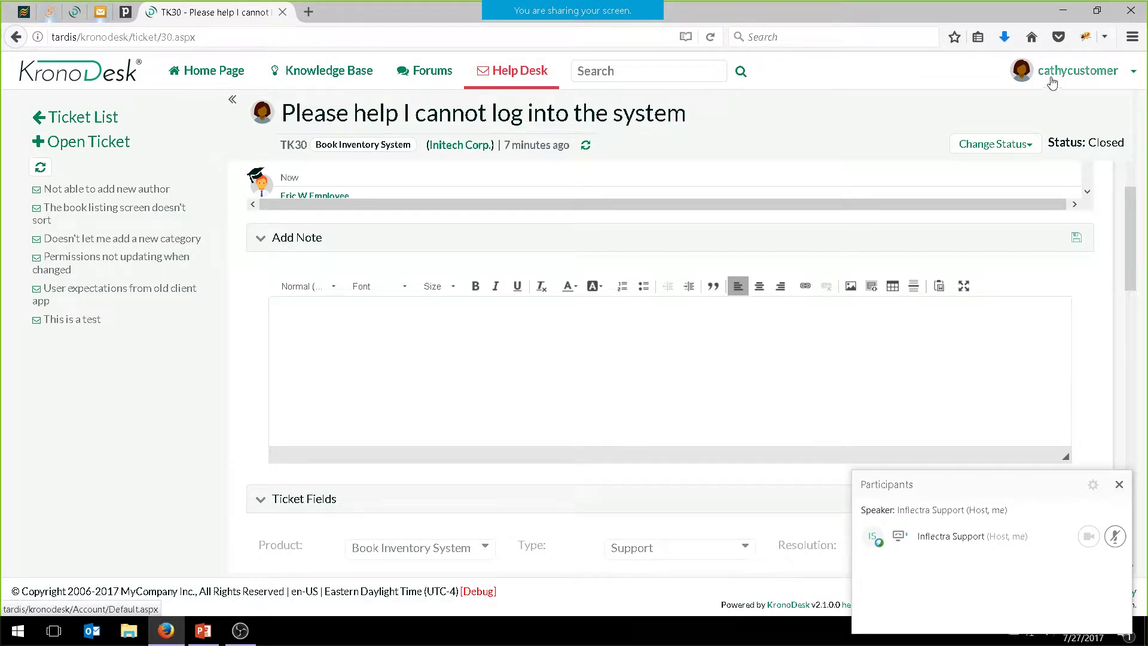
# Sign out of the customer account, sign in as administrator, and open Administration's General Settings
pyautogui.click(1136, 74)
pyautogui.click(1071, 105)
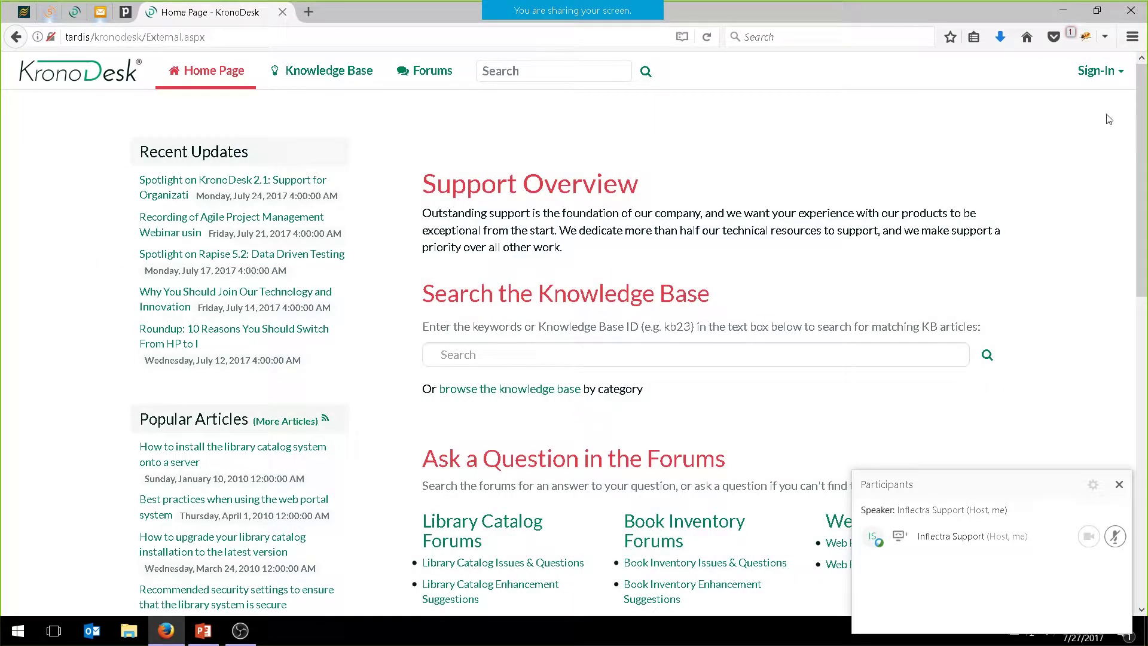
pyautogui.click(1083, 75)
pyautogui.click(1018, 108)
pyautogui.write('adm')
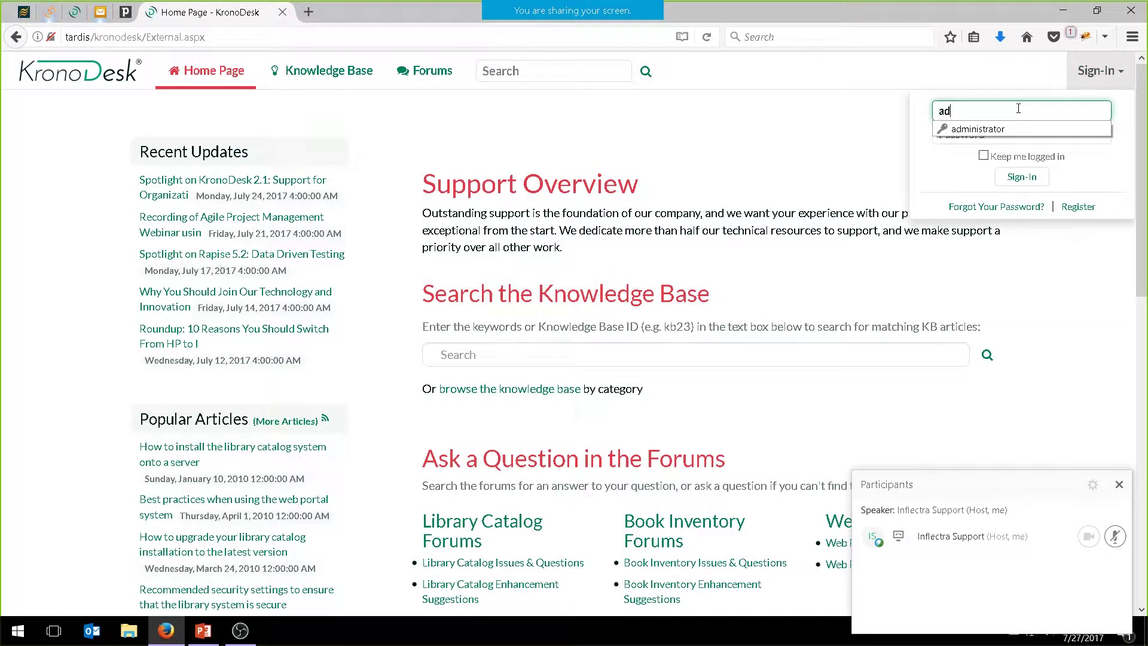
pyautogui.write('inistrator')
pyautogui.press('Tab')
pyautogui.press('Return')
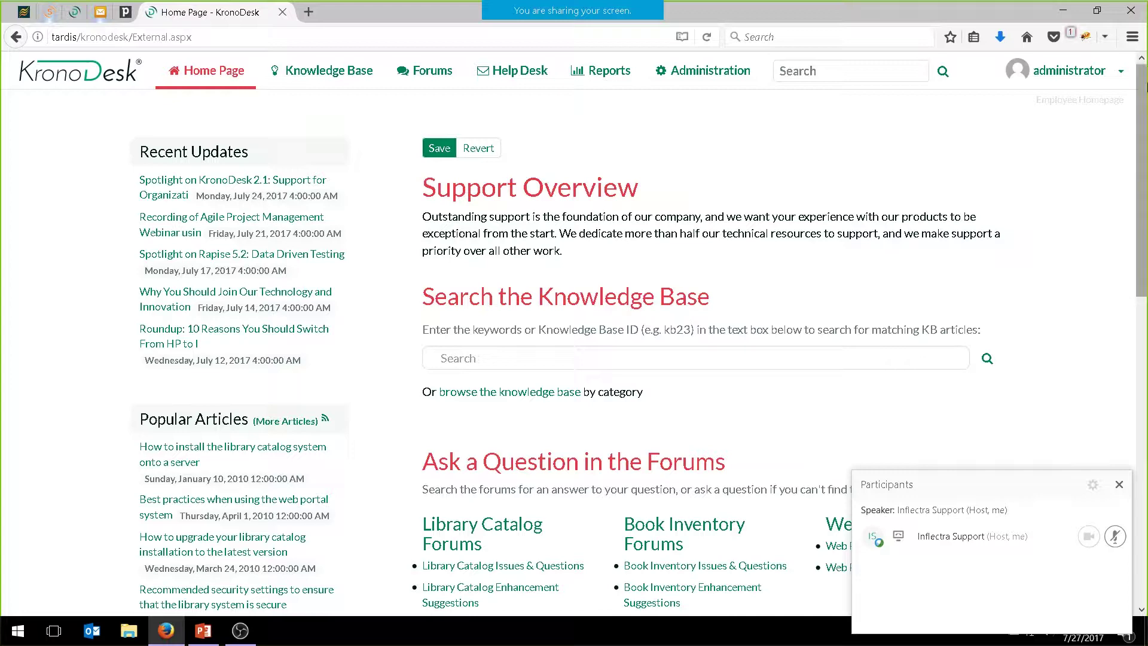
pyautogui.click(671, 73)
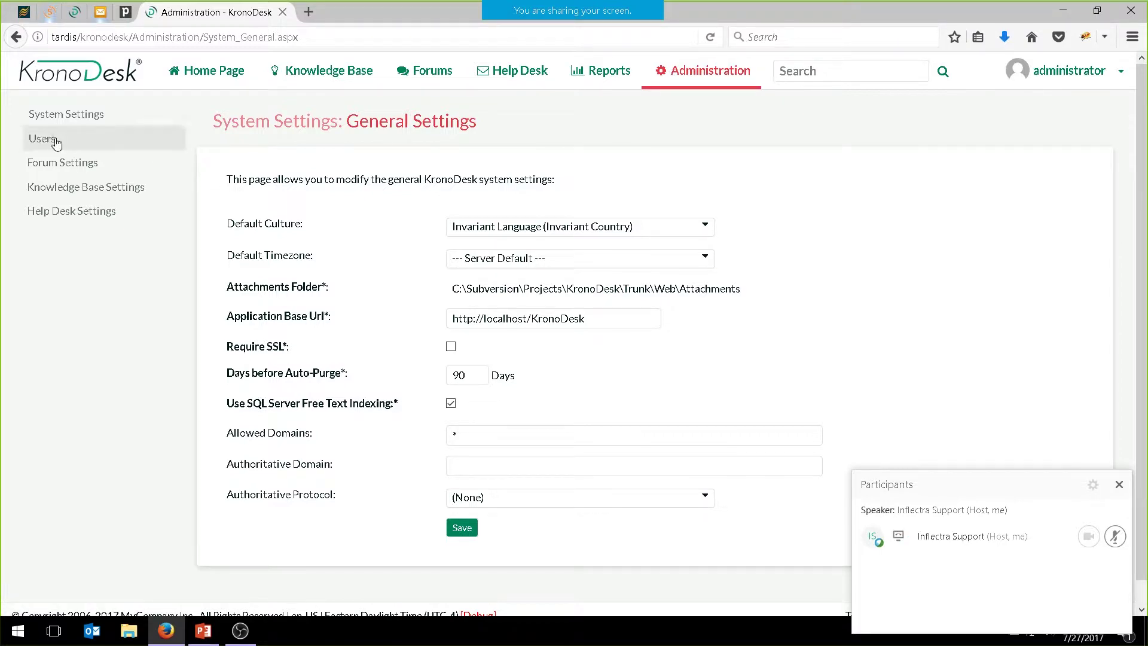
# Show the organizations list, where Initech Corp. and GeoComTex Inc. each have 2 users
pyautogui.moveTo(52, 141)
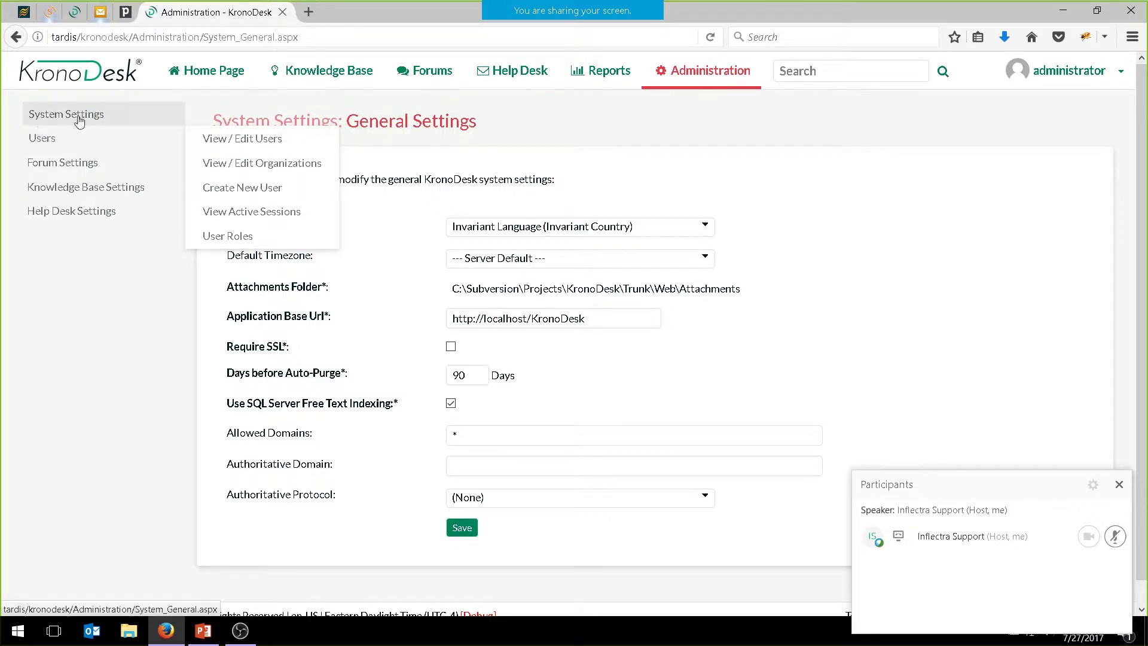
pyautogui.click(259, 163)
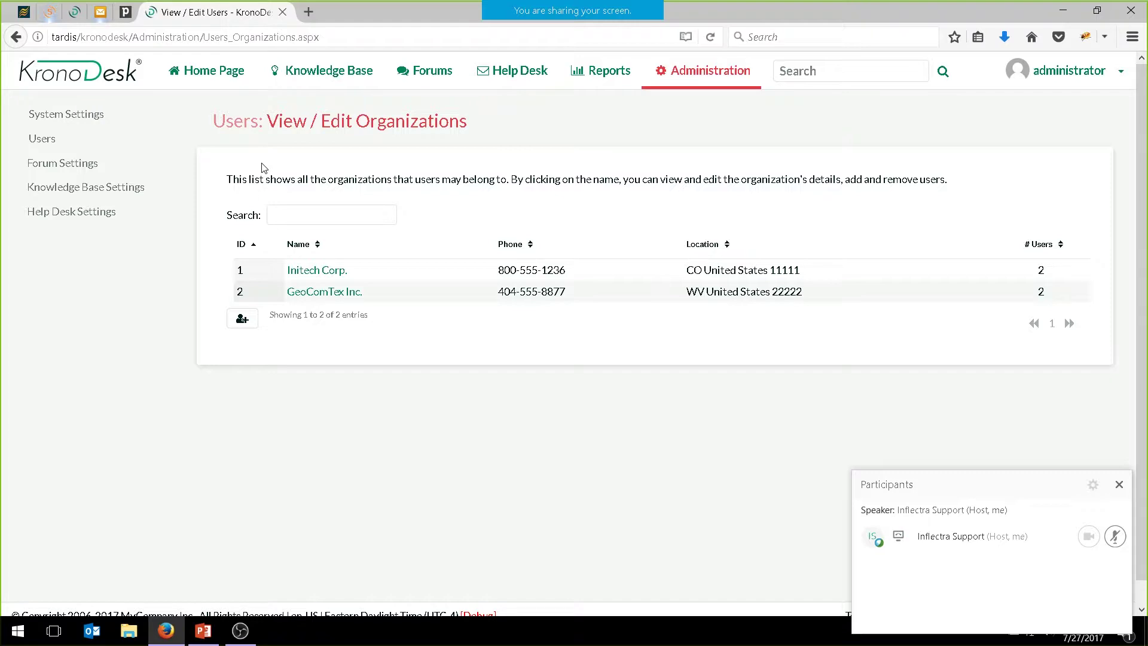
# Open Initech Corp. for editing and review its details and Users table
pyautogui.click(317, 272)
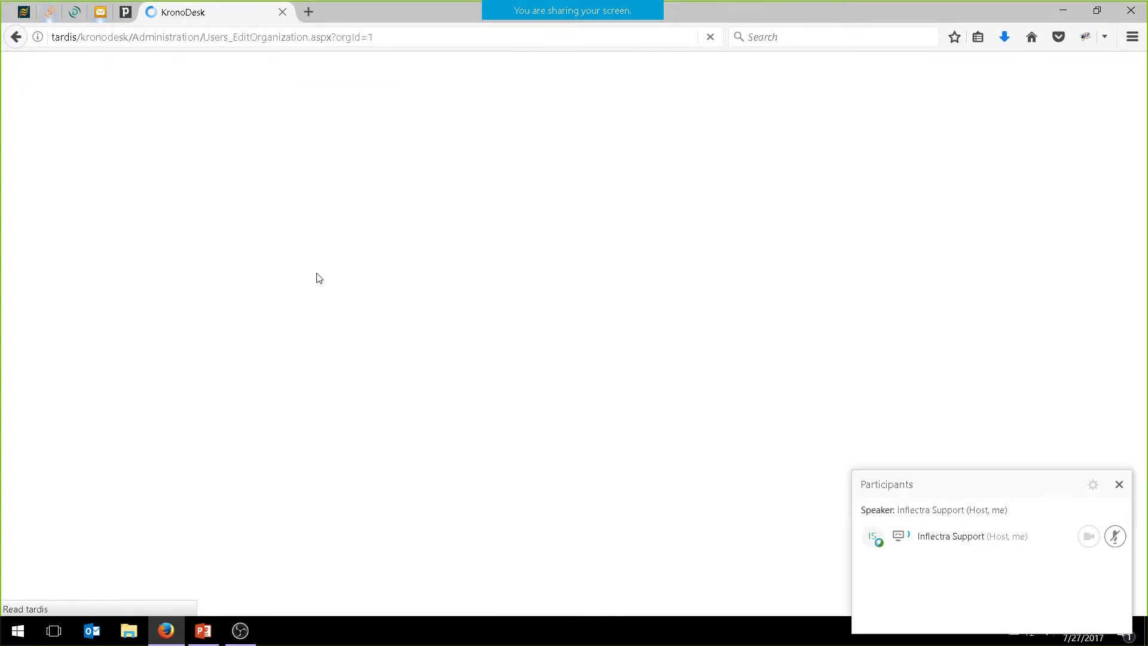
pyautogui.scroll(-5, 406, 305)
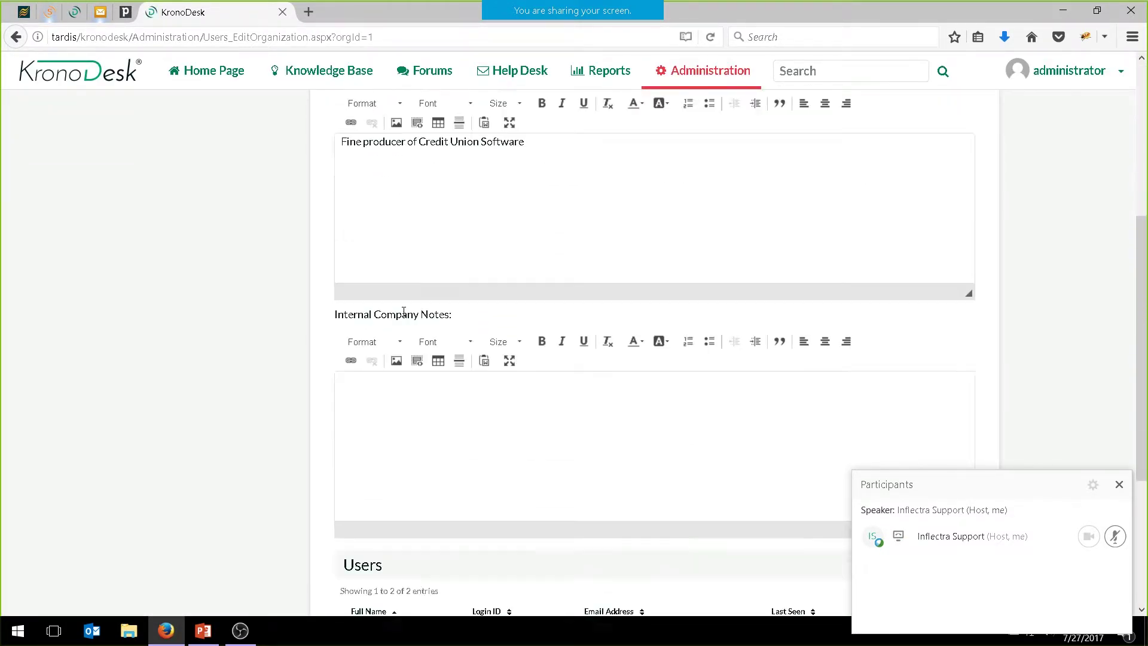
pyautogui.scroll(-4, 404, 312)
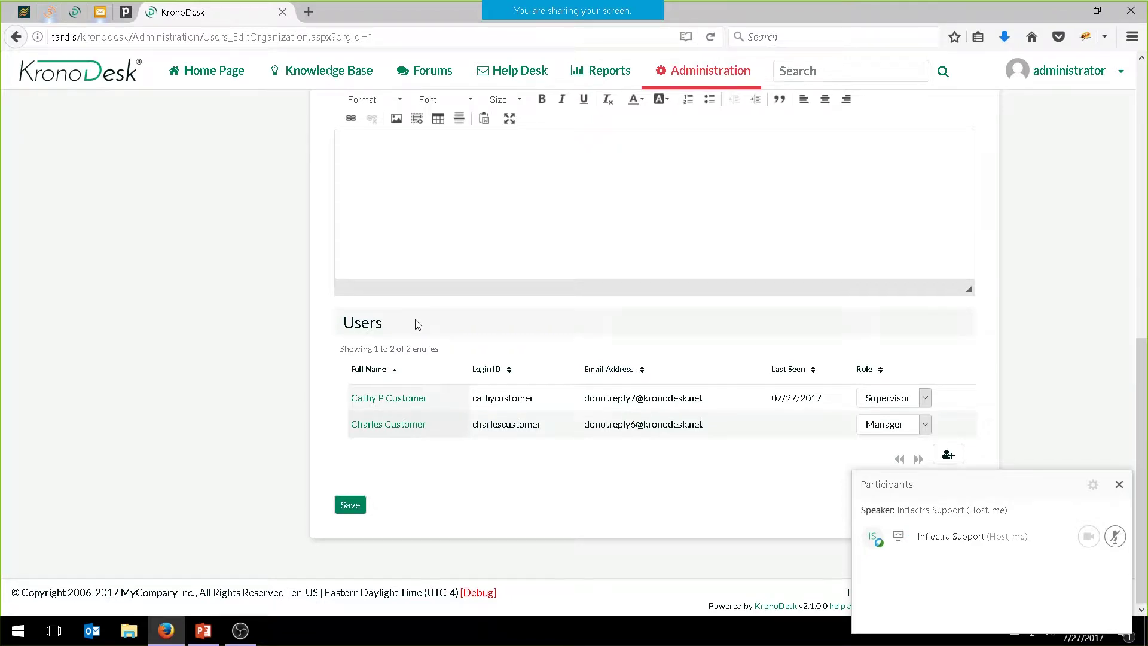
pyautogui.scroll(10, 402, 317)
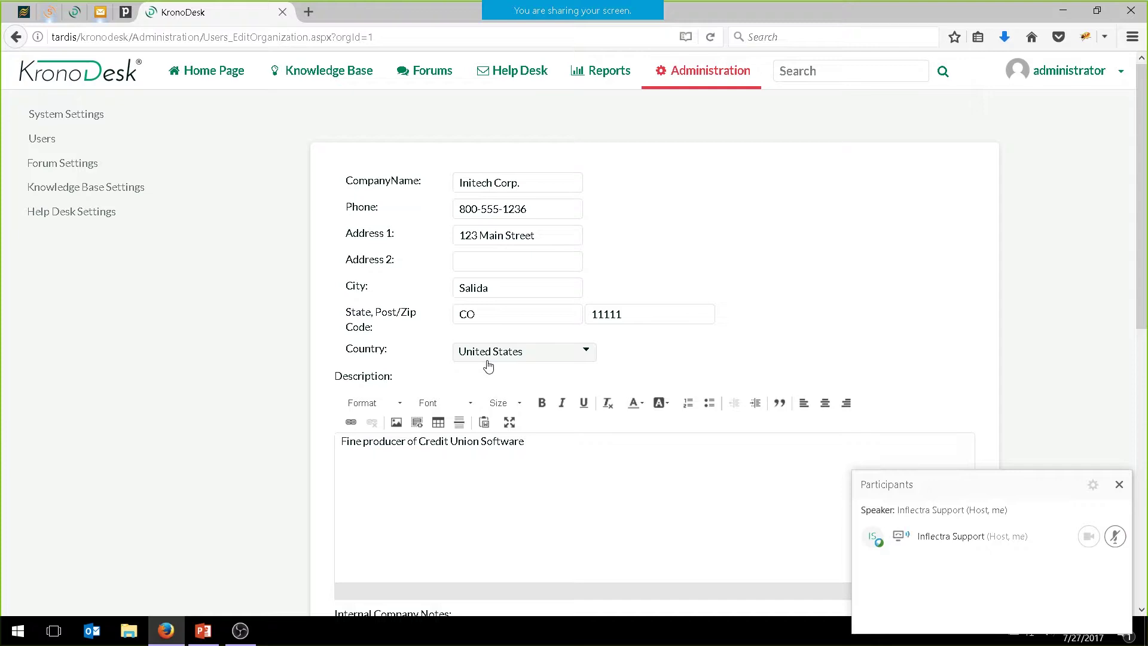
pyautogui.scroll(-2, 488, 365)
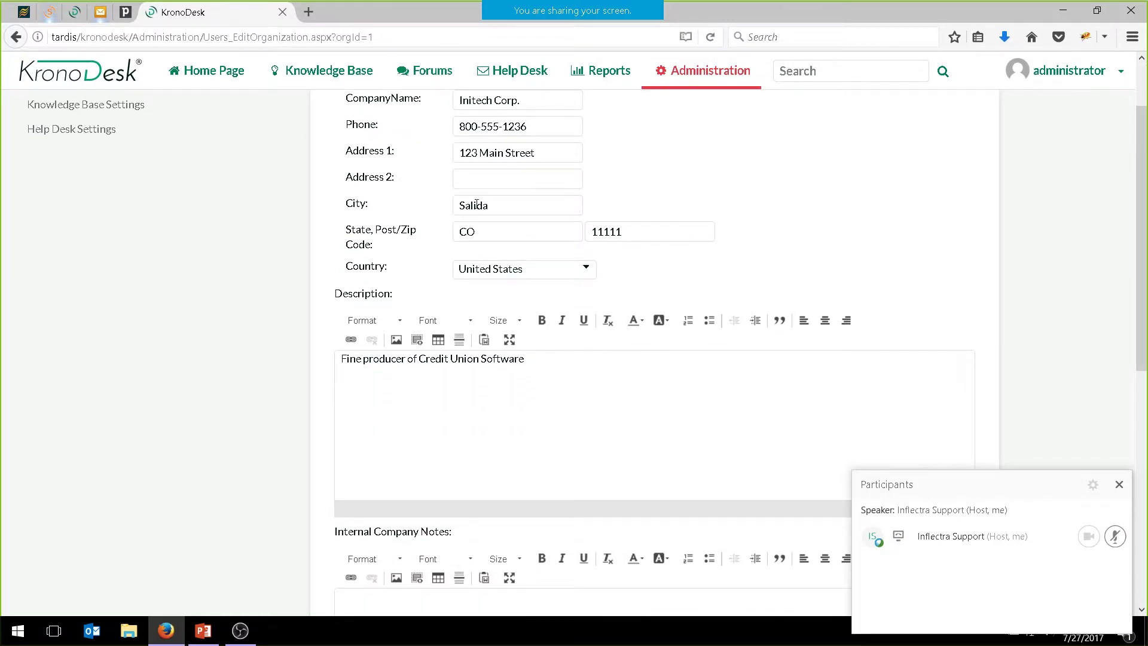
pyautogui.scroll(-5, 469, 205)
pyautogui.scroll(-4, 469, 206)
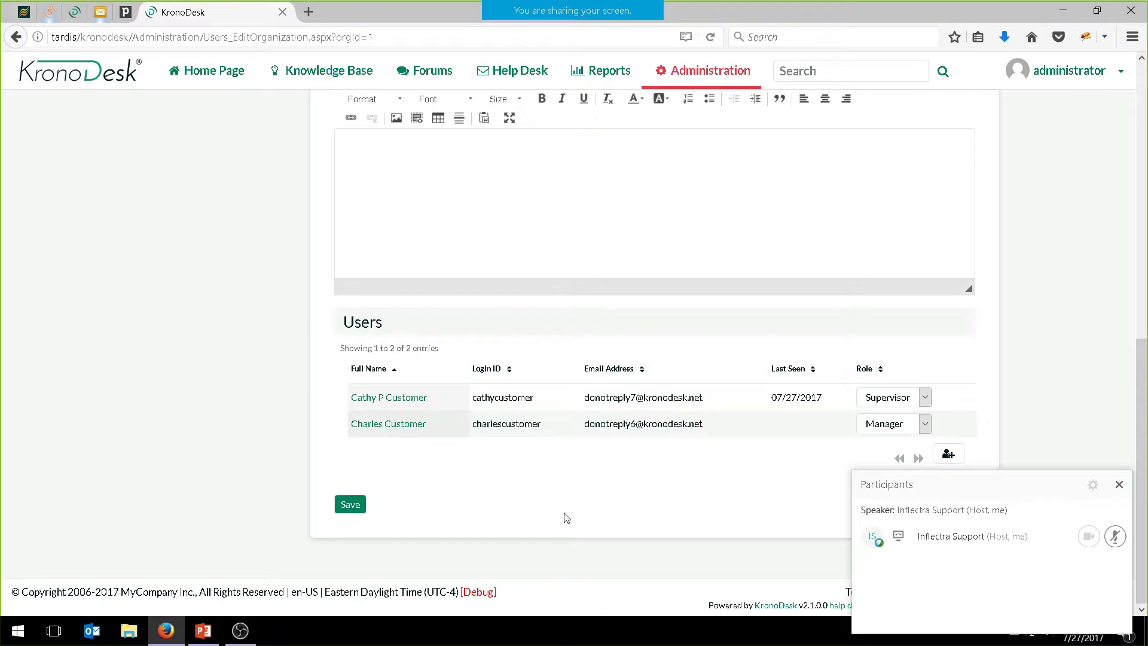
# Check the role options for the first user and keep Supervisor as the role
pyautogui.click(924, 399)
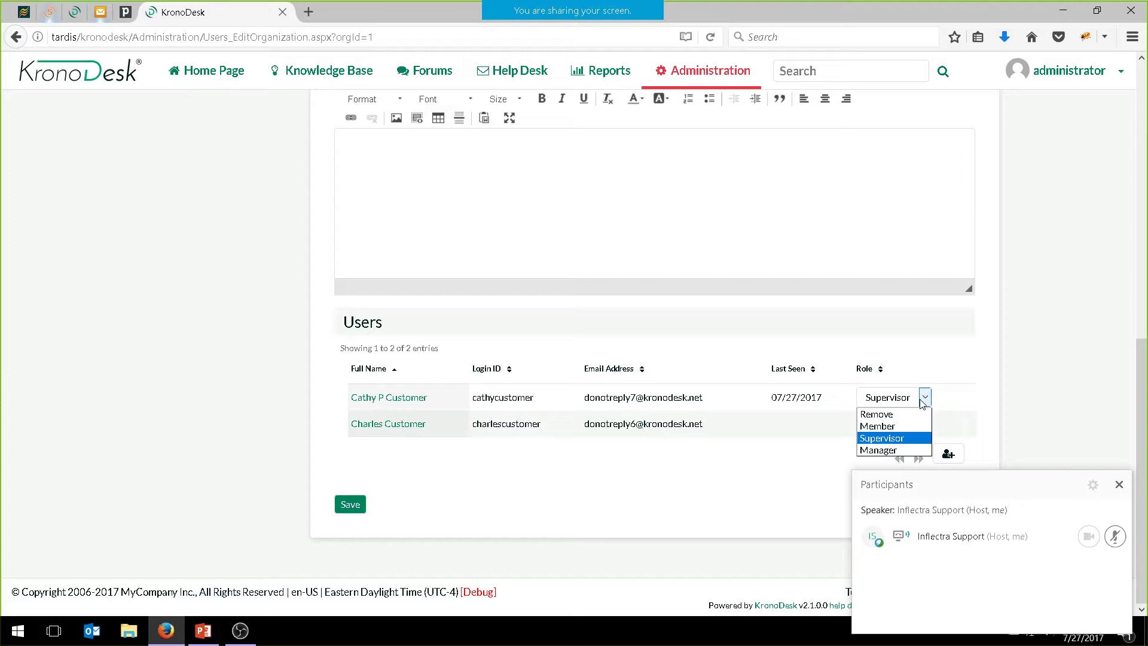
pyautogui.click(712, 315)
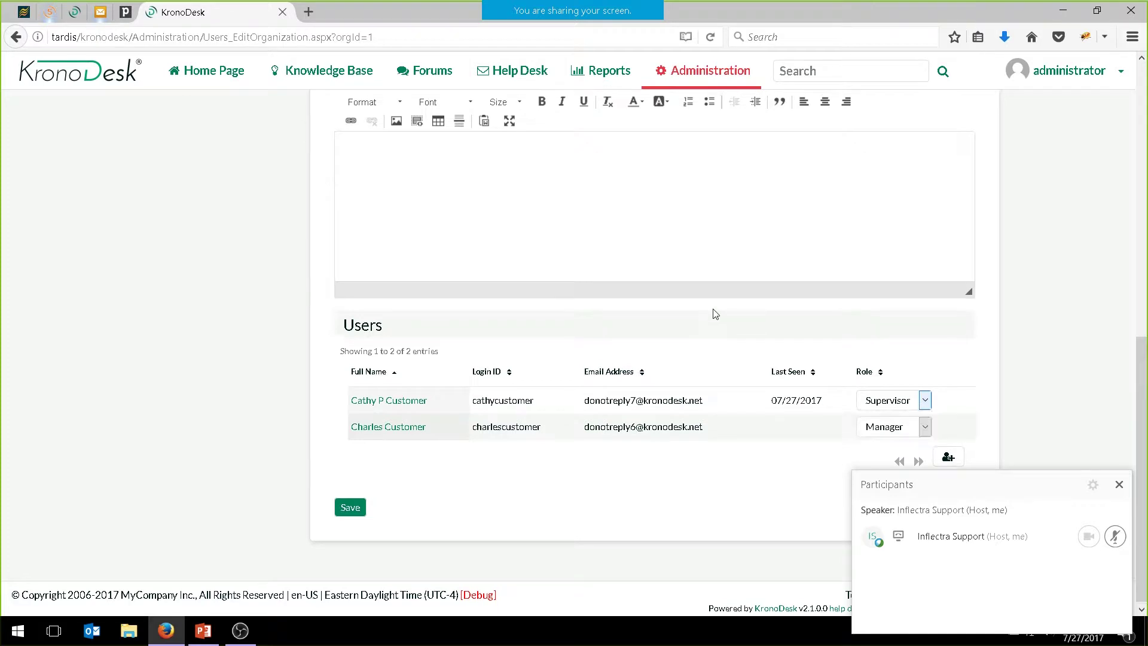
pyautogui.scroll(5, 706, 316)
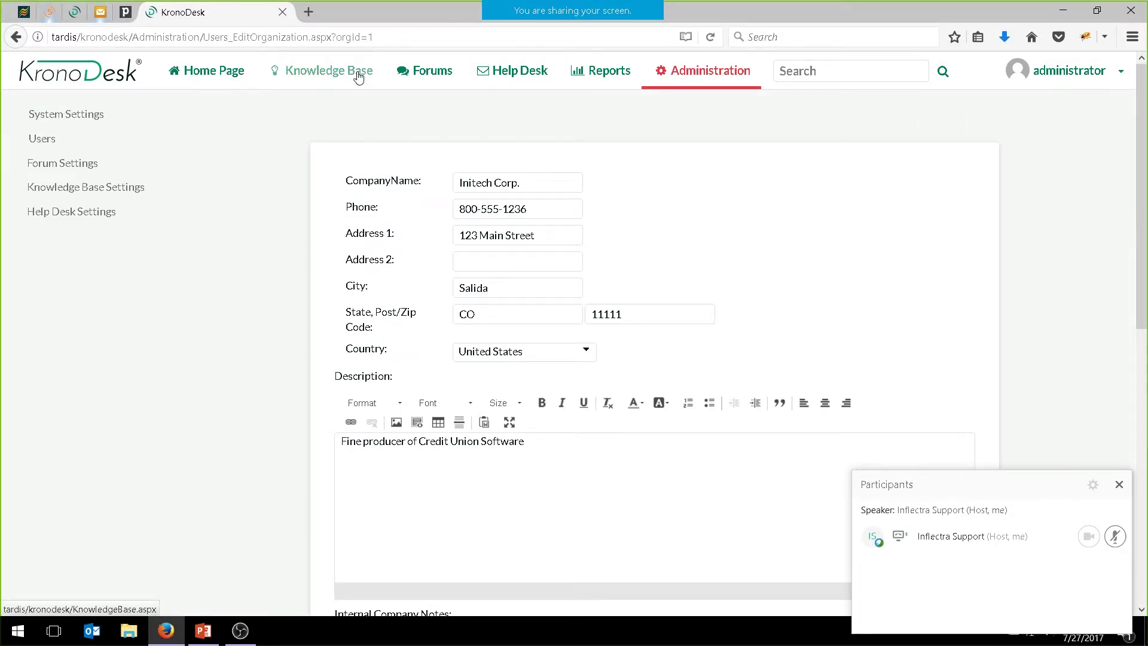
# From the help desk, open ticket TK:29 and follow its opener's Initech Corp. organization link
pyautogui.click(531, 78)
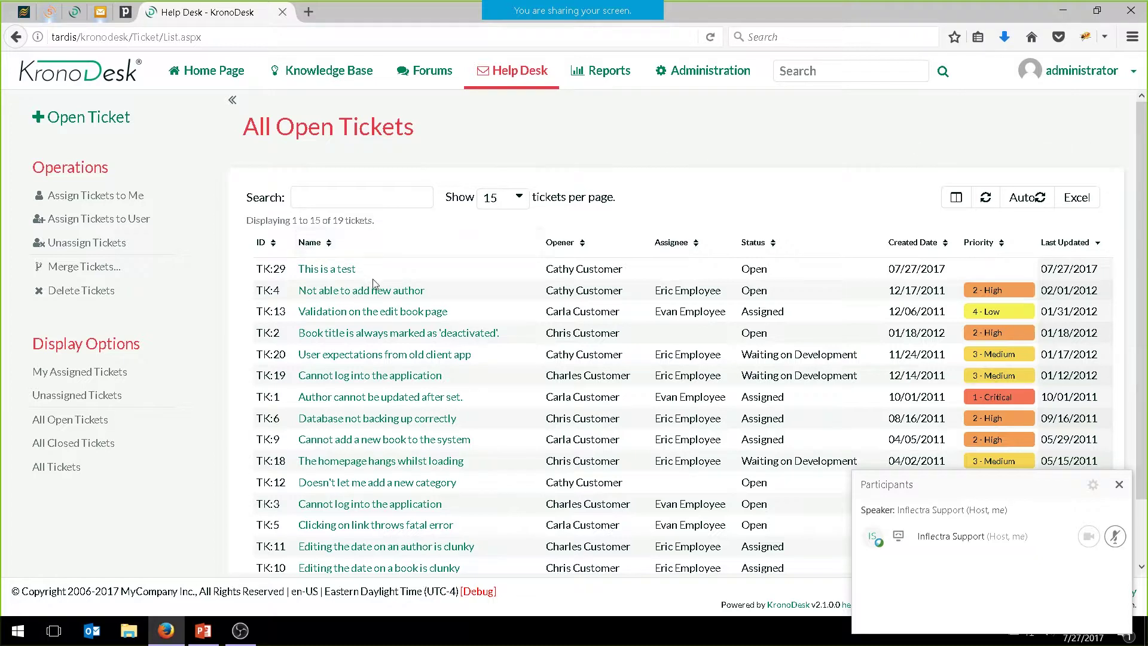
pyautogui.click(338, 272)
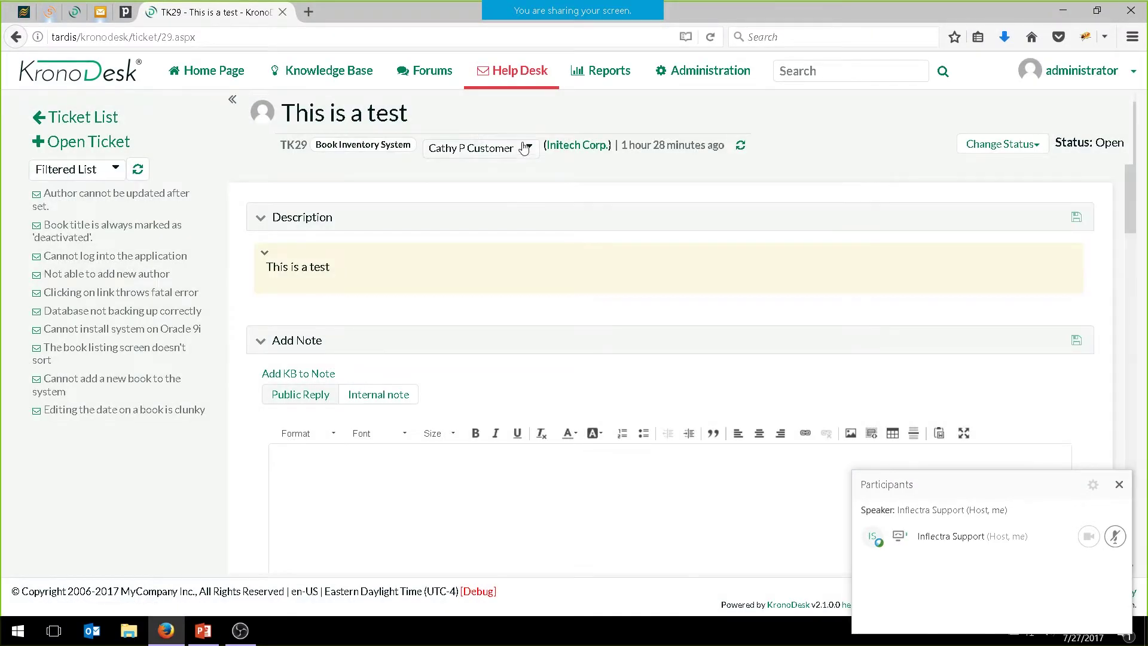
pyautogui.click(526, 149)
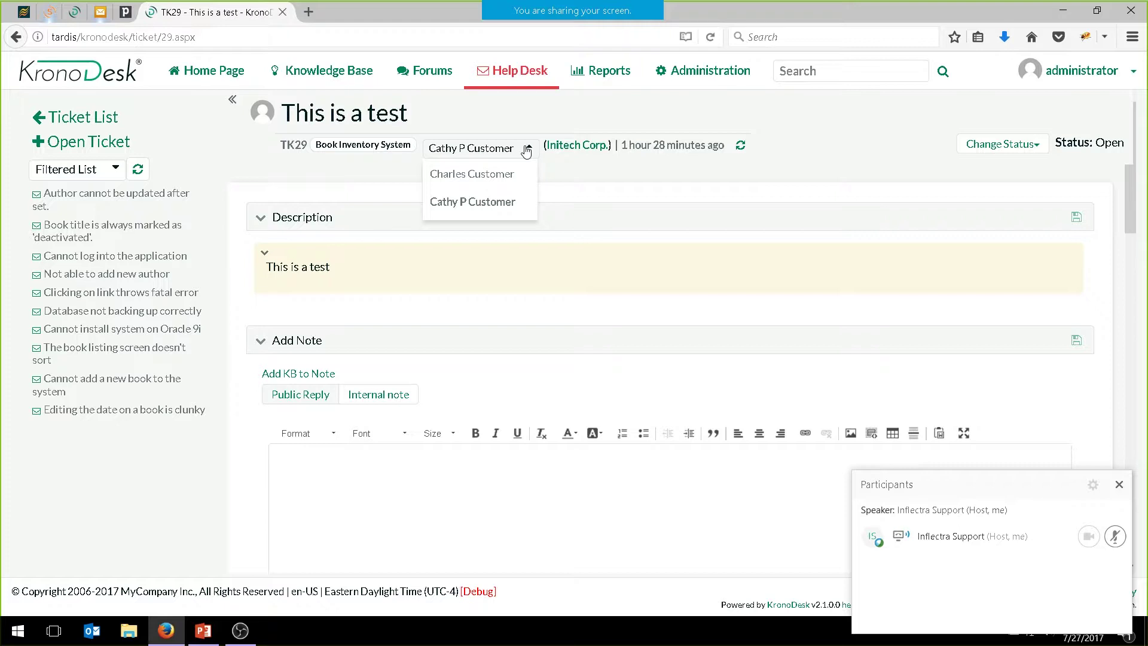
pyautogui.click(578, 153)
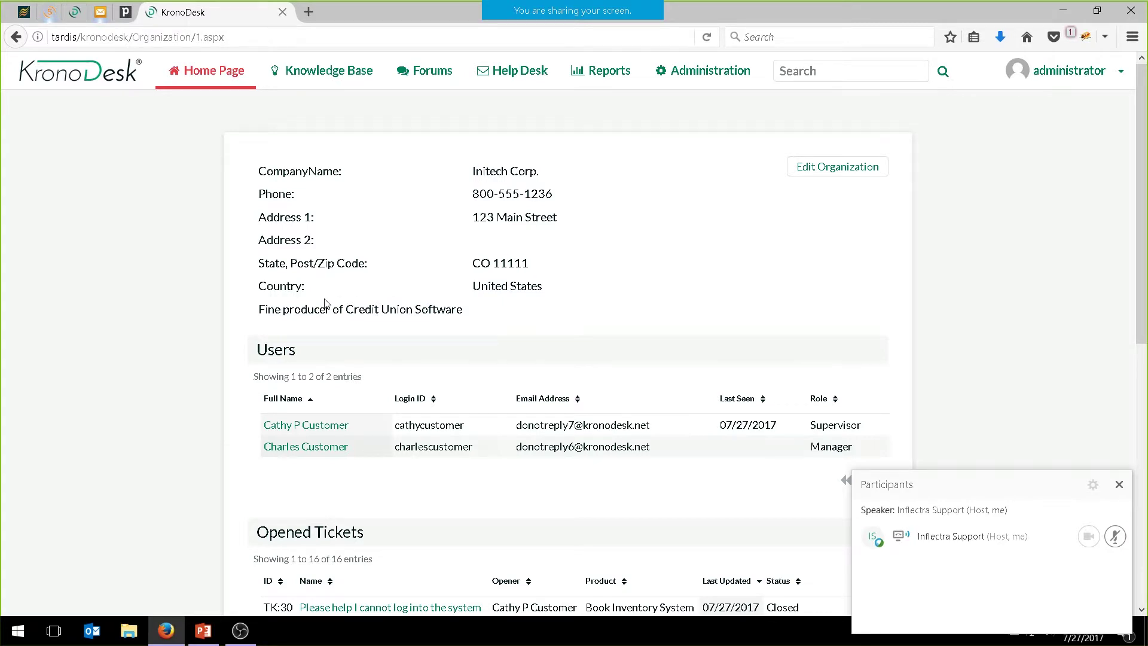
# Review the Initech Corp. organization details, then return to the Administration General Settings page
pyautogui.scroll(-8, 324, 303)
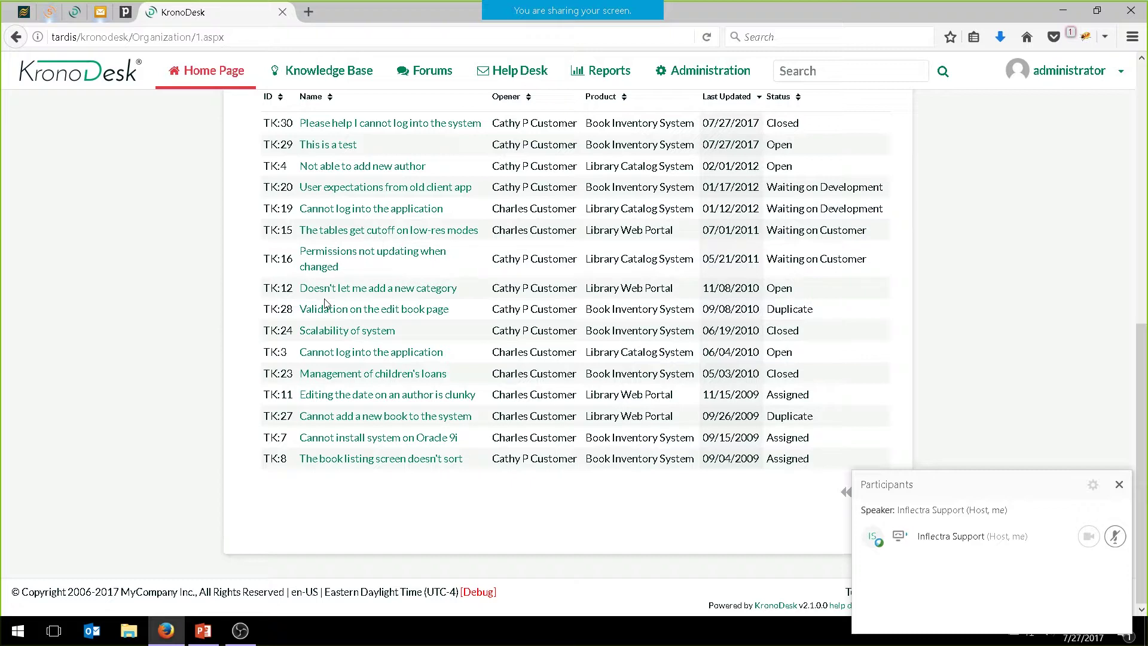
pyautogui.scroll(8, 325, 302)
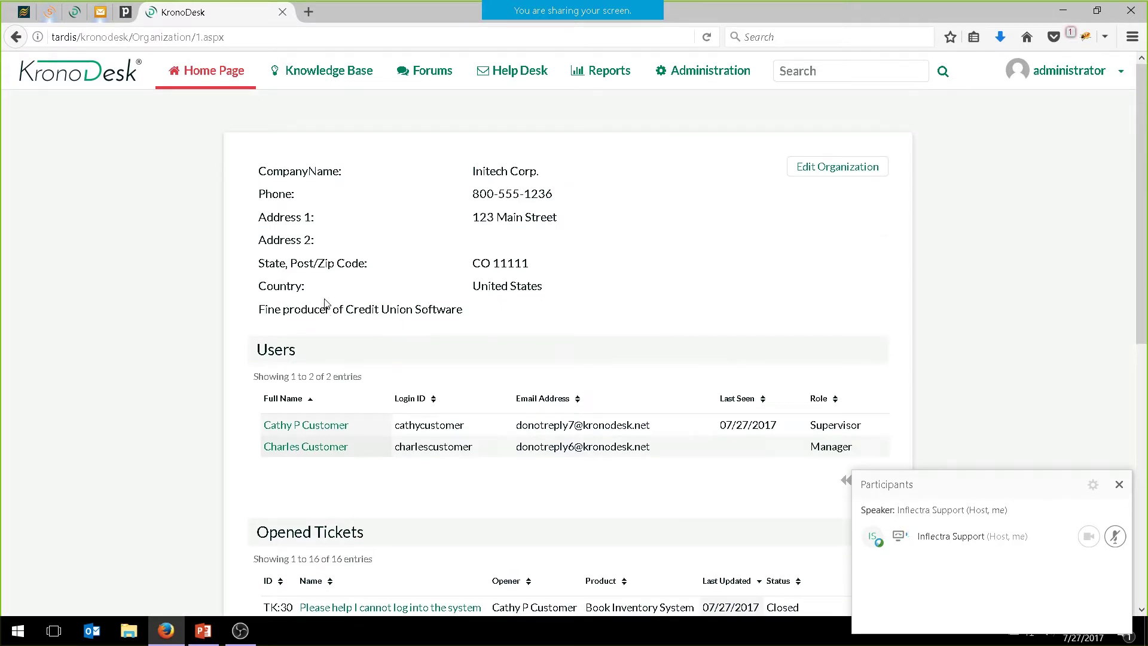
pyautogui.click(703, 72)
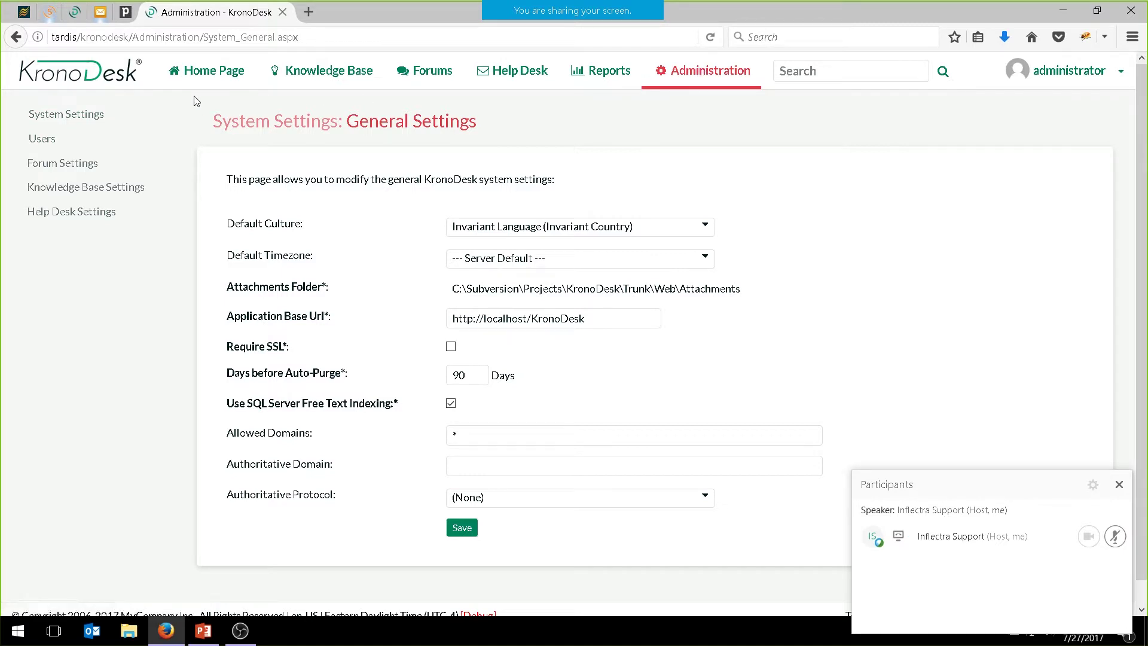
# Open the Default Workflow's steps from Help Desk Settings > Workflows, accepting the active-workflow warning
pyautogui.moveTo(137, 113)
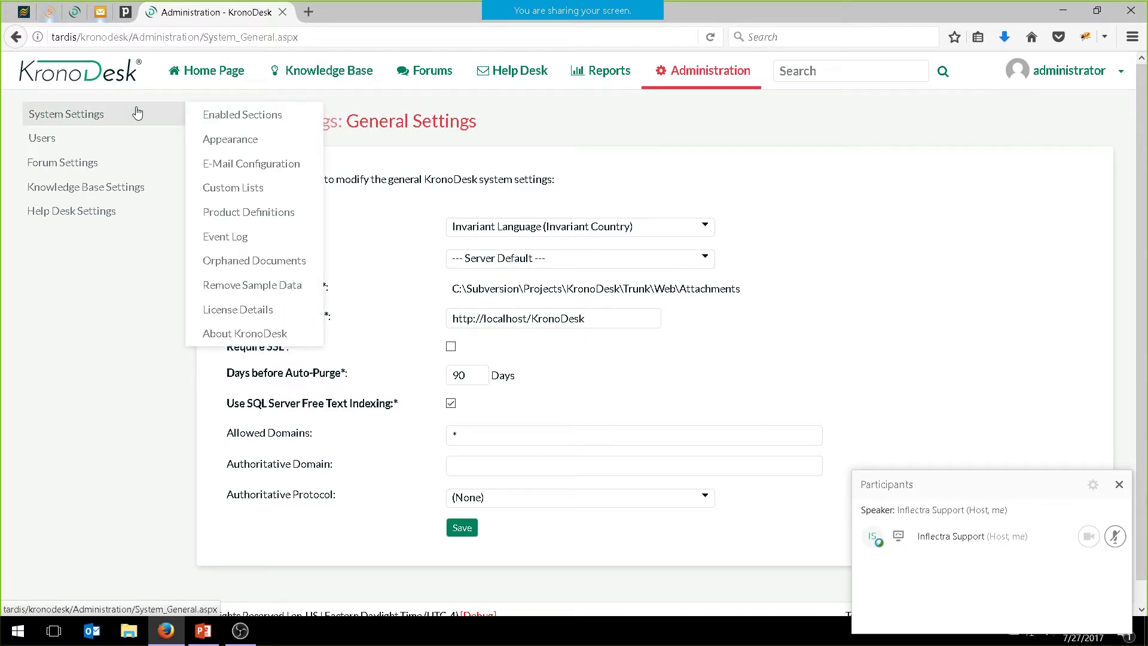
pyautogui.moveTo(95, 213)
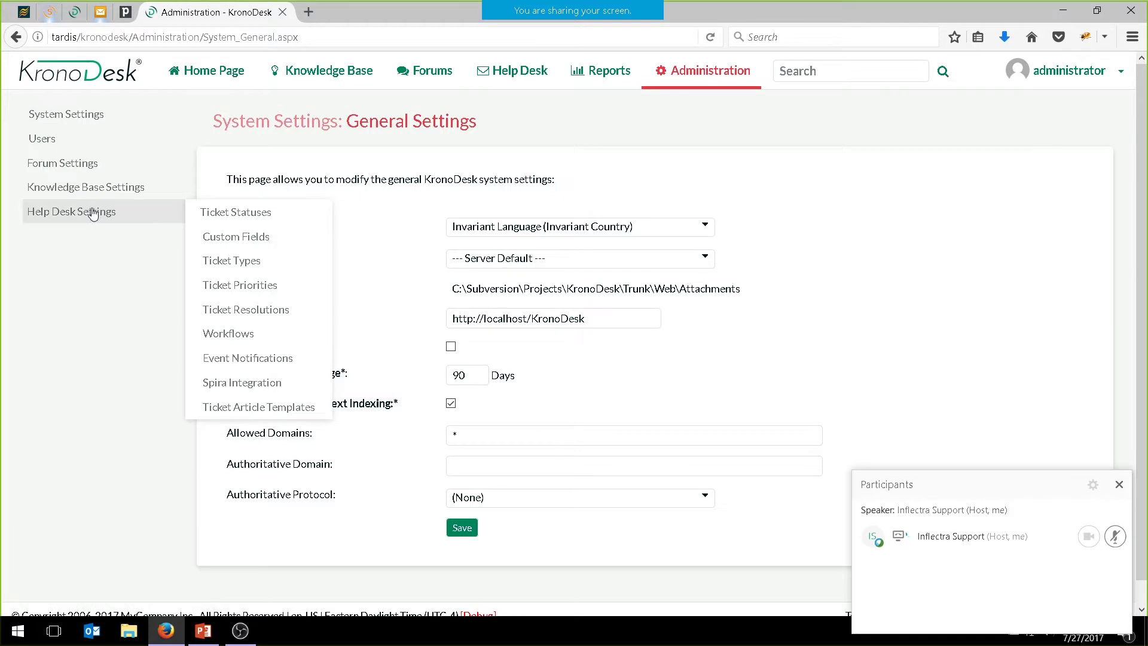
pyautogui.click(236, 333)
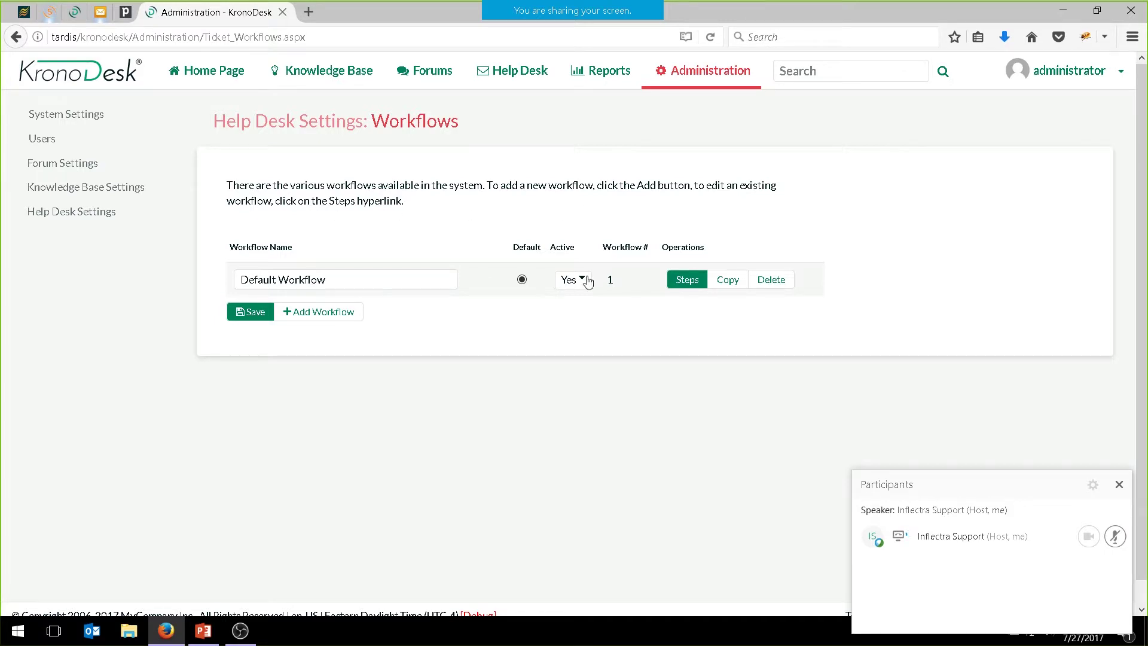
pyautogui.click(692, 278)
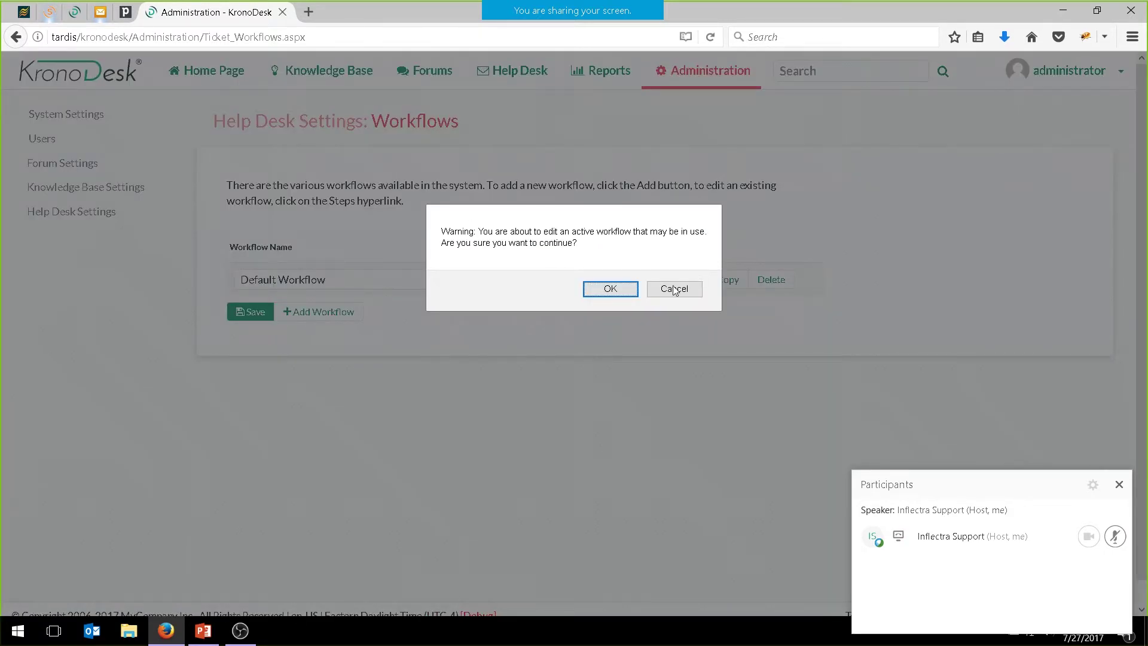
pyautogui.click(620, 289)
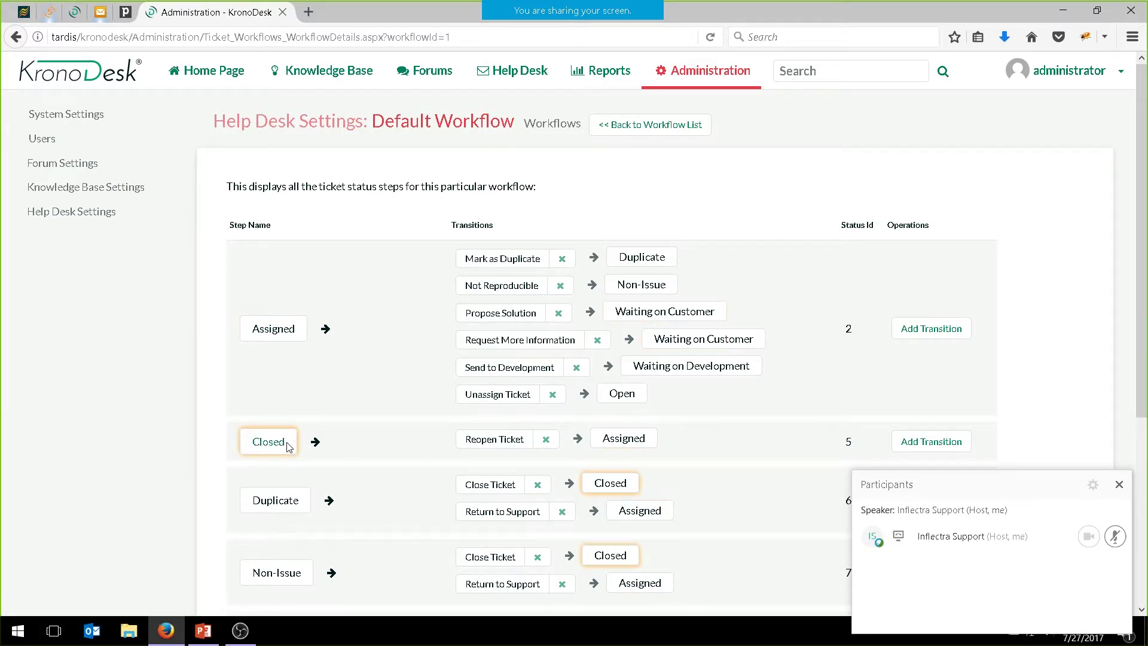
# Require an electronic signature on the Waiting on Customer Close Ticket transition, save, and return to Help Desk
pyautogui.scroll(-4, 393, 413)
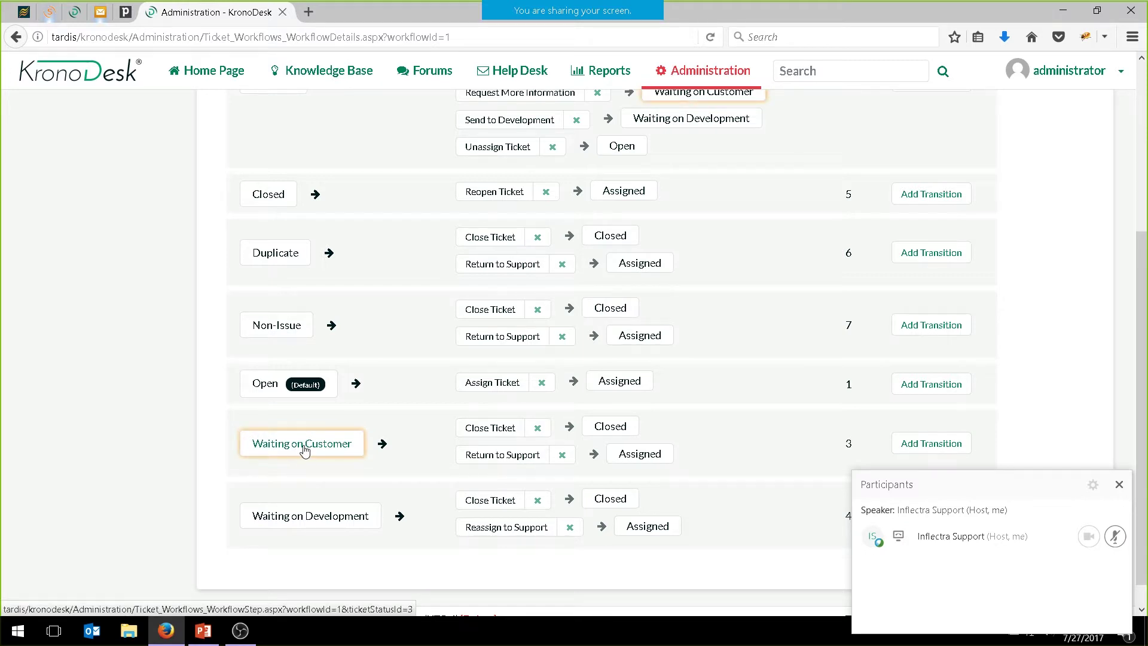
pyautogui.click(481, 430)
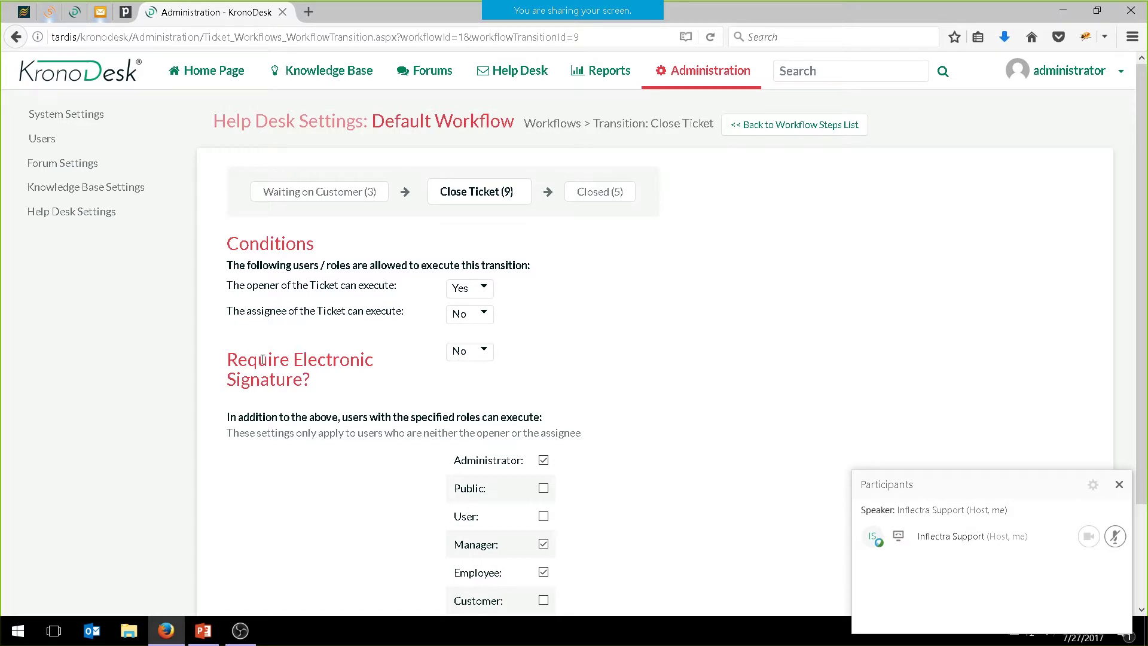
pyautogui.click(489, 355)
pyautogui.click(469, 376)
pyautogui.scroll(-3, 467, 385)
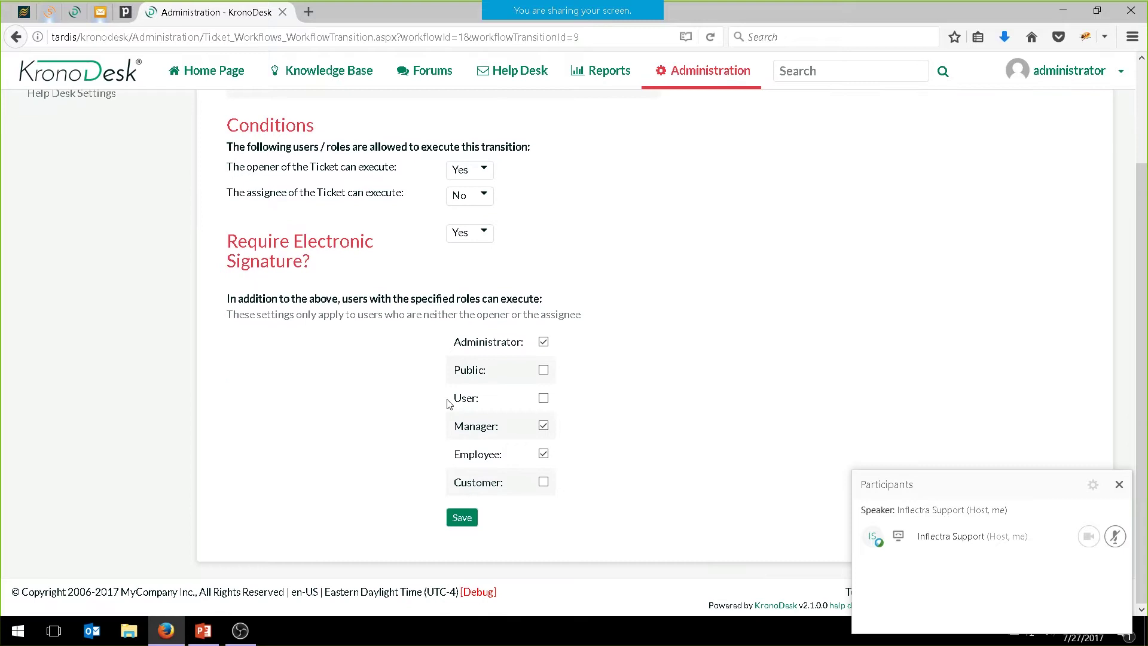
pyautogui.click(464, 519)
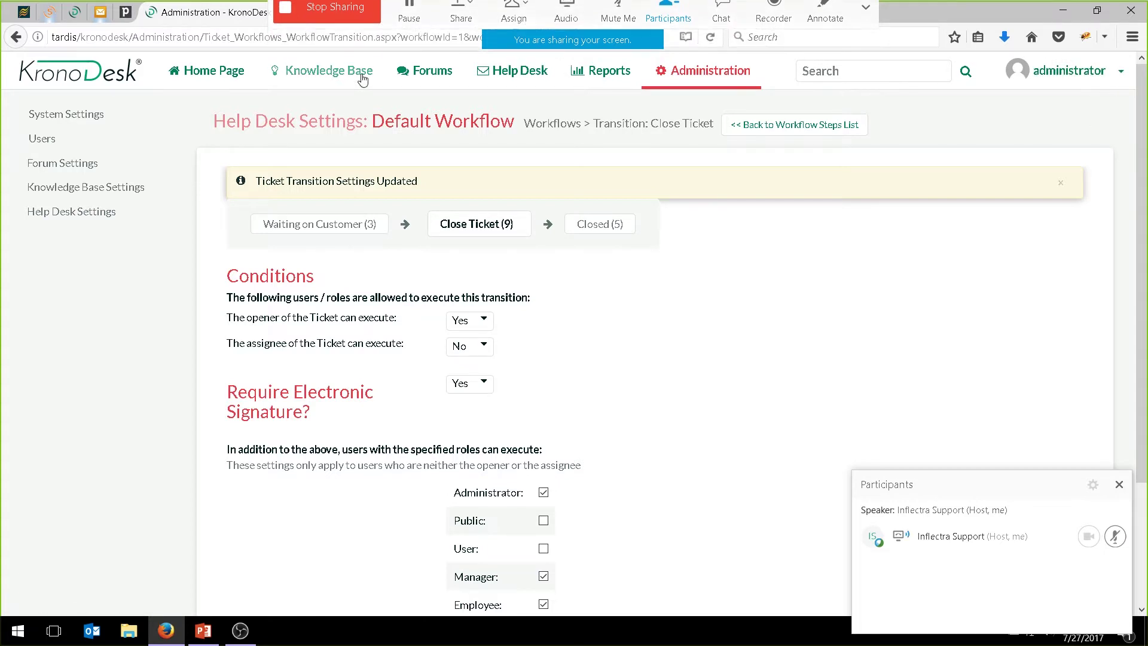
pyautogui.click(508, 82)
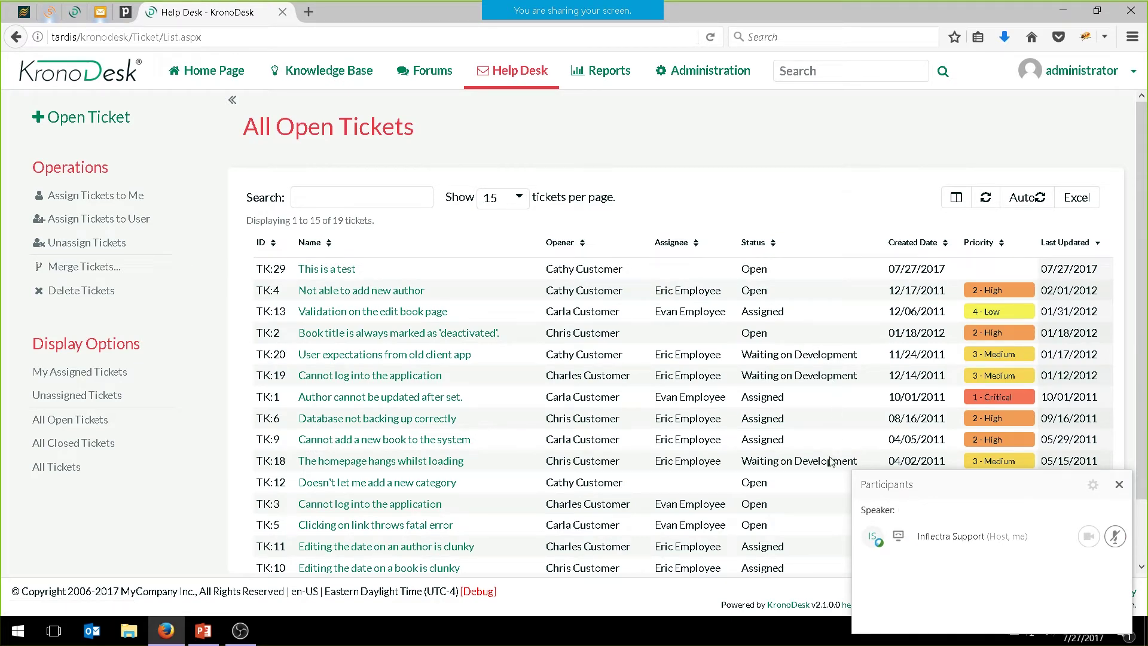
# Change ticket TK:13's status to Waiting on Customer
pyautogui.scroll(-2, 836, 391)
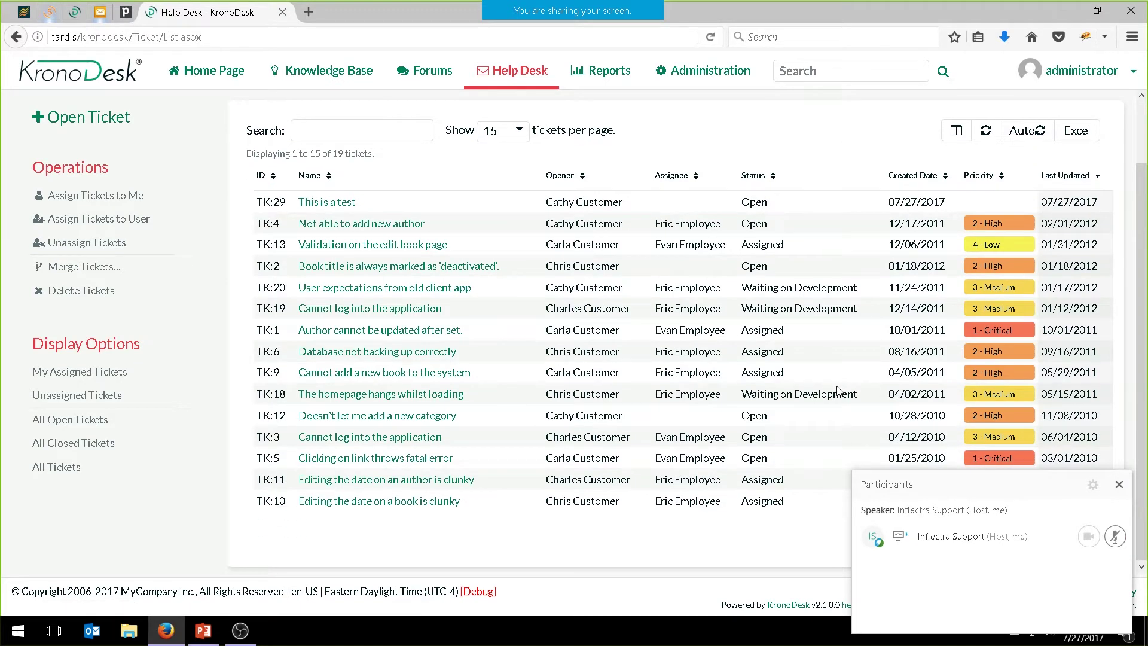
pyautogui.click(363, 245)
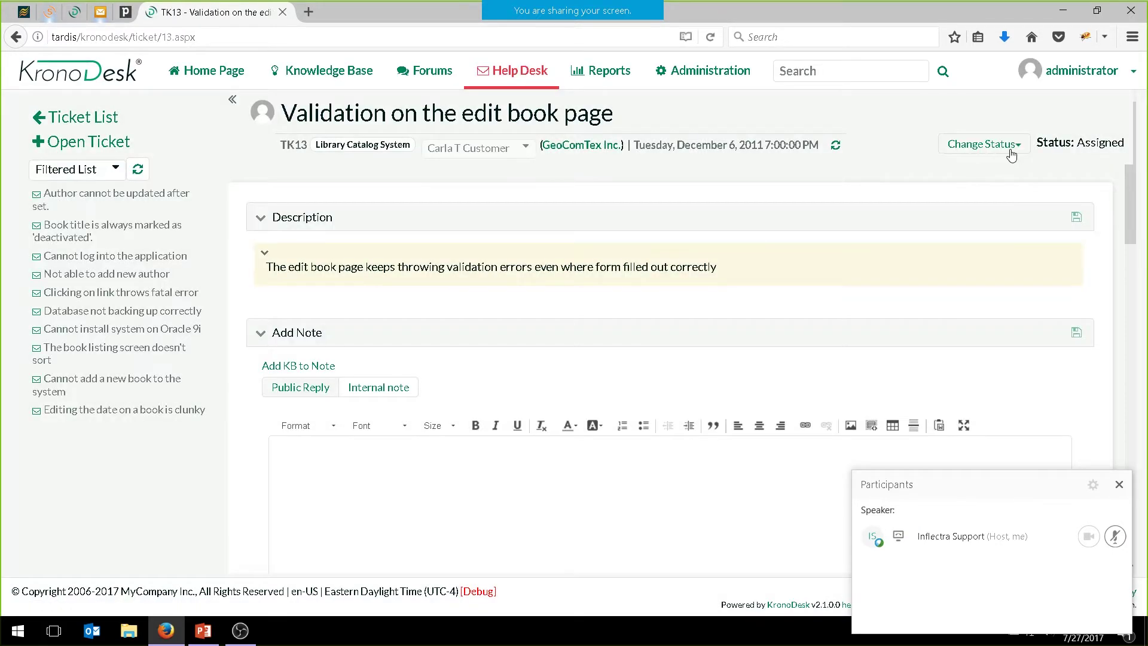
pyautogui.click(977, 149)
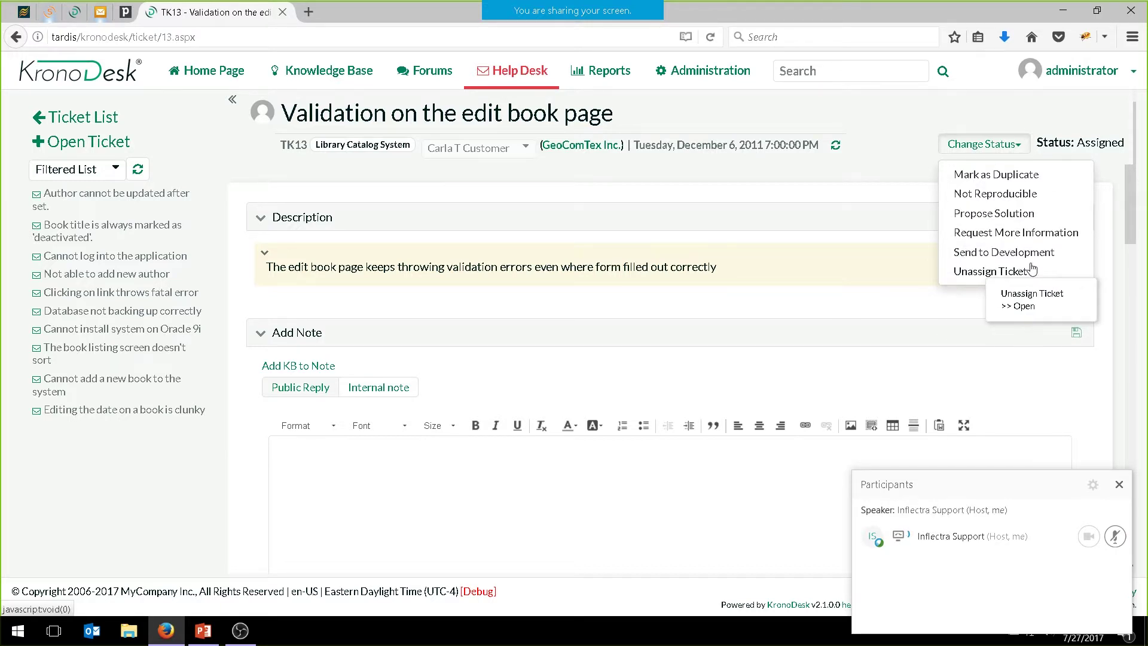
pyautogui.click(1012, 211)
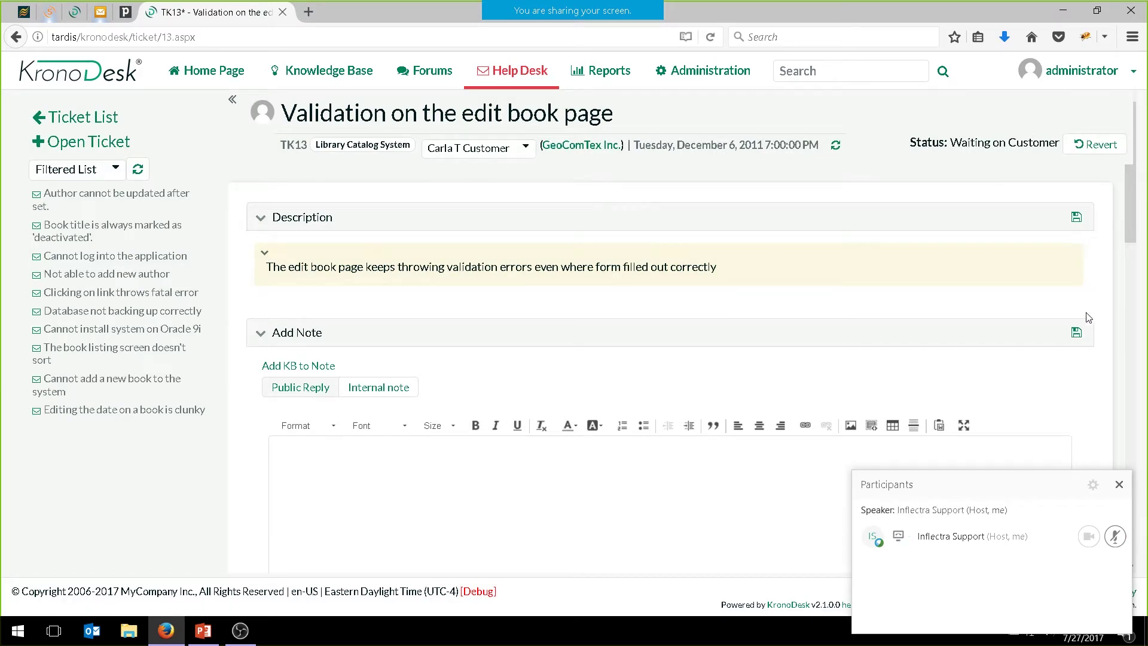
pyautogui.click(1076, 334)
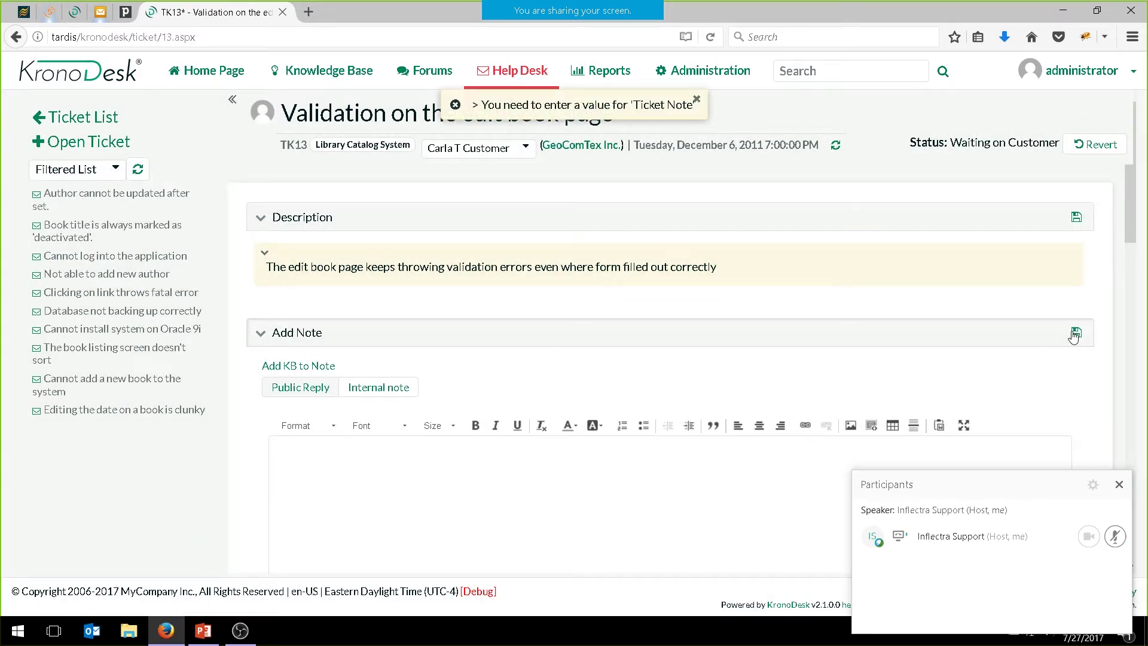
# Add the note 'test note' to TK13 and save the ticket
pyautogui.click(349, 487)
pyautogui.write('te')
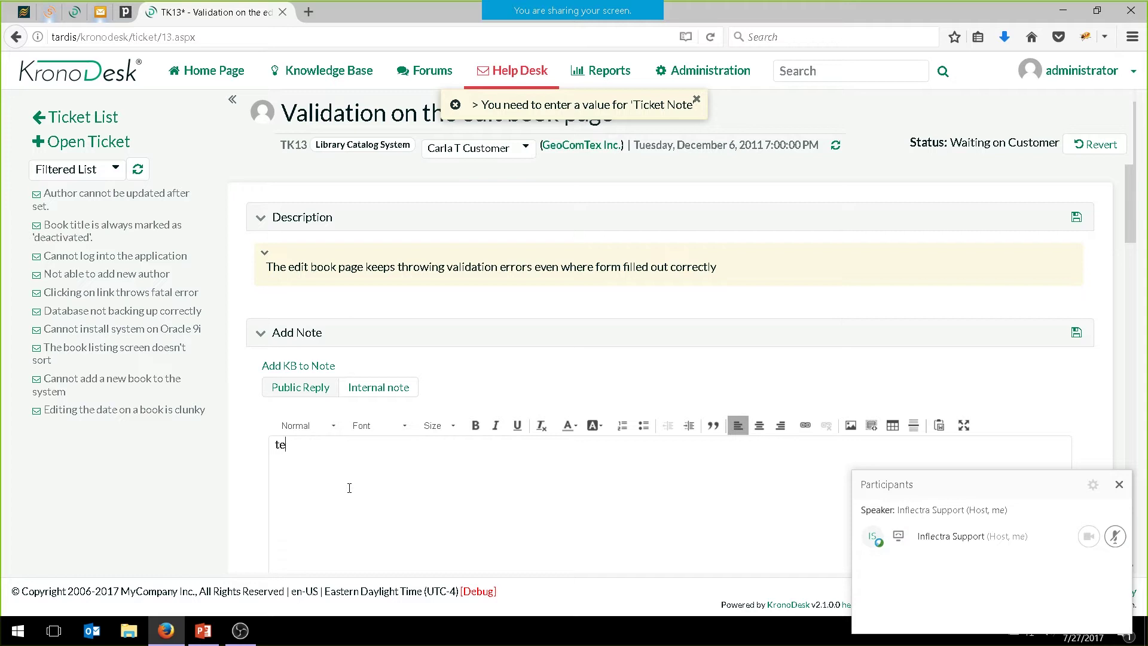
pyautogui.write('st note')
pyautogui.click(1076, 333)
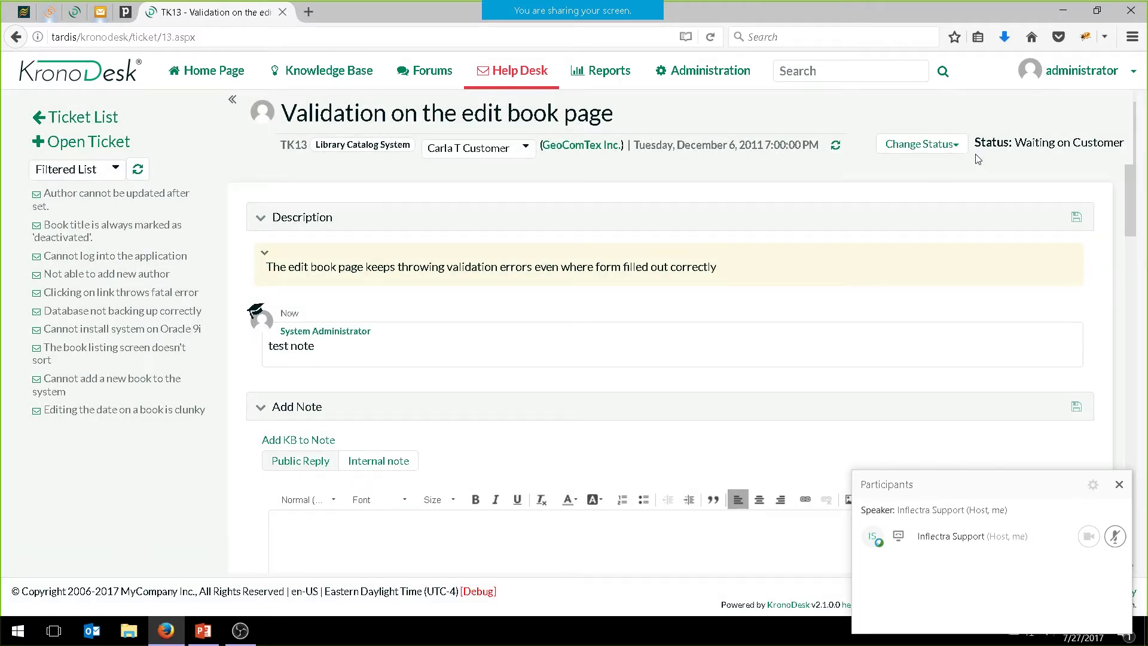
pyautogui.click(944, 146)
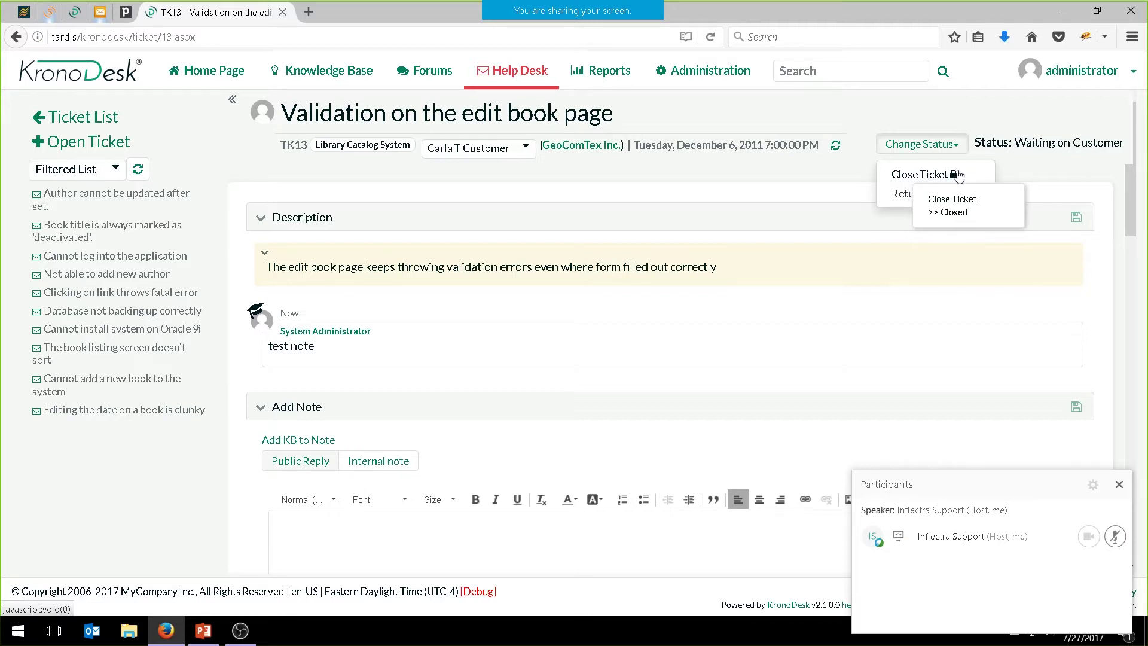
# Close TK13, signing the change with the account password in the Electronic Signature dialog
pyautogui.click(919, 179)
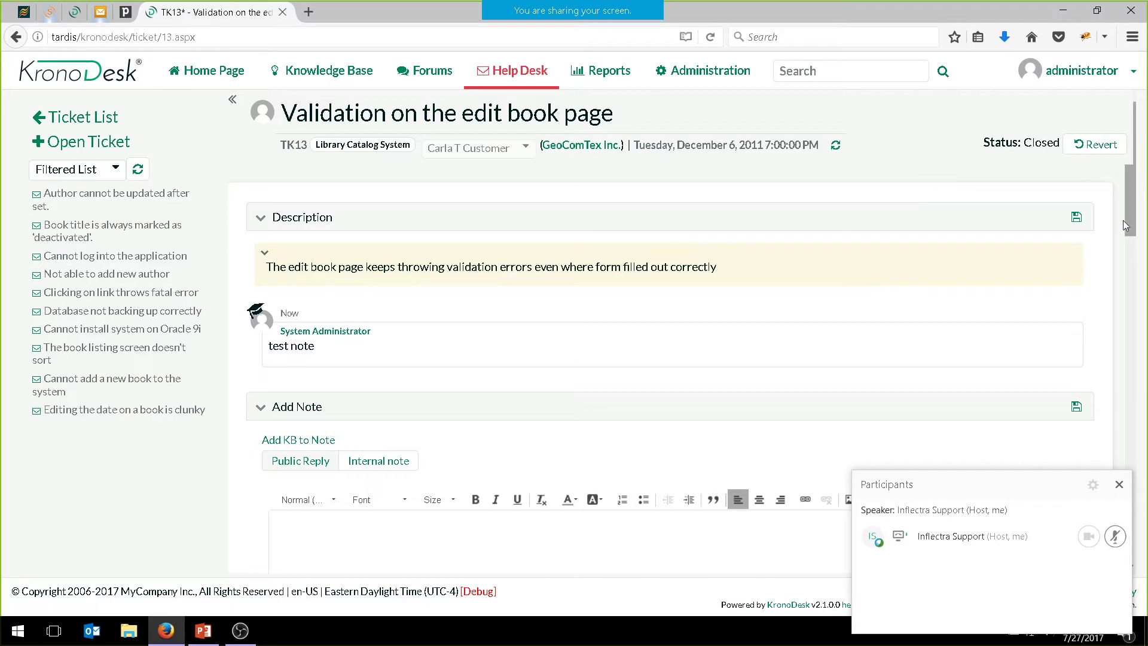
pyautogui.click(1077, 218)
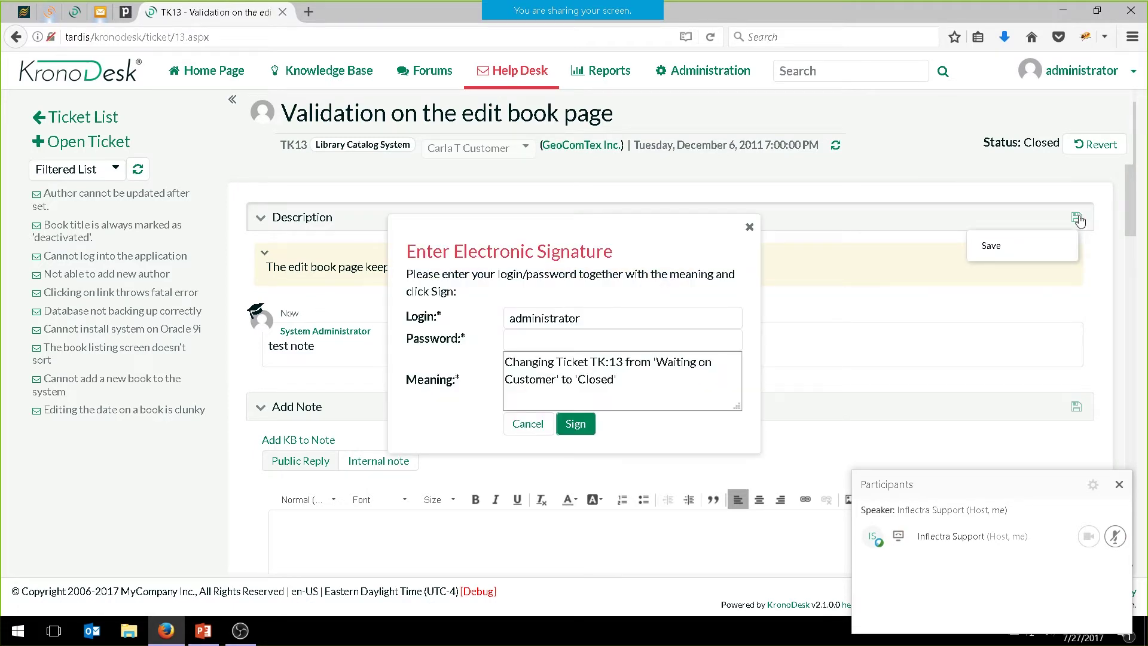
pyautogui.click(555, 348)
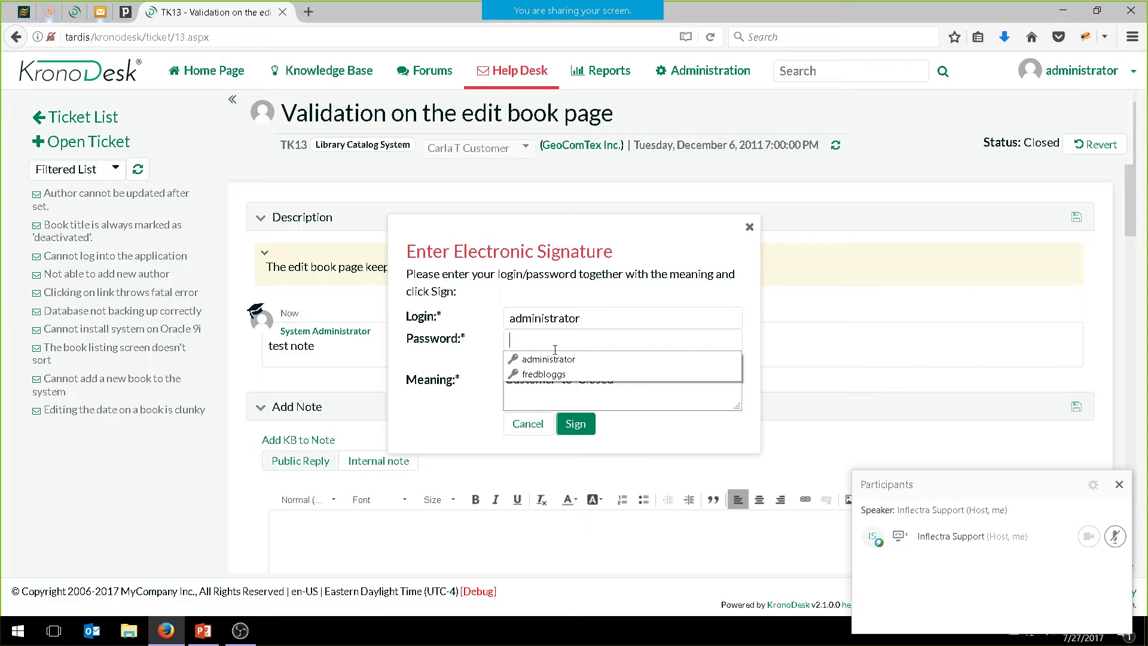
pyautogui.write('******')
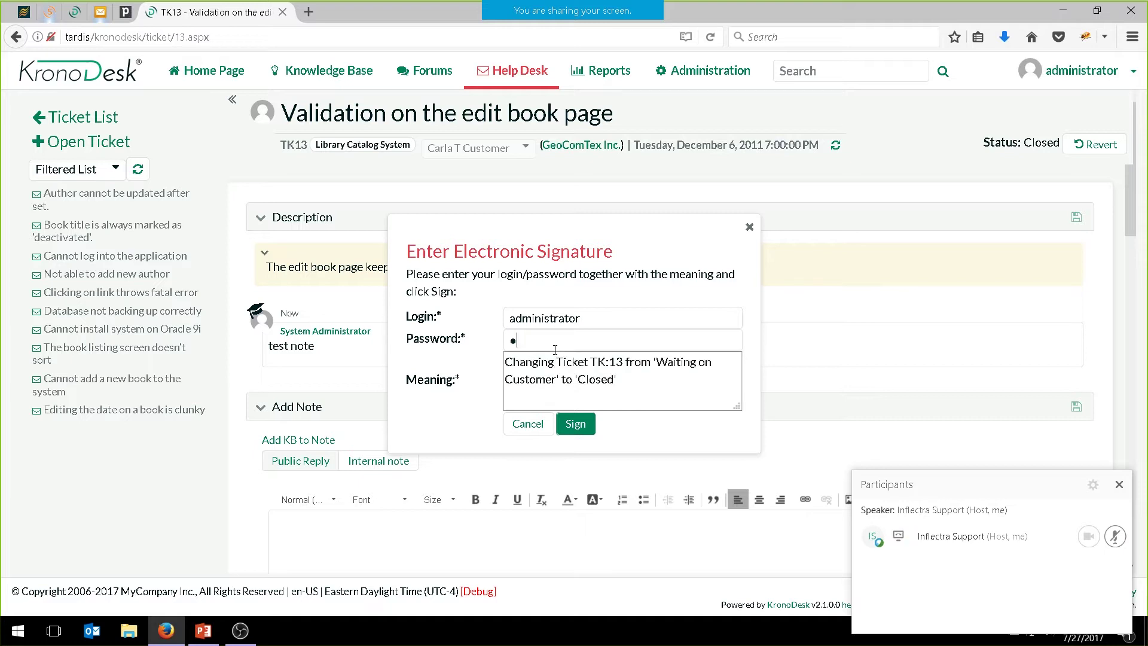
pyautogui.write('******')
pyautogui.press('Tab')
pyautogui.click(665, 371)
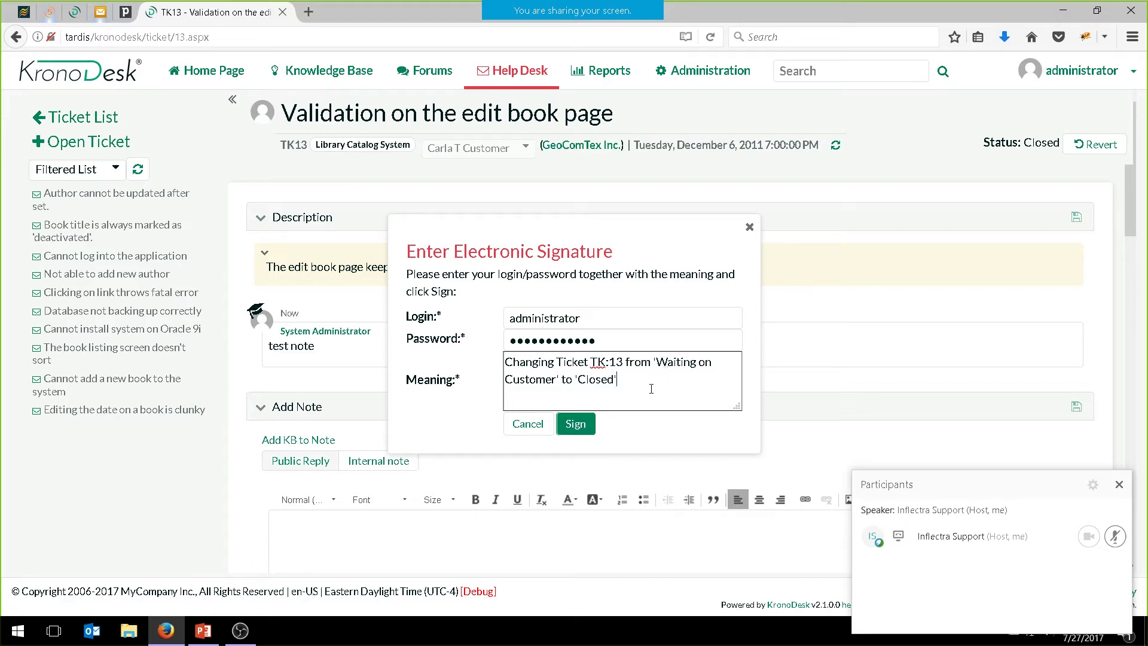
pyautogui.click(587, 419)
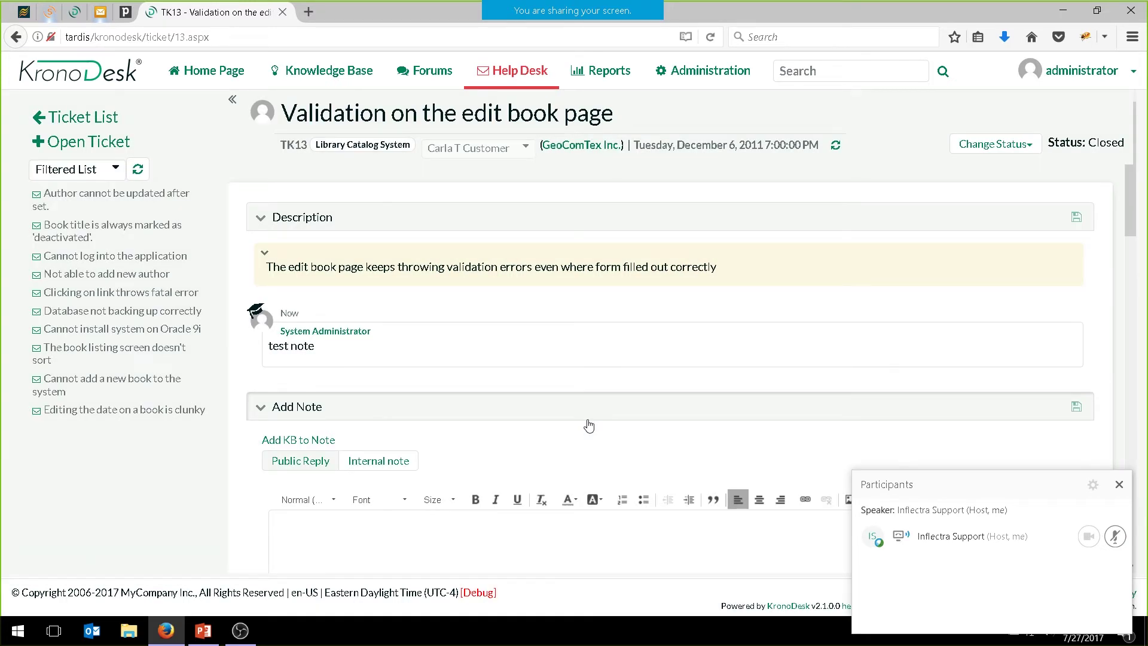
# Refresh TK13's change history to confirm the Closed status and 7/27/2017 Closed Date
pyautogui.scroll(-10, 589, 425)
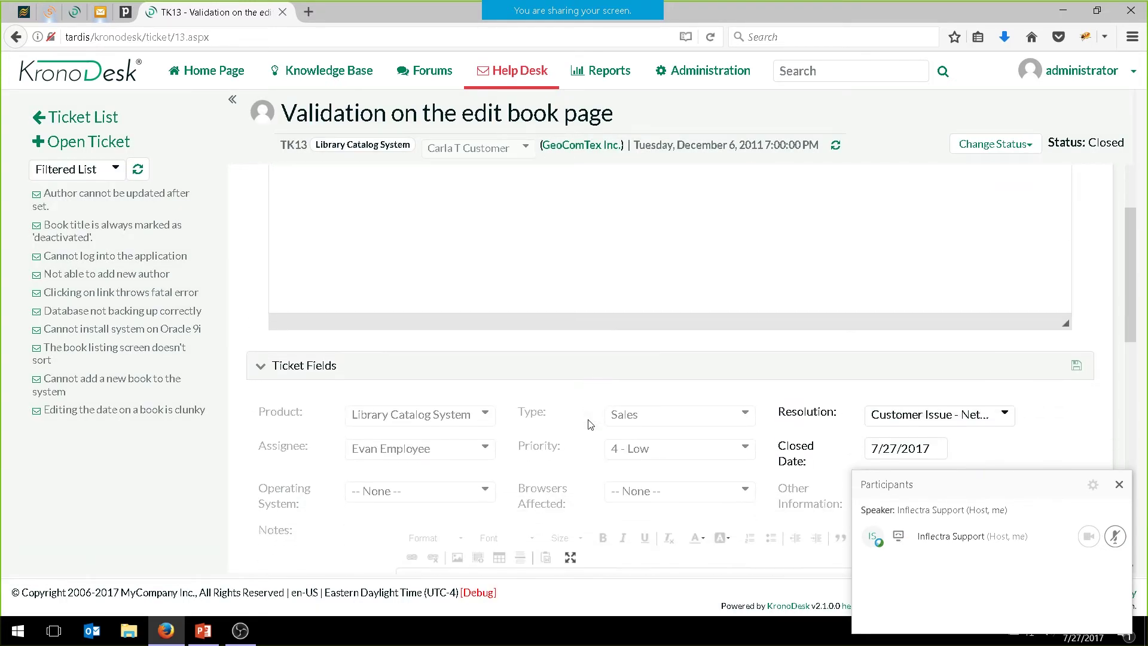
pyautogui.scroll(-6, 576, 421)
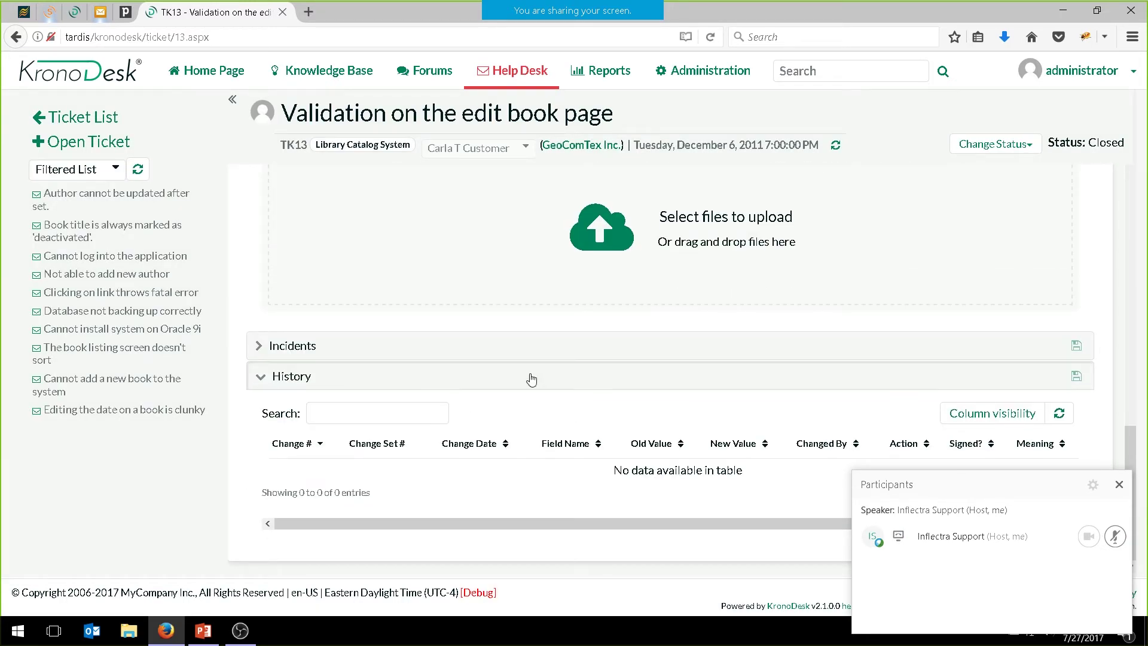
pyautogui.click(1060, 414)
pyautogui.scroll(4, 913, 430)
pyautogui.scroll(4, 694, 356)
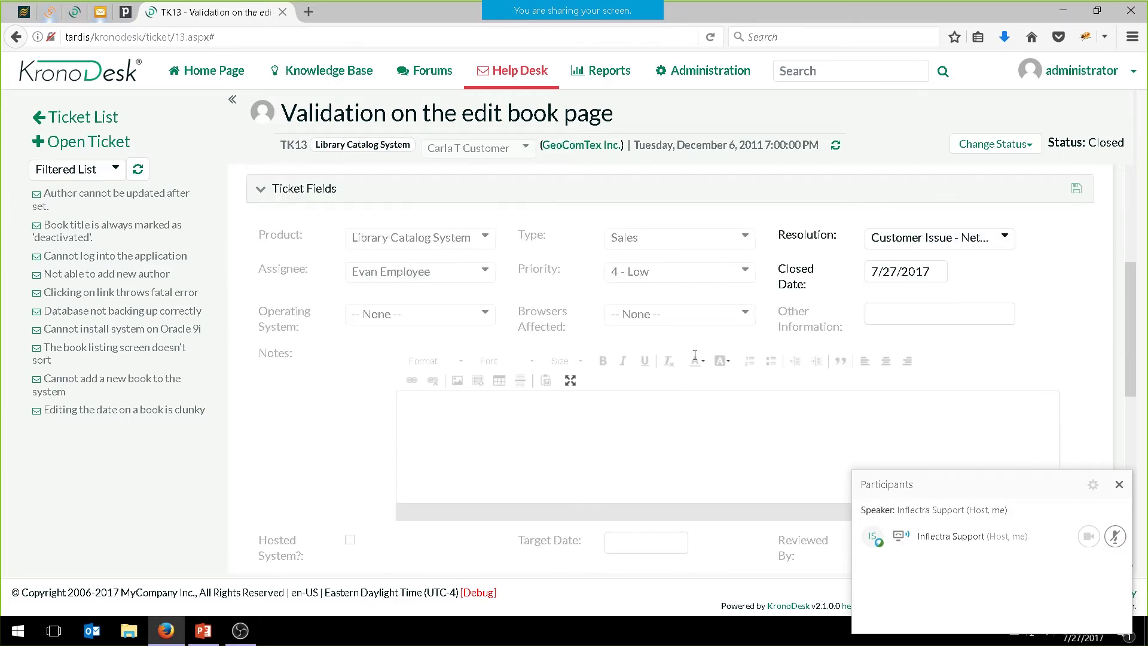
pyautogui.scroll(5, 695, 356)
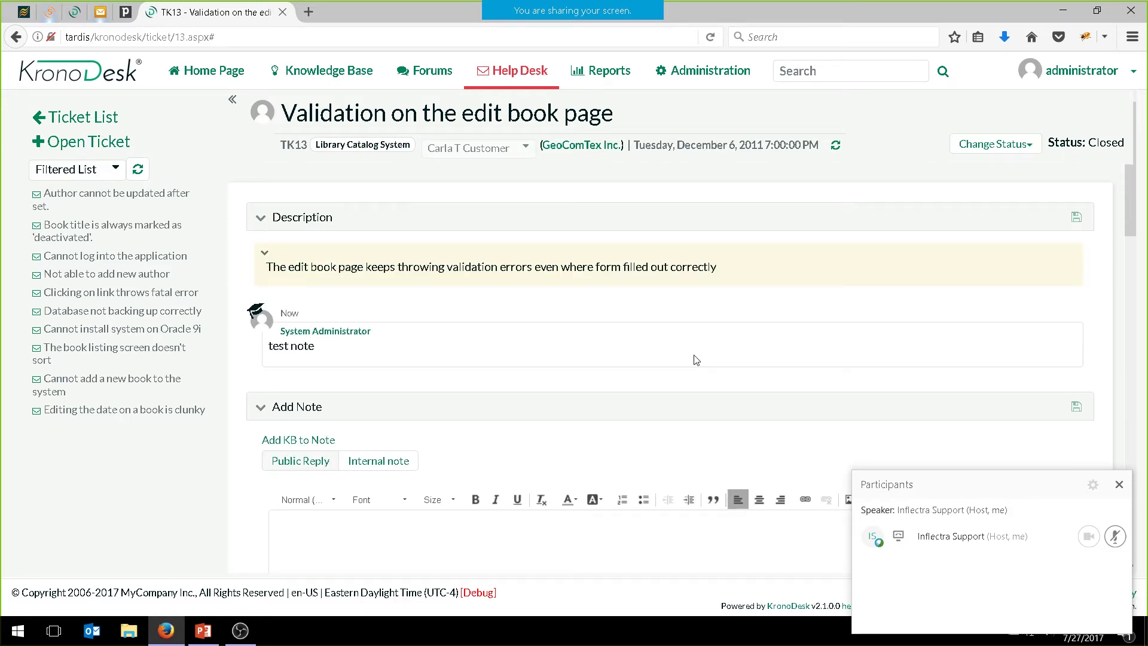